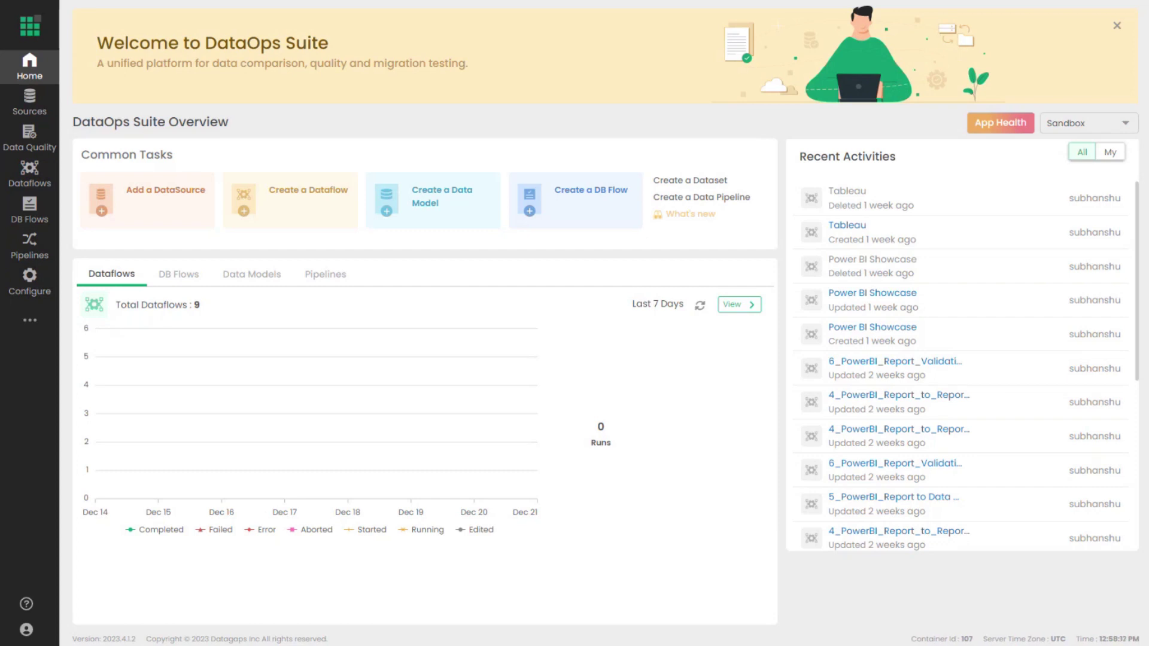
# Step: Open the form for a new Power BI data source from the BI source types
pyautogui.click(42, 111)
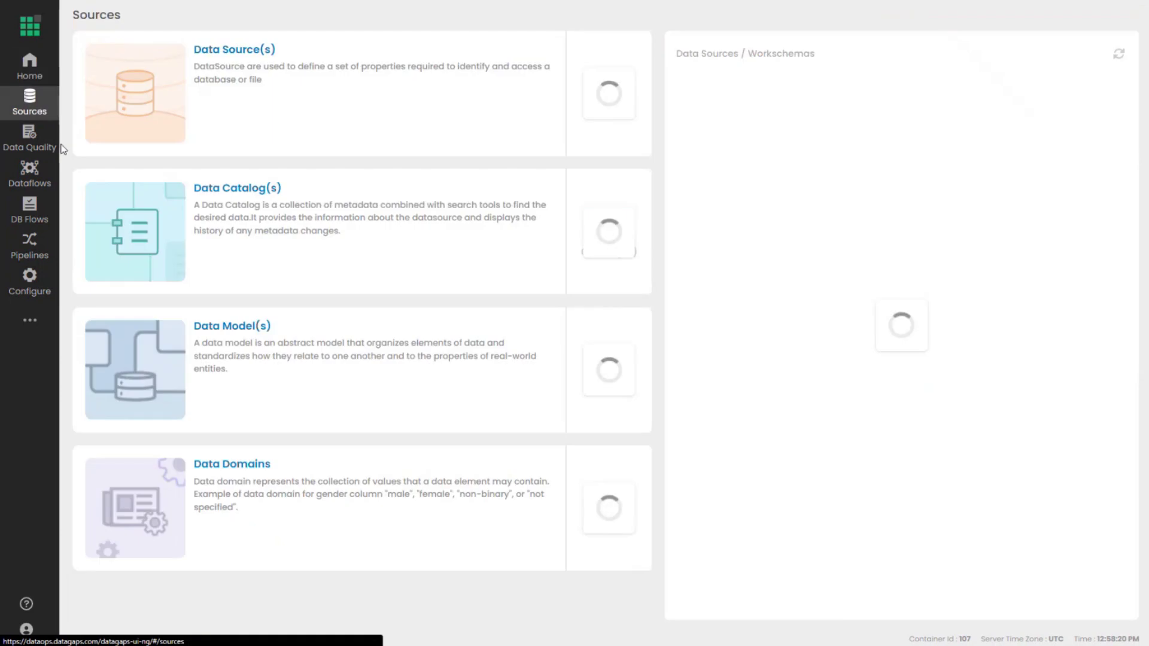
pyautogui.click(242, 56)
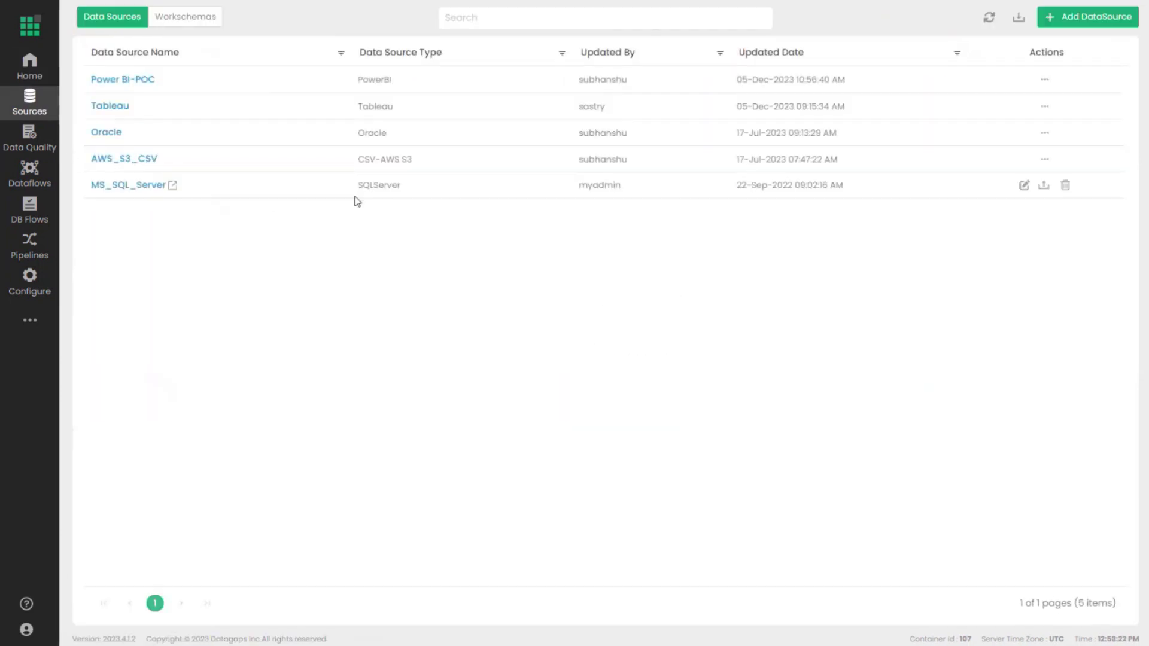
pyautogui.click(1054, 24)
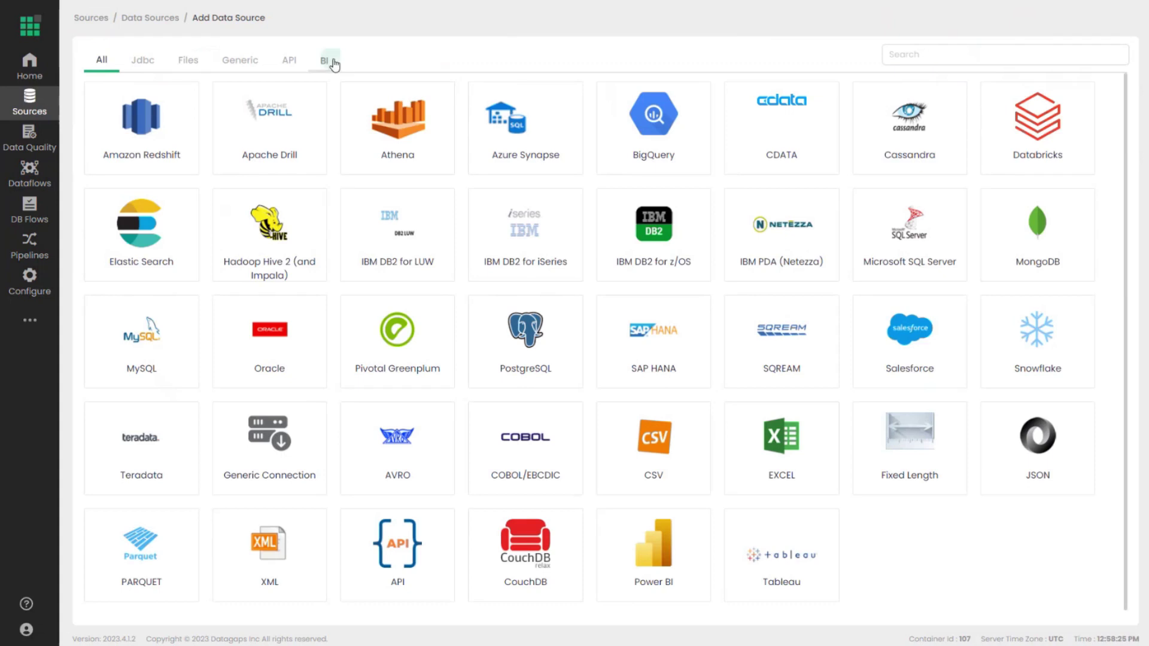
pyautogui.click(326, 61)
pyautogui.click(201, 137)
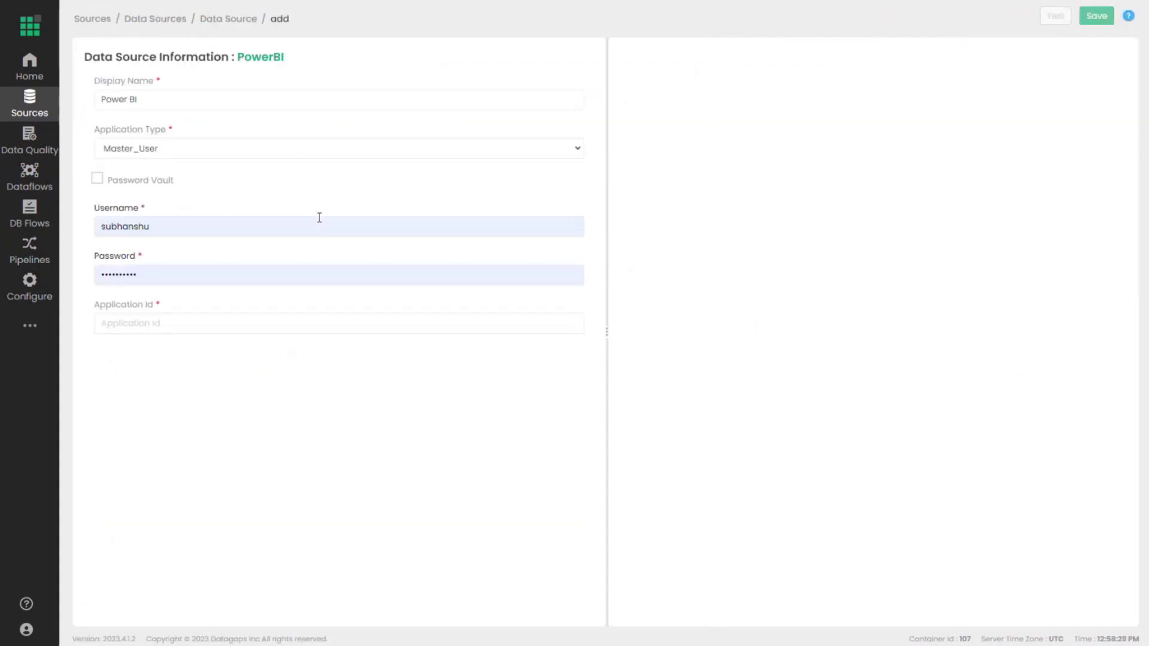
# Step: Examine the fields required by the Master_User and Service_Principal application types, including a blank security model row for Service_Principal
pyautogui.click(281, 149)
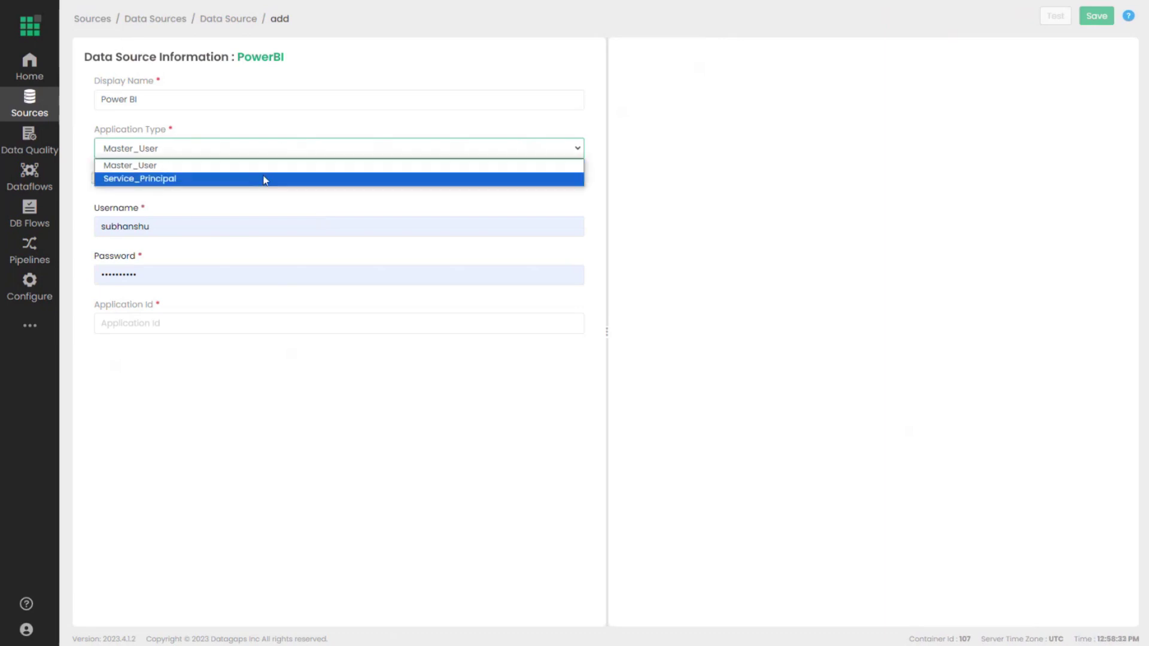
pyautogui.click(534, 181)
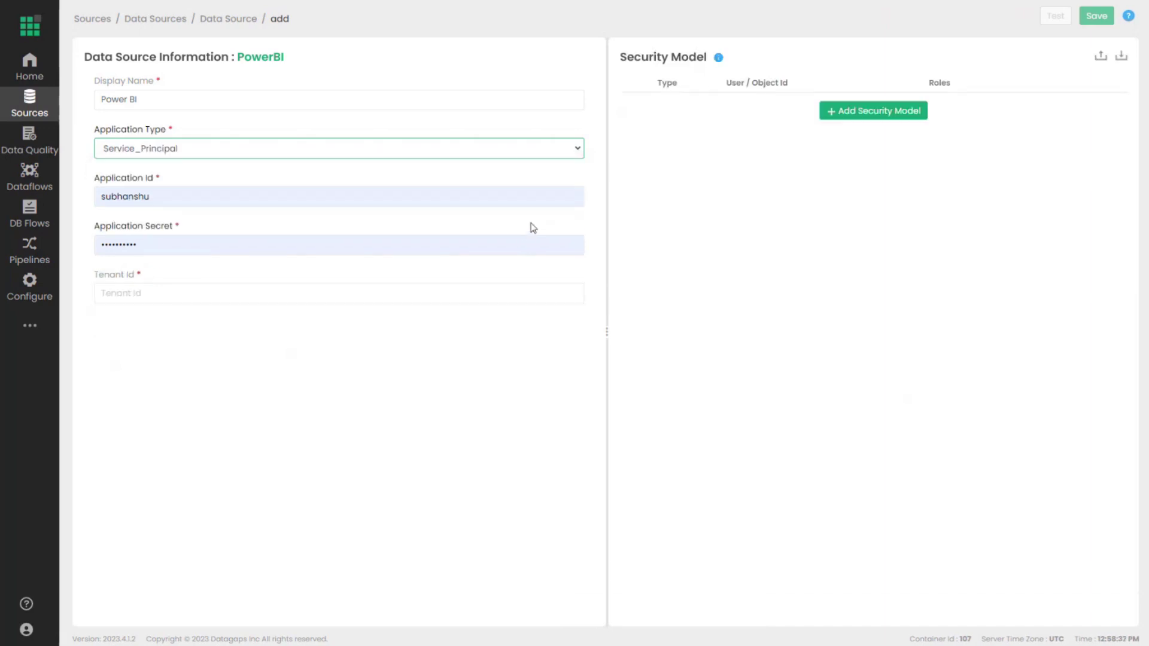
pyautogui.click(861, 112)
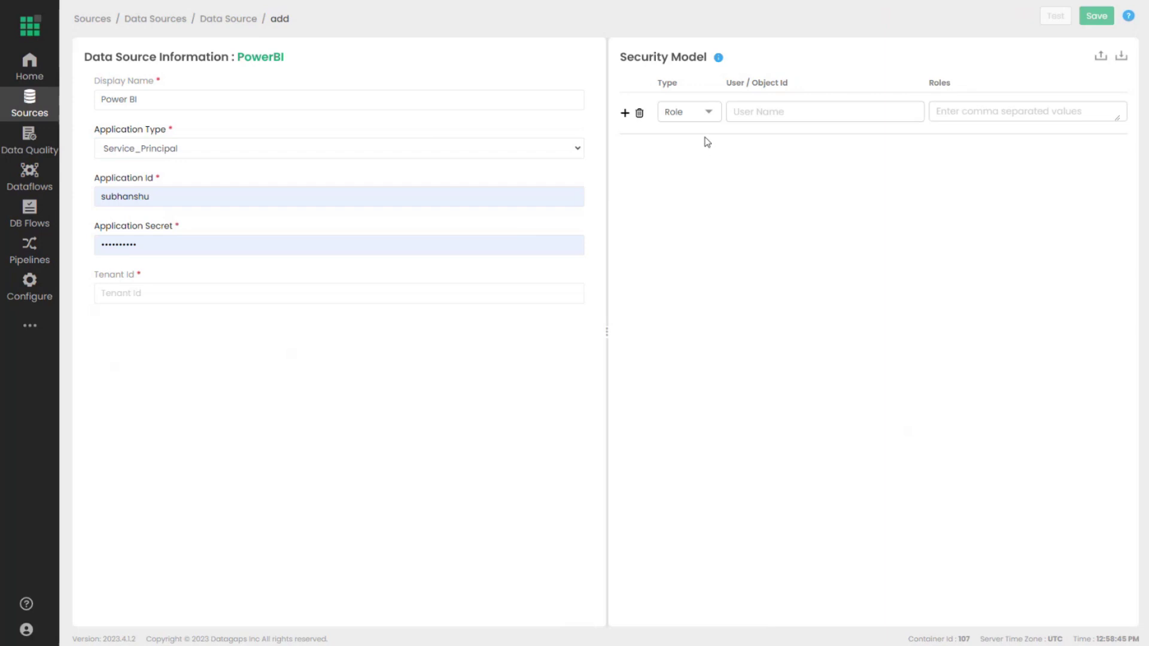
pyautogui.click(369, 145)
pyautogui.click(305, 168)
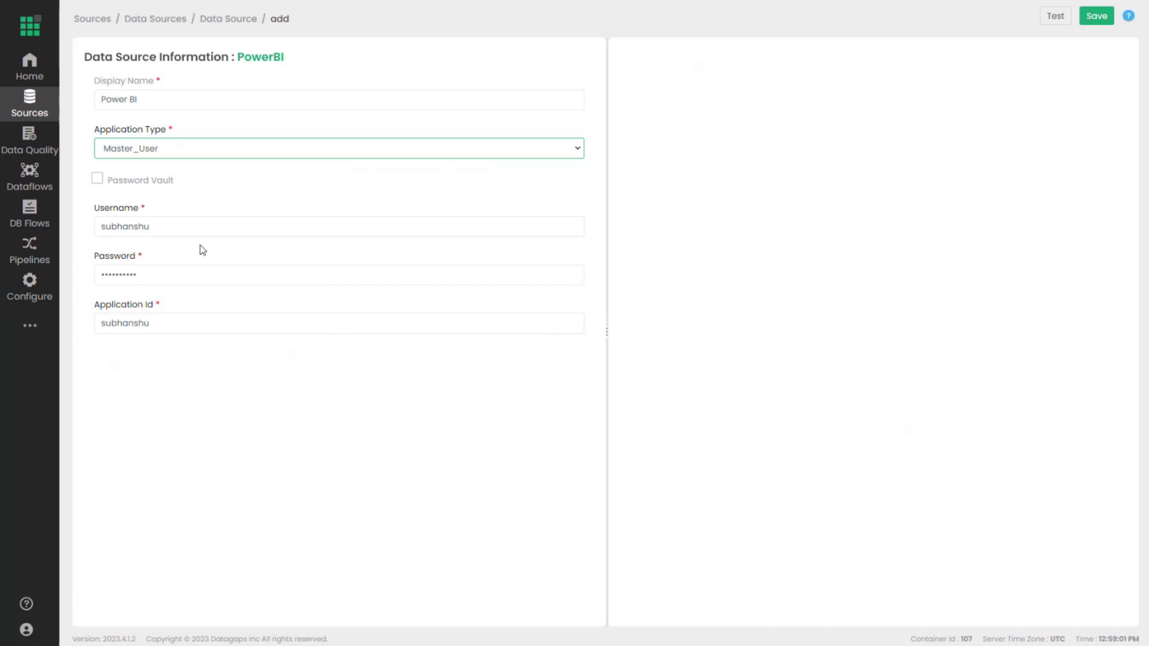
pyautogui.click(172, 232)
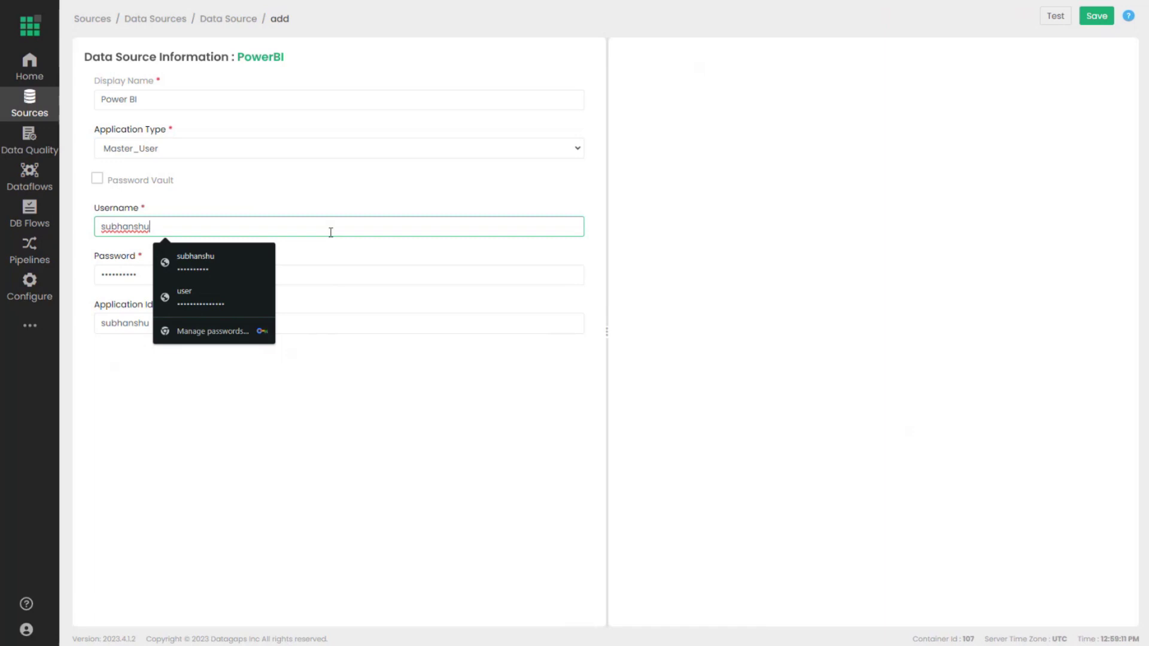
pyautogui.click(289, 155)
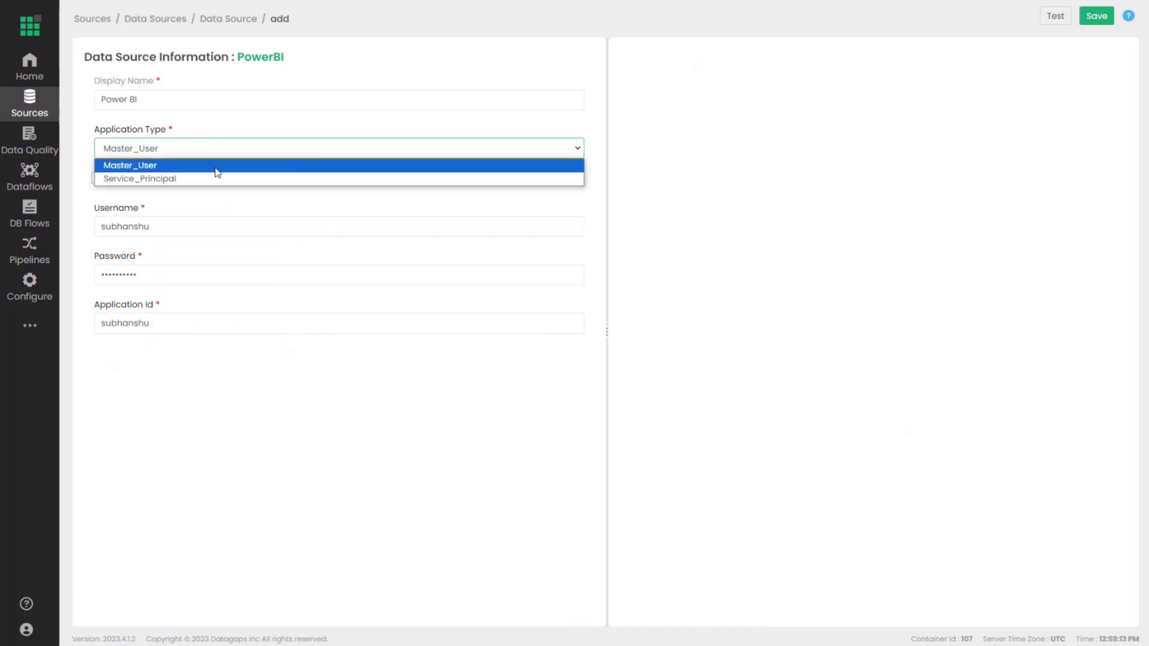
pyautogui.click(203, 180)
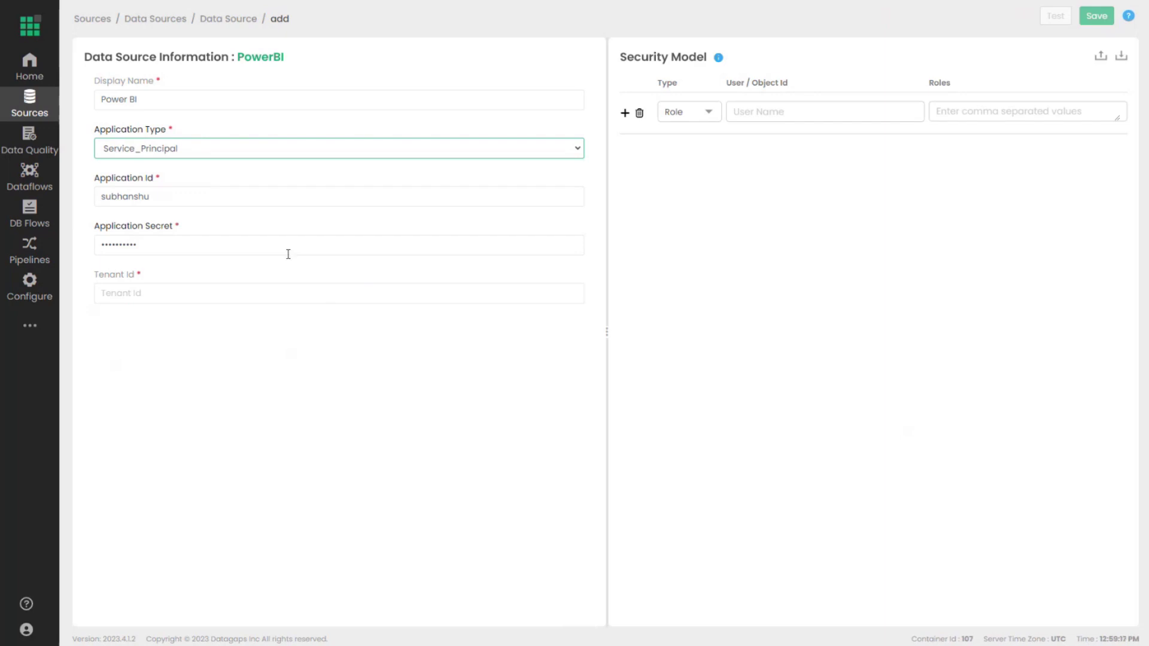
# Step: Return to the data source types and open the form for a new Tableau data source
pyautogui.click(228, 20)
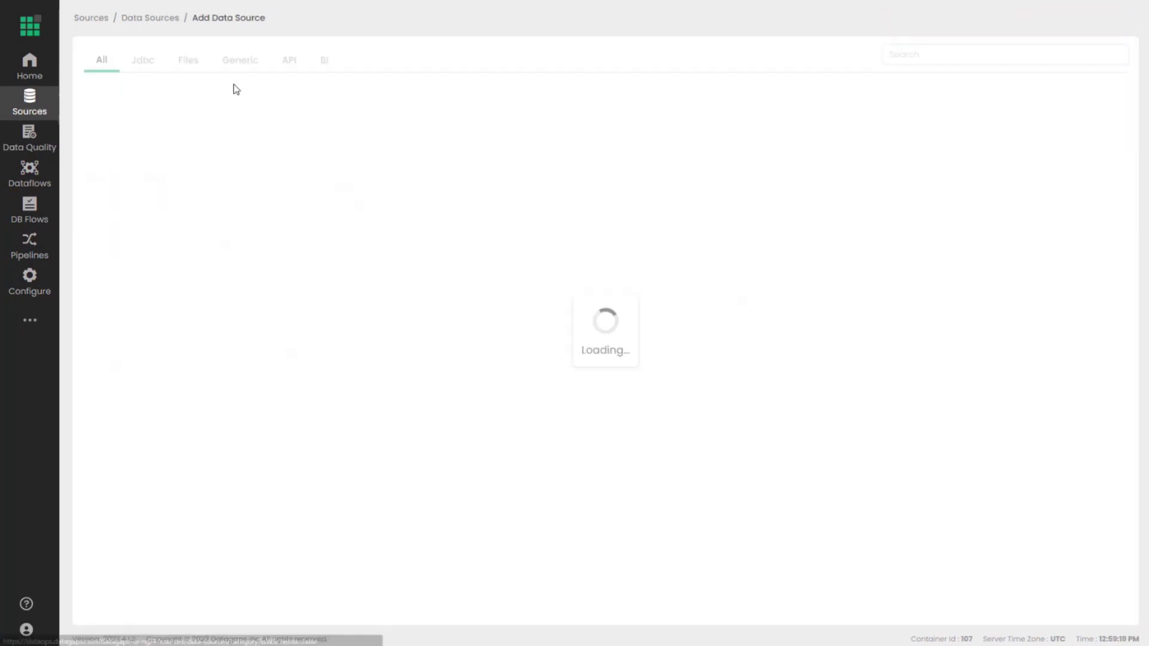
pyautogui.click(325, 61)
pyautogui.click(299, 144)
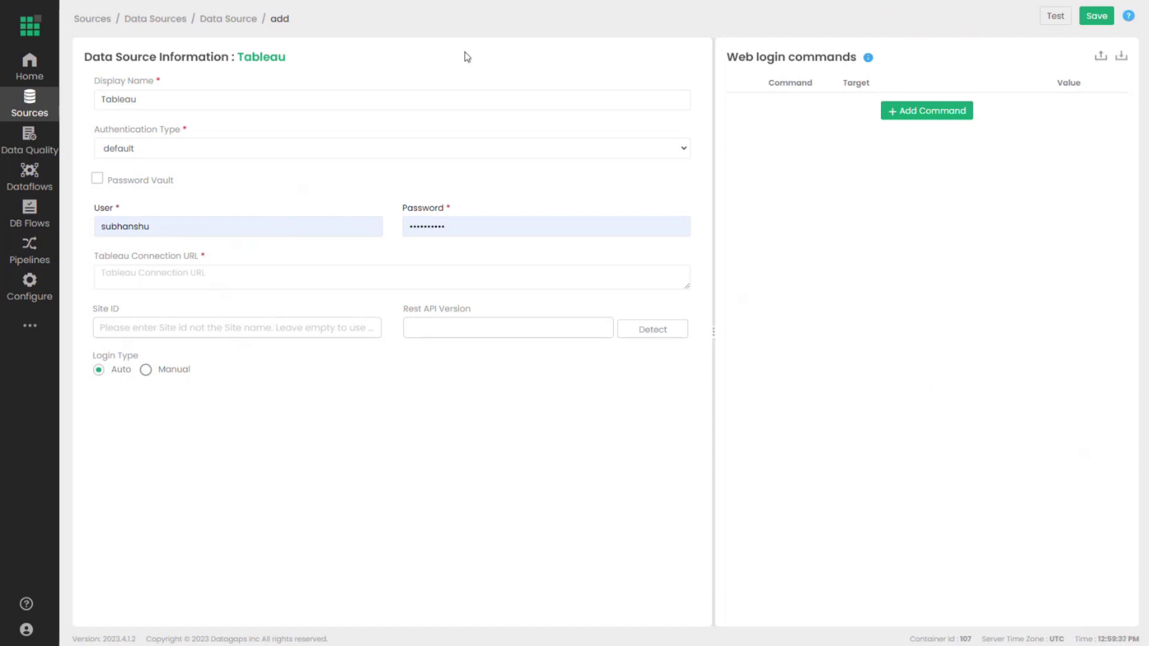
# Step: Review the saved connection settings of the existing Power BI-POC and Tableau data sources
pyautogui.click(231, 19)
pyautogui.click(155, 16)
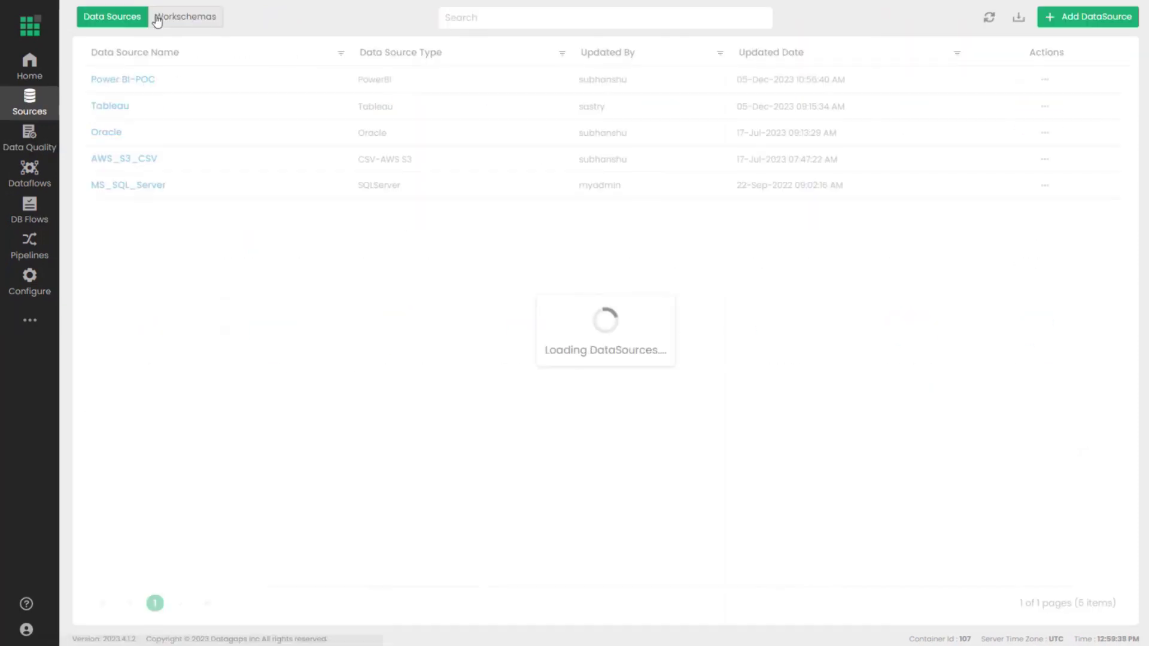
pyautogui.click(123, 80)
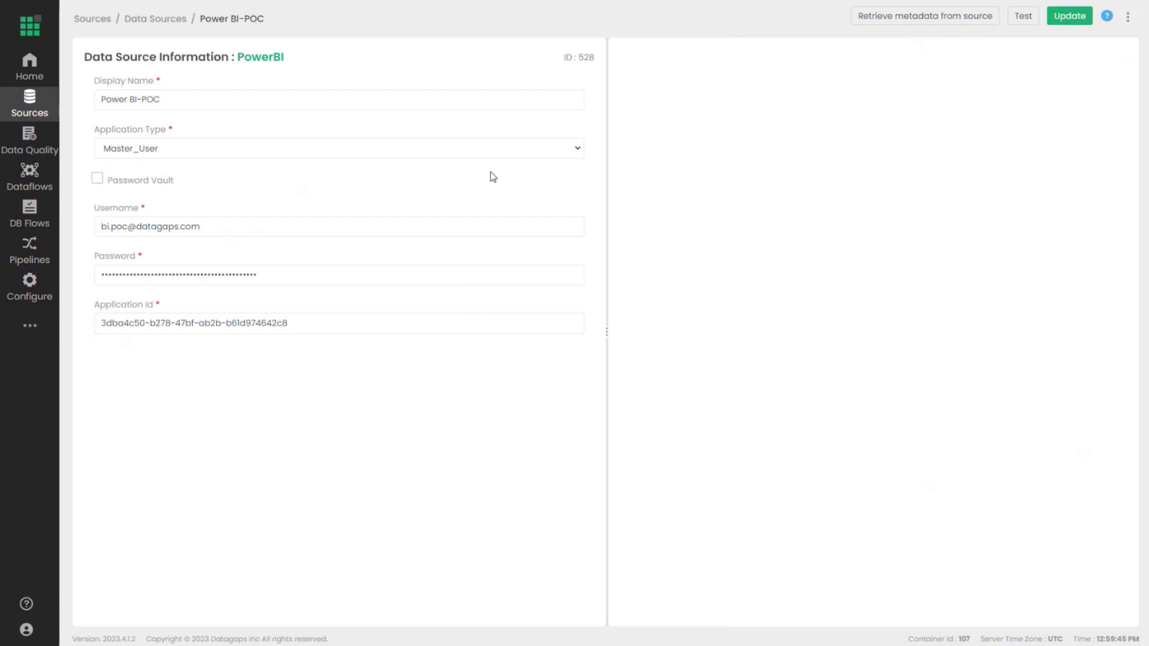
pyautogui.click(141, 19)
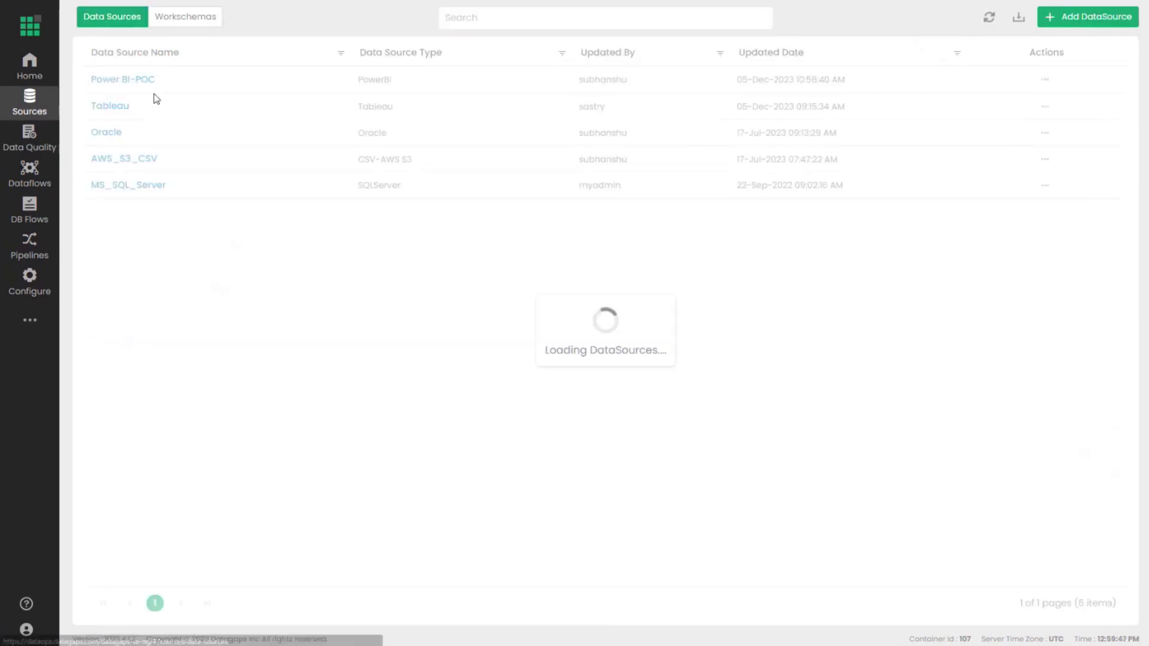
pyautogui.click(110, 107)
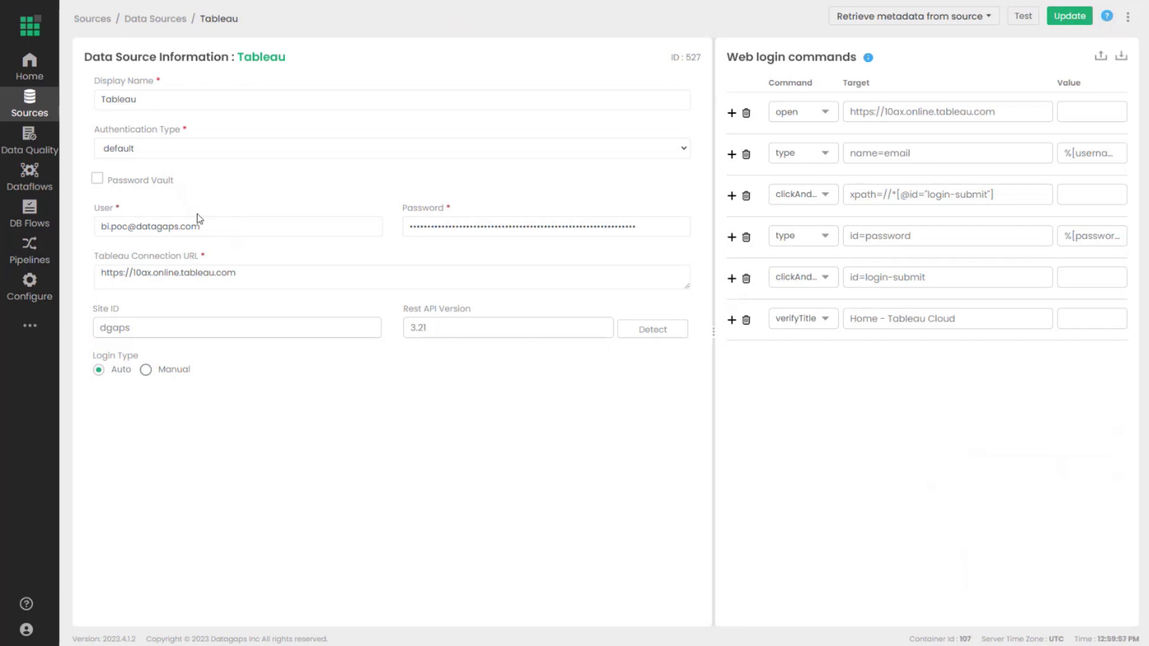
# Step: Create and save a new dataflow named BI_Regeres with the default engine and folder
pyautogui.click(47, 186)
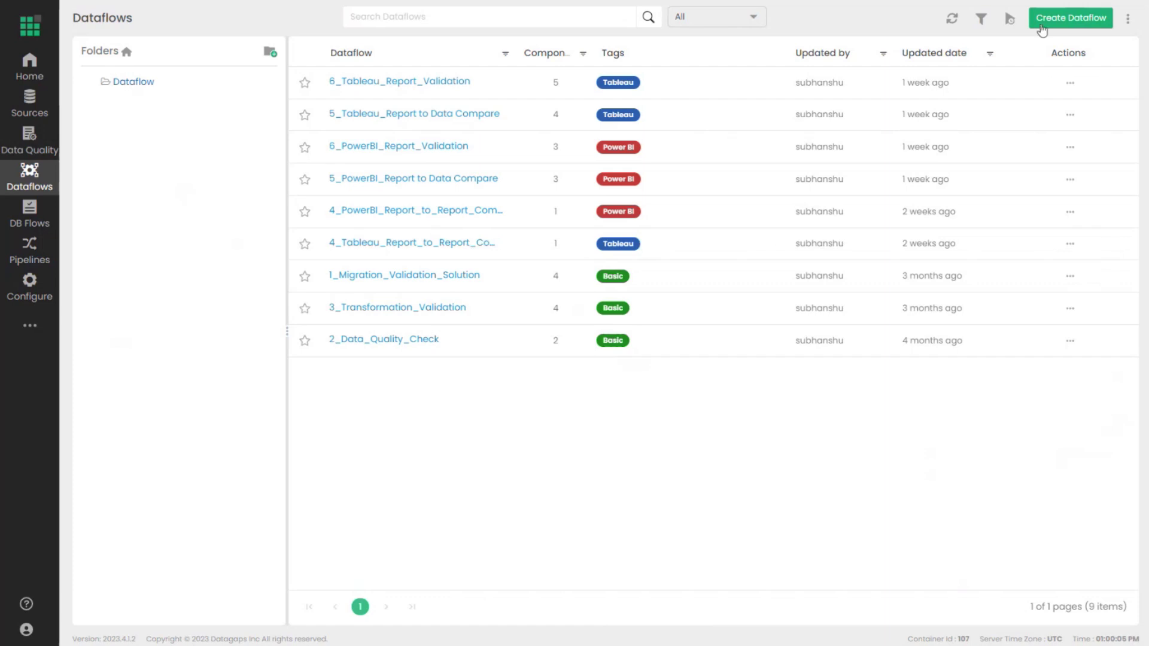
pyautogui.click(1058, 18)
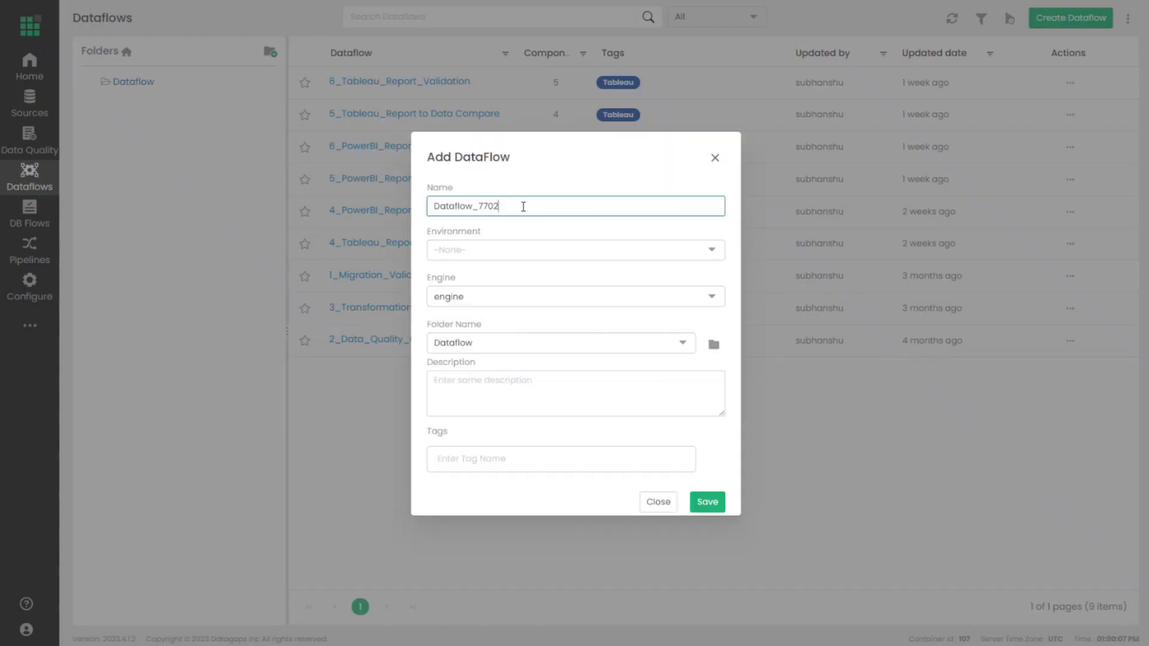
pyautogui.moveTo(523, 207); pyautogui.dragTo(424, 213)
pyautogui.write('BI')
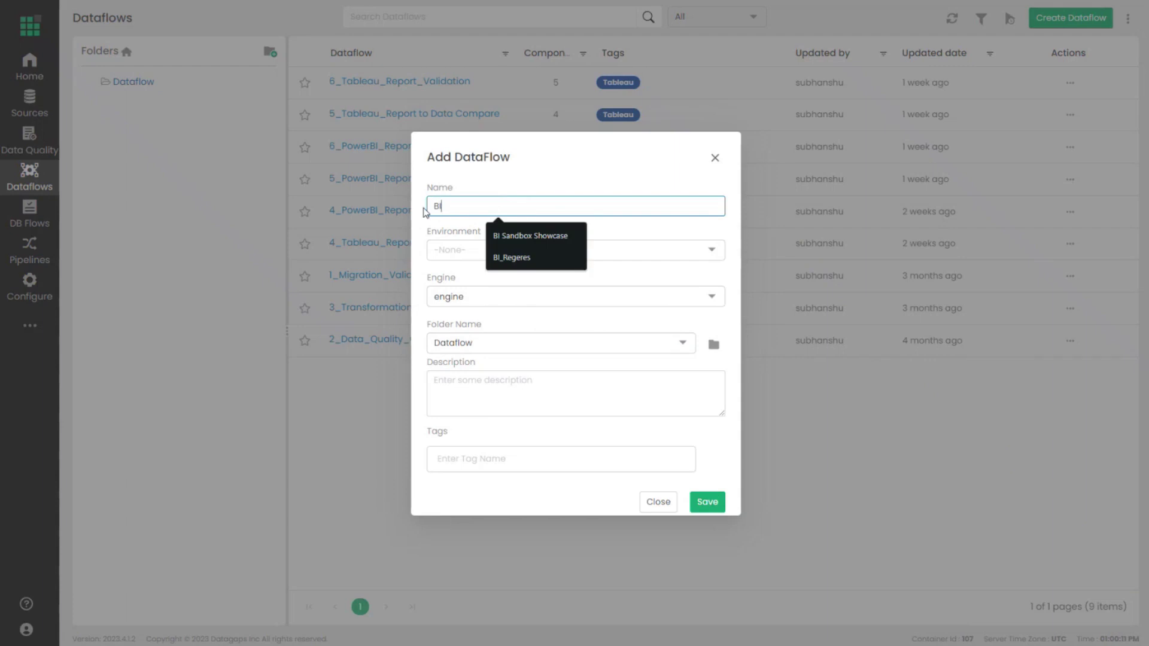
pyautogui.write('_Regeres')
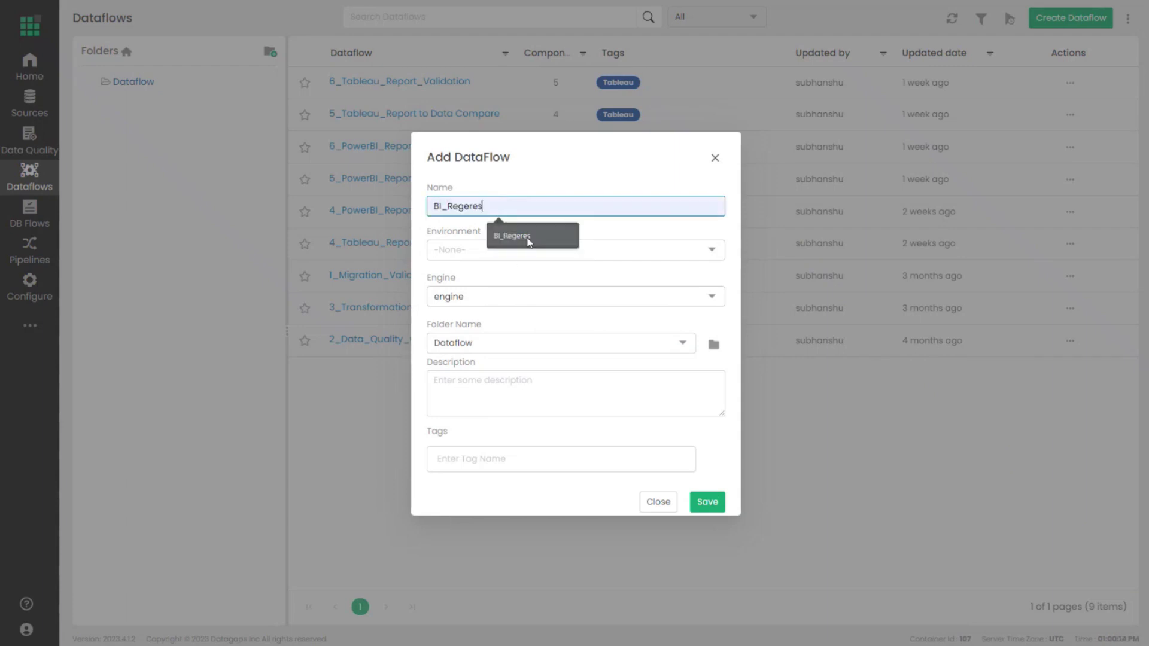
pyautogui.click(529, 238)
pyautogui.click(703, 506)
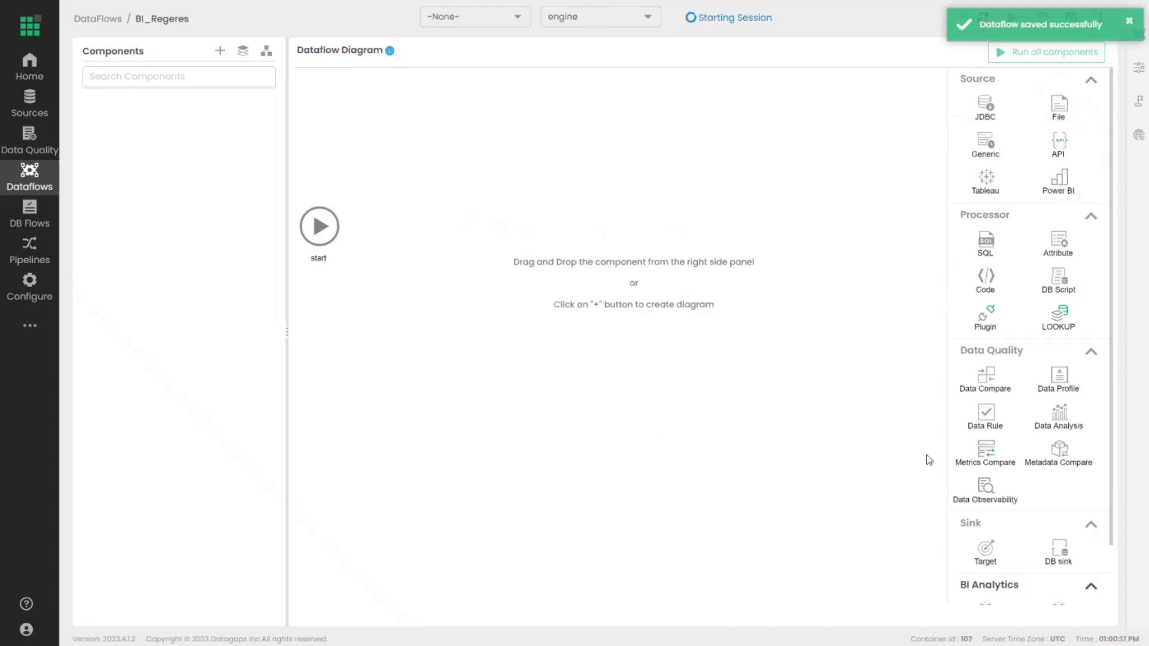
# Step: Add a Power BI Upgrade component from BI Analytics to the dataflow diagram, keeping its suggested name
pyautogui.scroll(-2, 987, 419)
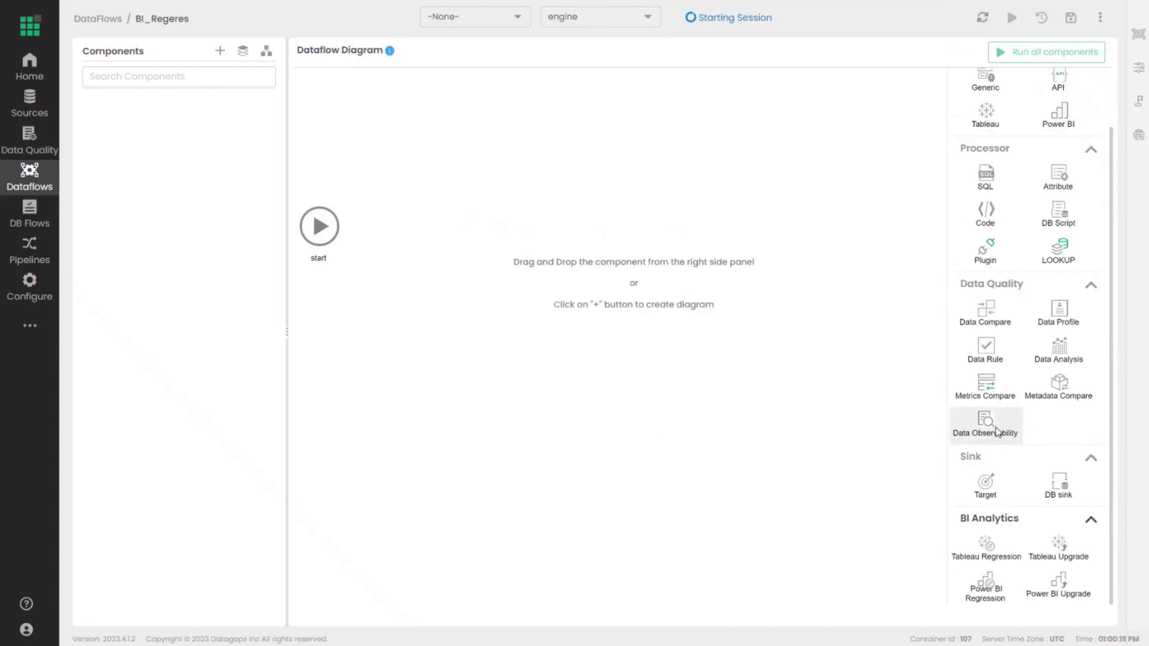
pyautogui.moveTo(1049, 595); pyautogui.dragTo(453, 321)
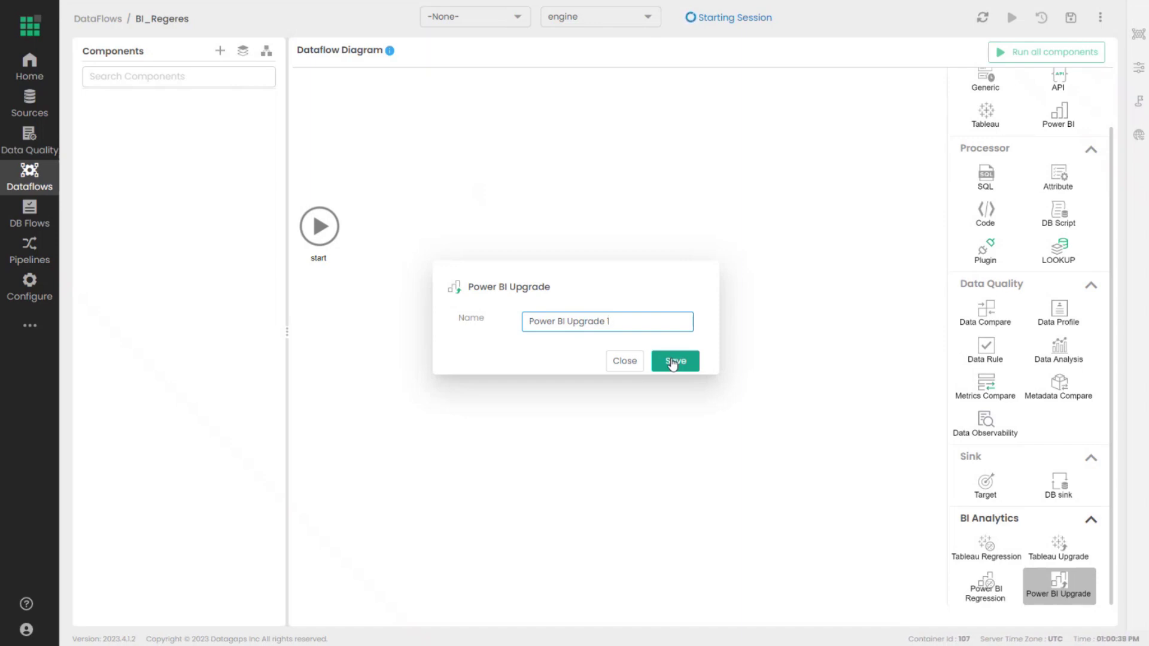
pyautogui.click(673, 362)
# Step: Set both data source A and data source B of the upgrade component to Power BI-POC
pyautogui.click(551, 119)
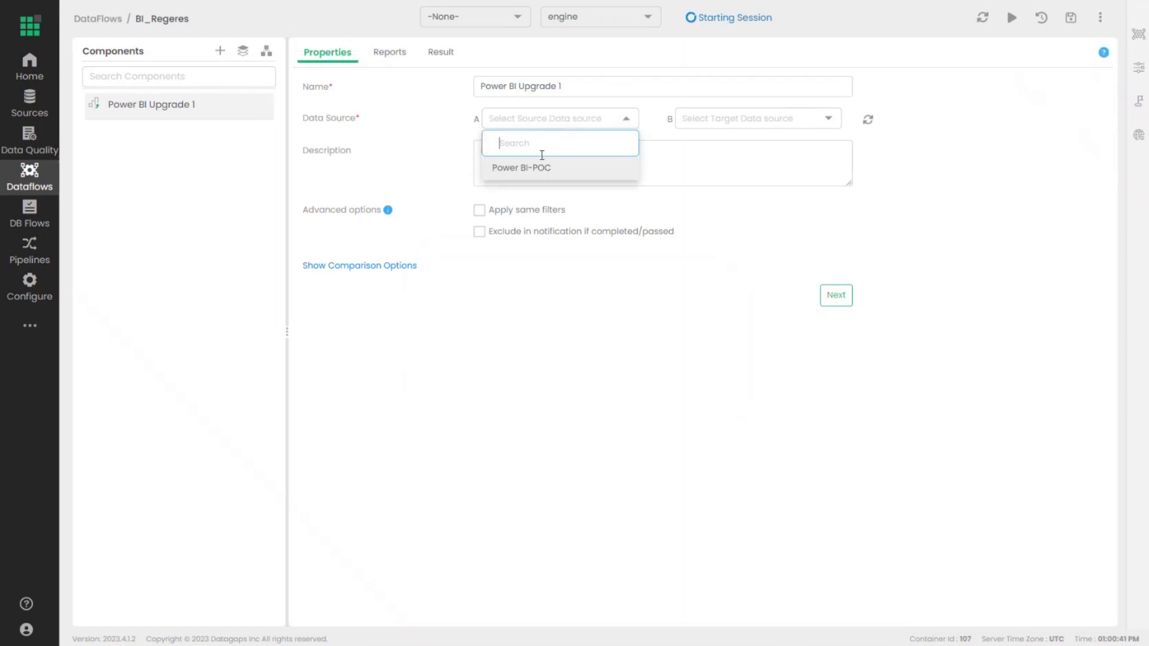
pyautogui.click(523, 166)
pyautogui.click(722, 127)
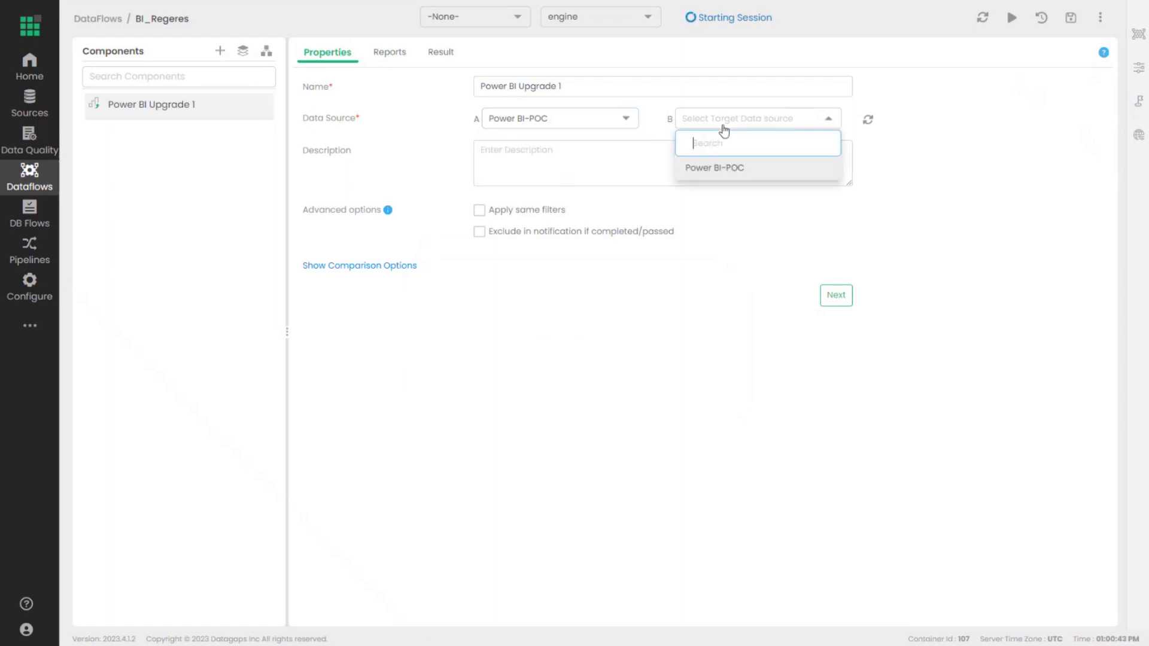
pyautogui.click(718, 168)
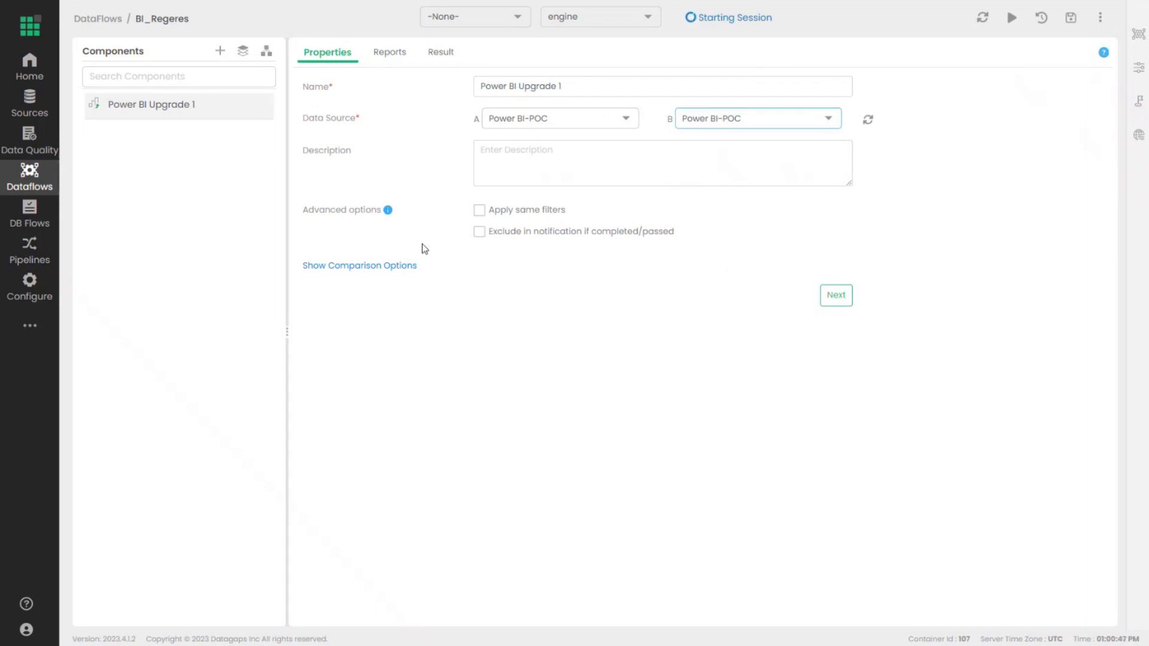
# Step: Set the opacity in the comparison options to 0.5 and continue to the report selection
pyautogui.click(407, 267)
pyautogui.click(541, 352)
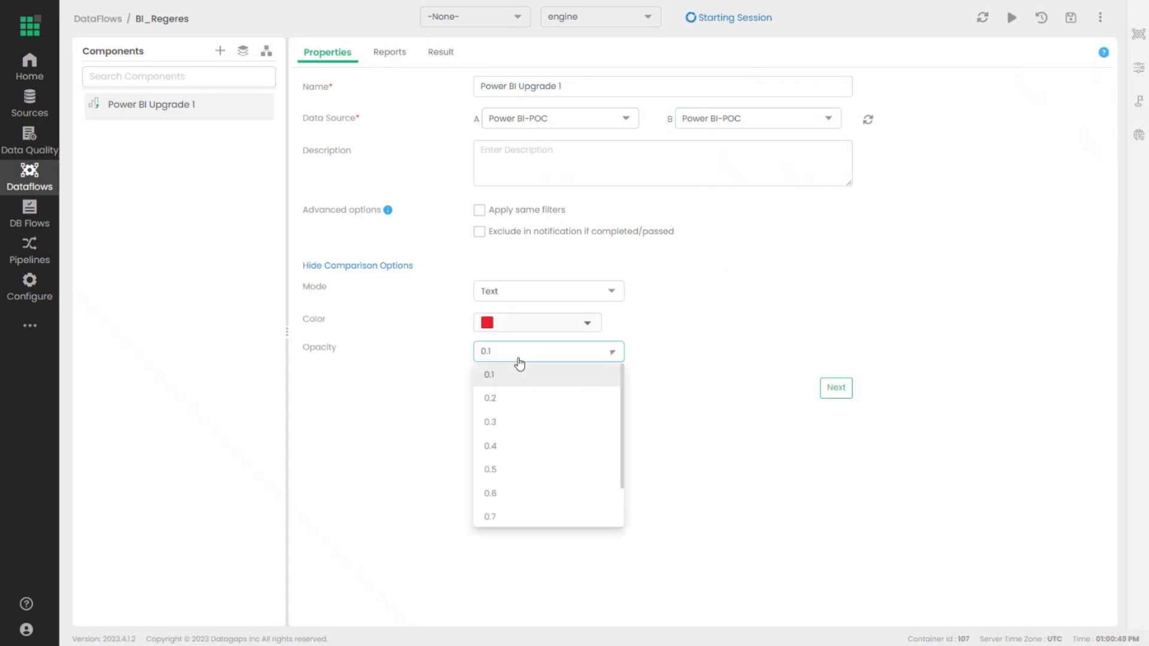
pyautogui.click(526, 470)
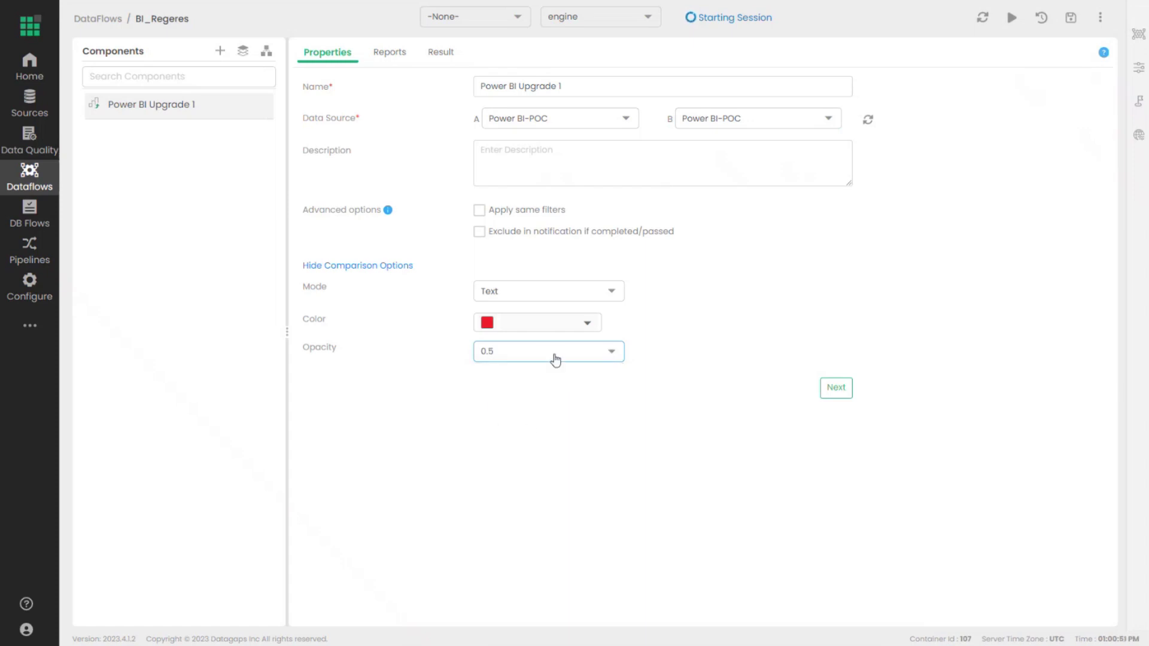
pyautogui.click(836, 389)
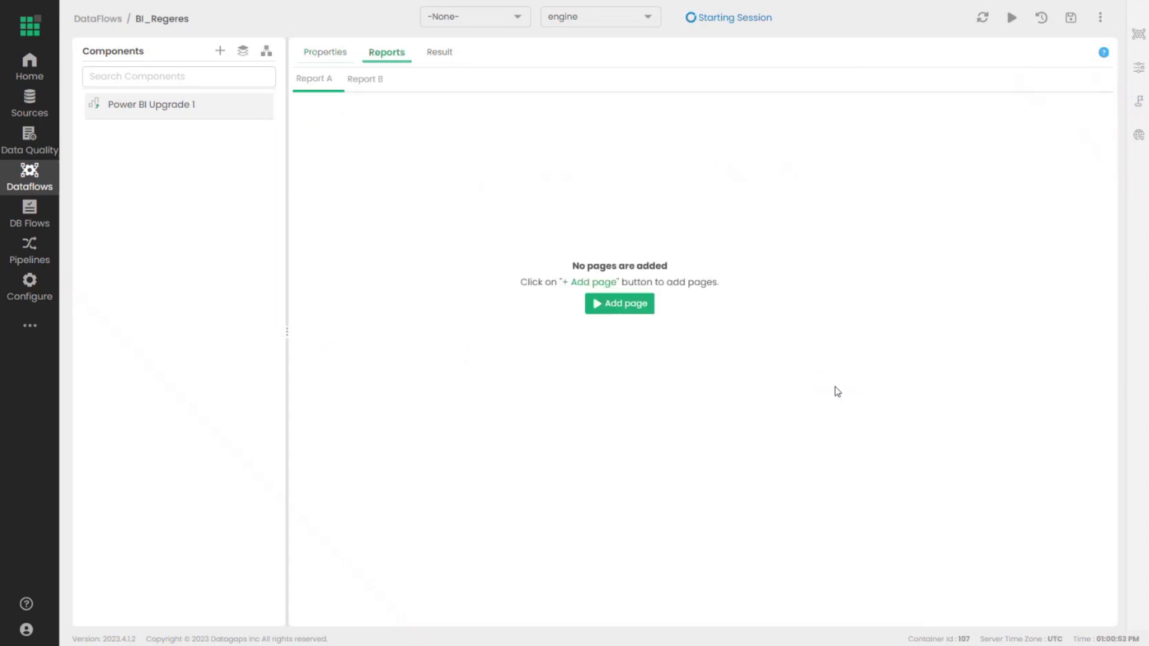
# Step: Add Page 1 of the Store Sales Dev Simple report from the Sandbox workspace as Report A
pyautogui.click(613, 304)
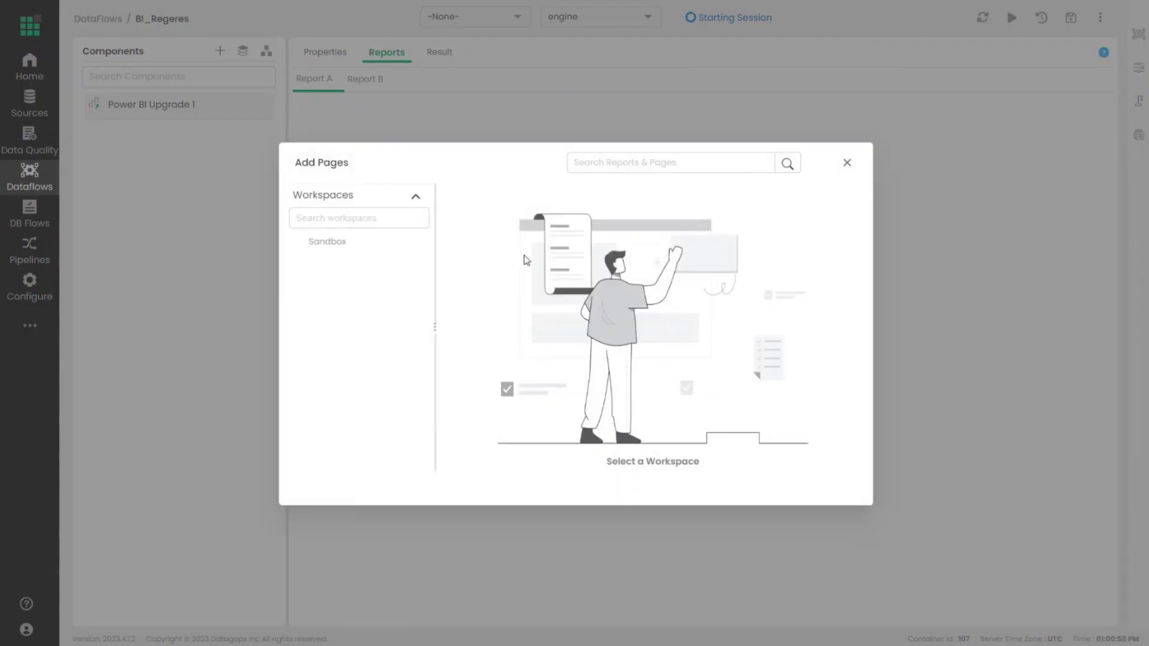
pyautogui.click(337, 243)
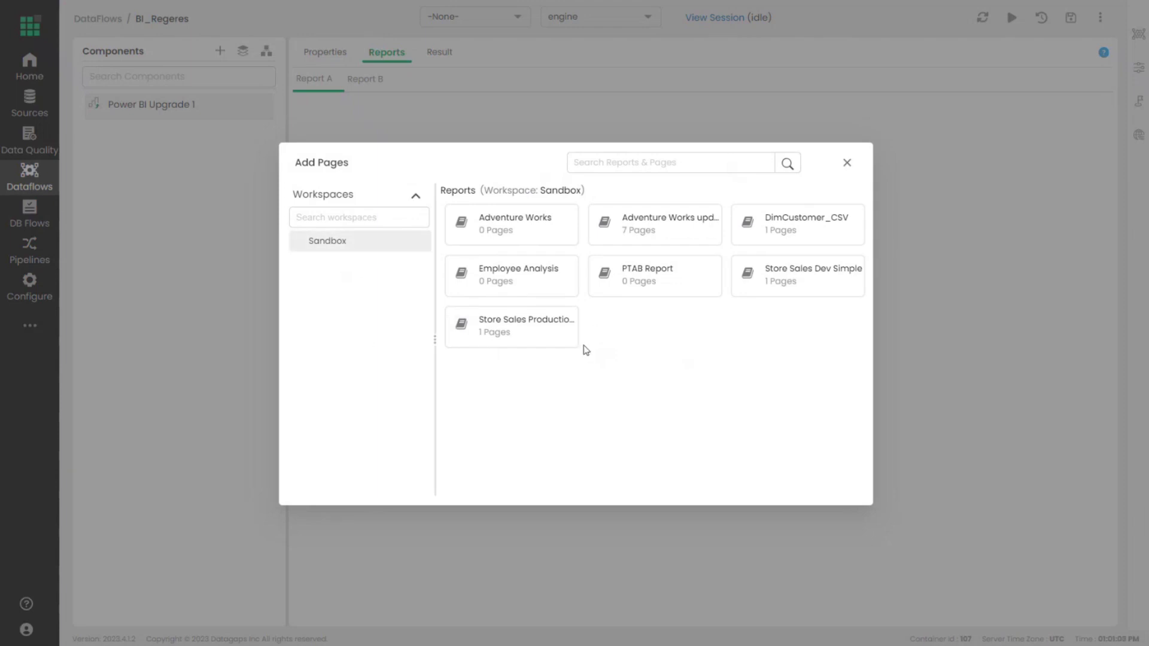
pyautogui.click(802, 274)
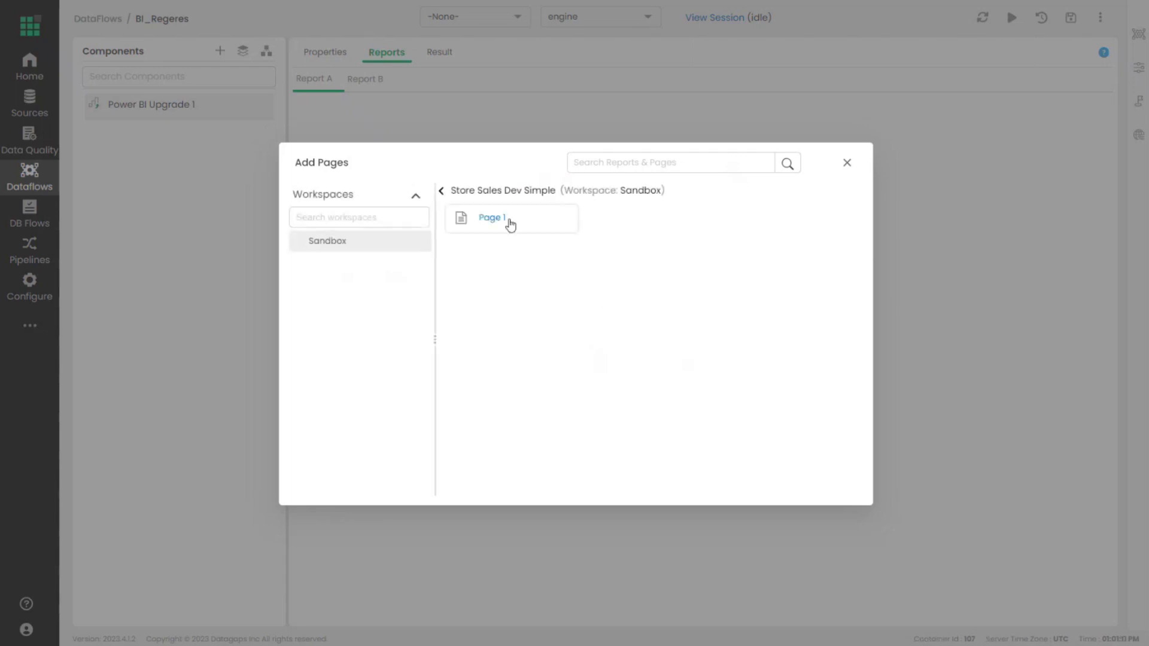
pyautogui.click(509, 221)
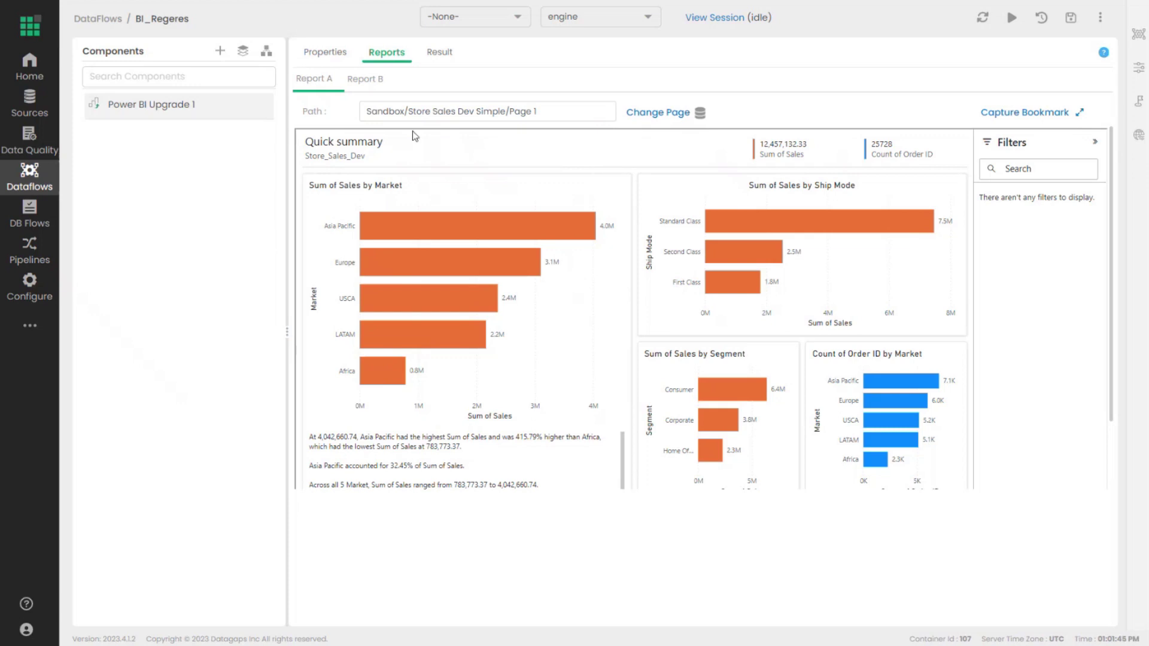
# Step: Add Page 1 of the Store Sales Production Simple report from the Sandbox workspace as Report B
pyautogui.click(371, 81)
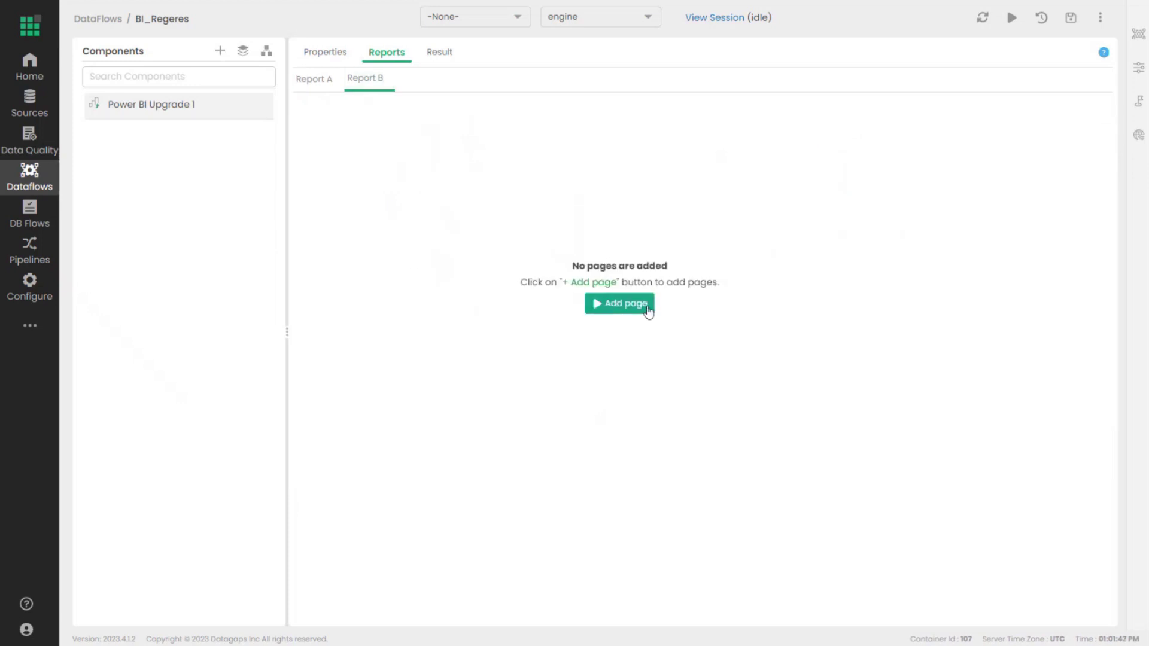
pyautogui.click(646, 309)
pyautogui.click(346, 243)
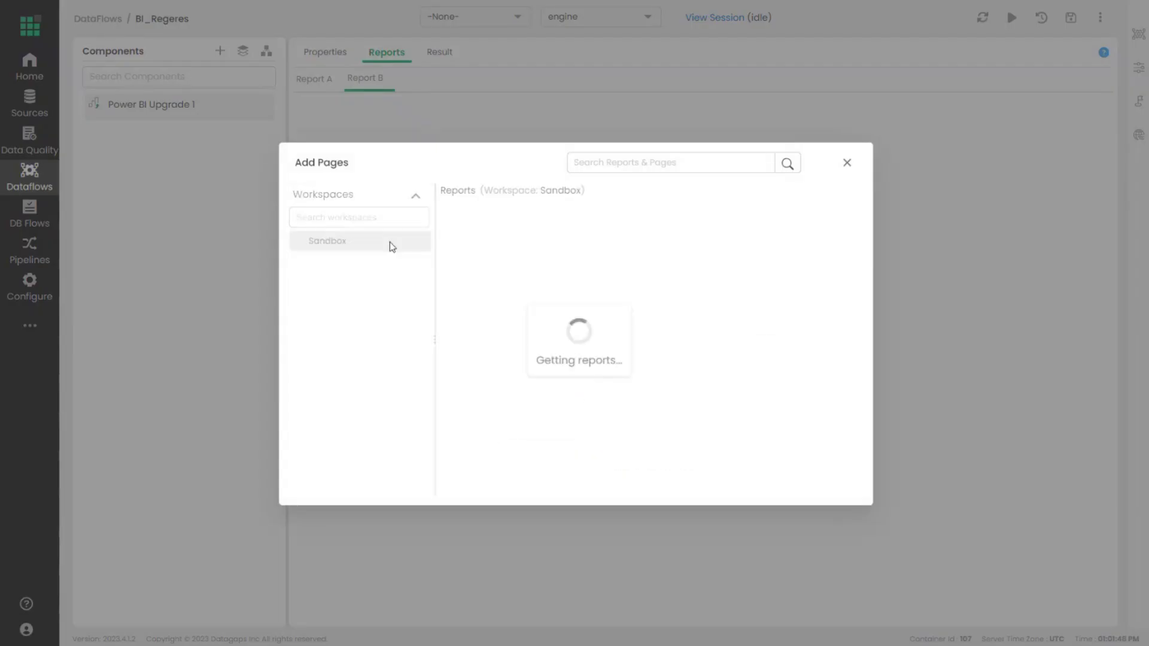
pyautogui.click(565, 331)
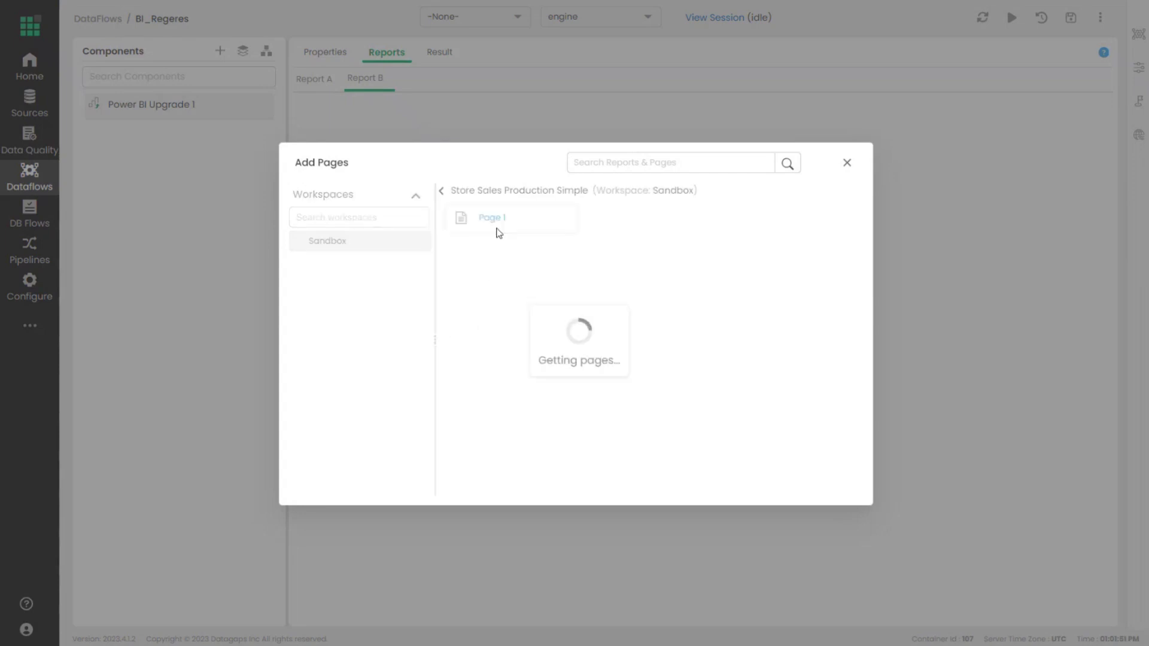
pyautogui.click(482, 224)
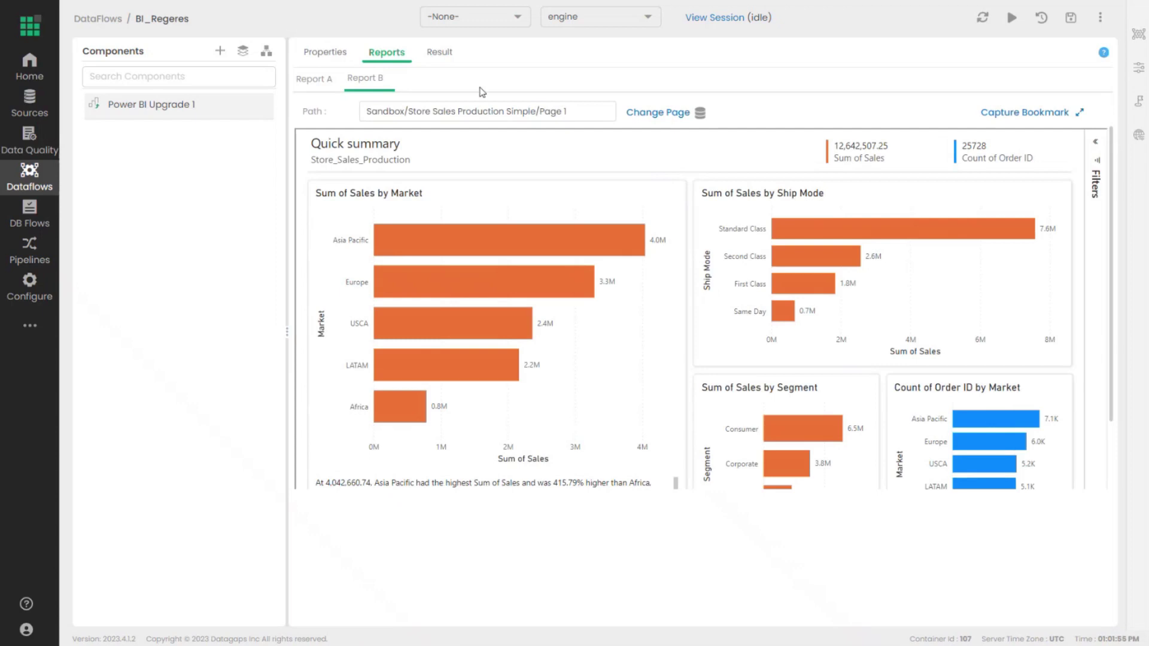
# Step: Capture a bookmark for Report B and another for Report A
pyautogui.click(1035, 123)
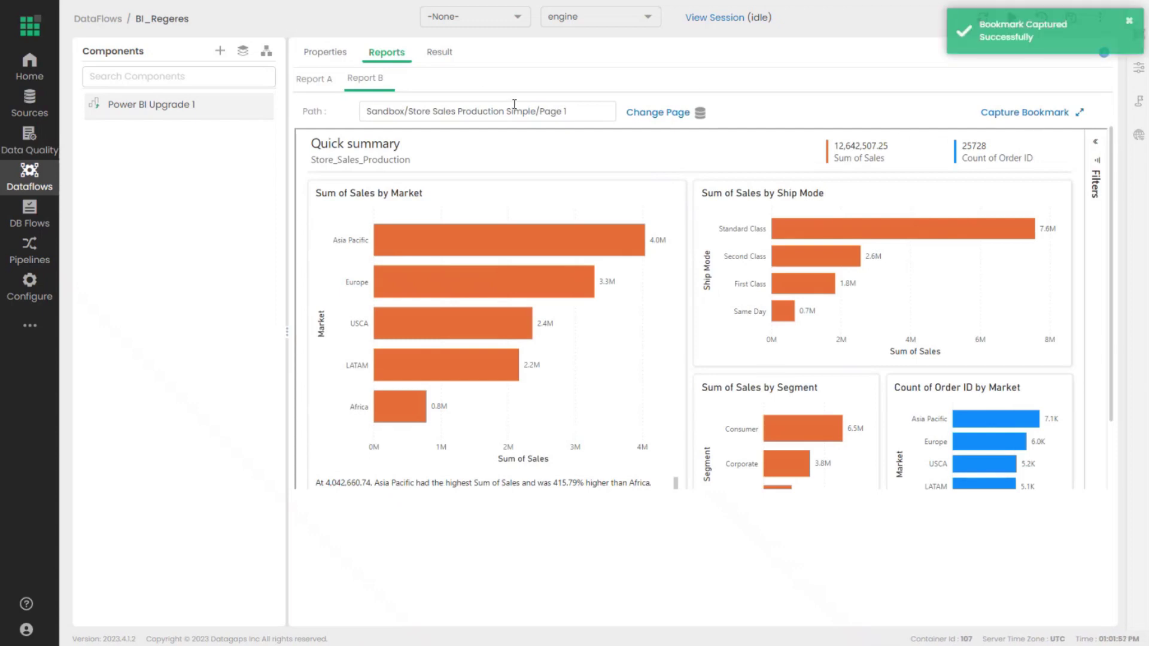
pyautogui.click(305, 81)
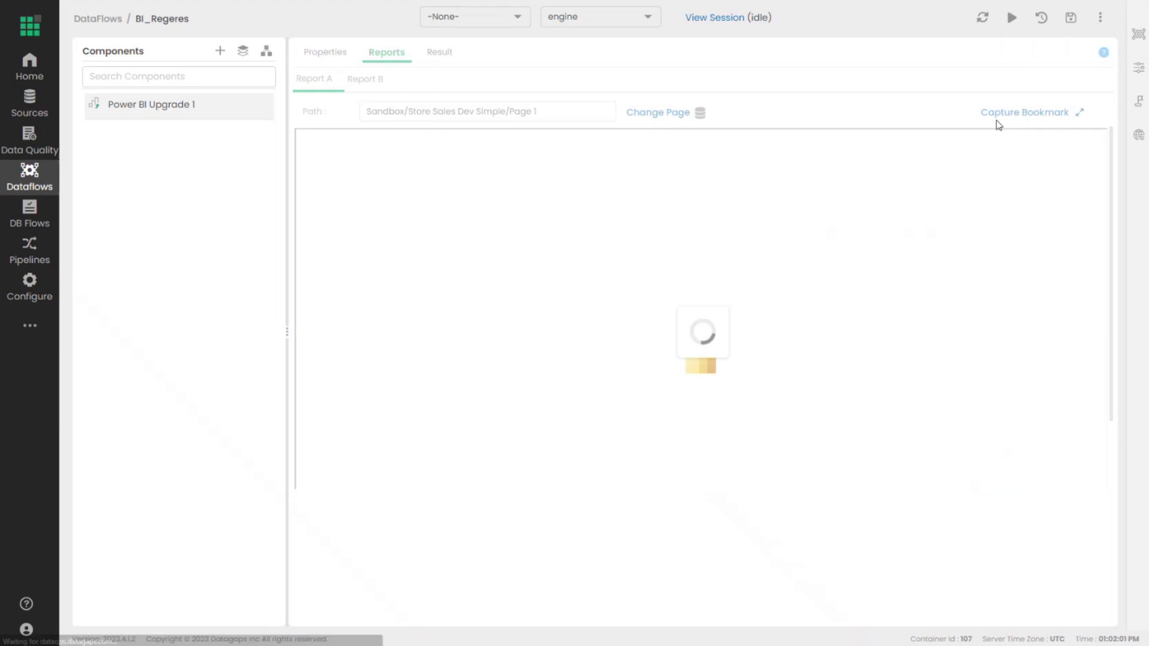
pyautogui.click(1016, 117)
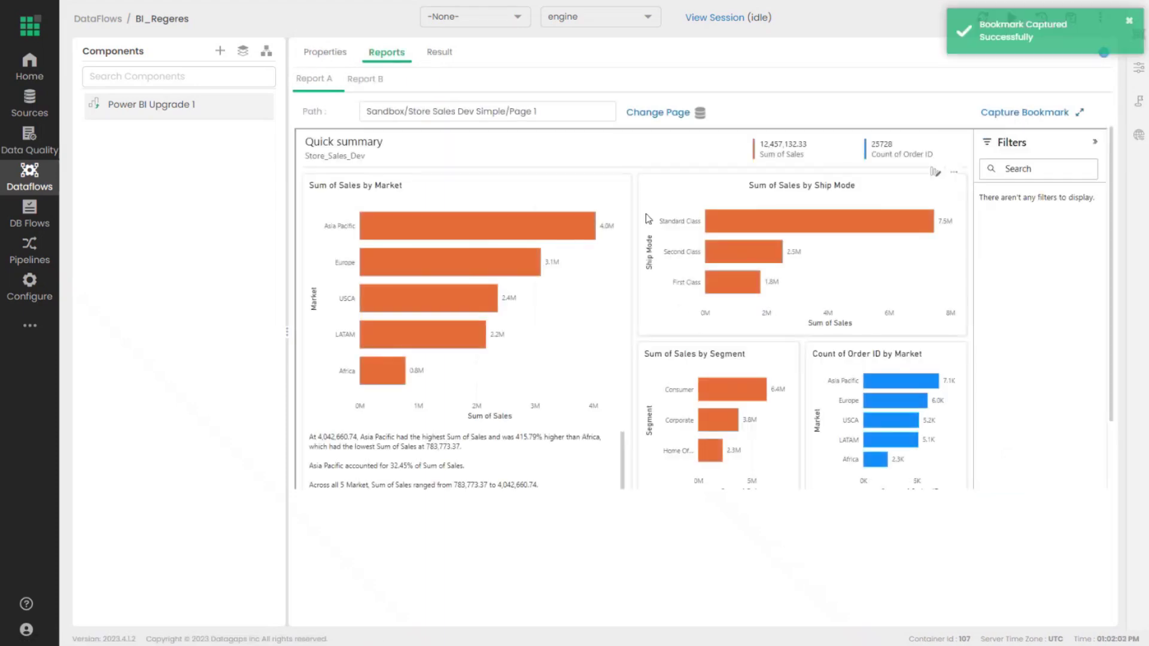
# Step: Run the Power BI Upgrade 1 comparison and reopen the component's result from the dataflow diagram
pyautogui.click(439, 52)
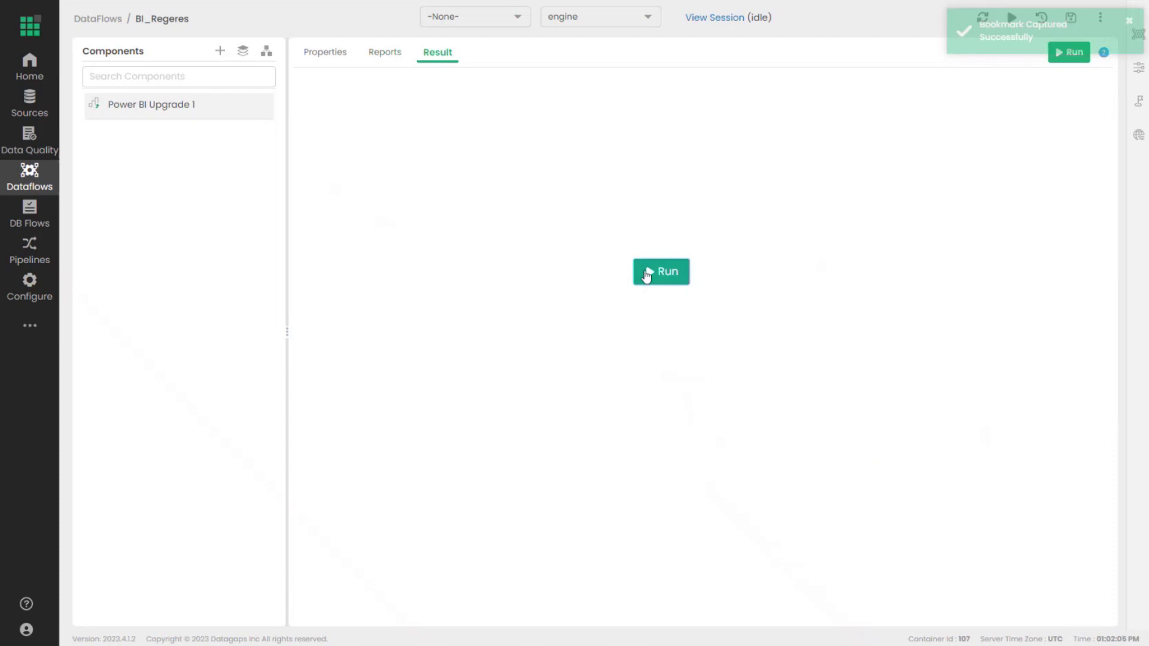
pyautogui.click(647, 276)
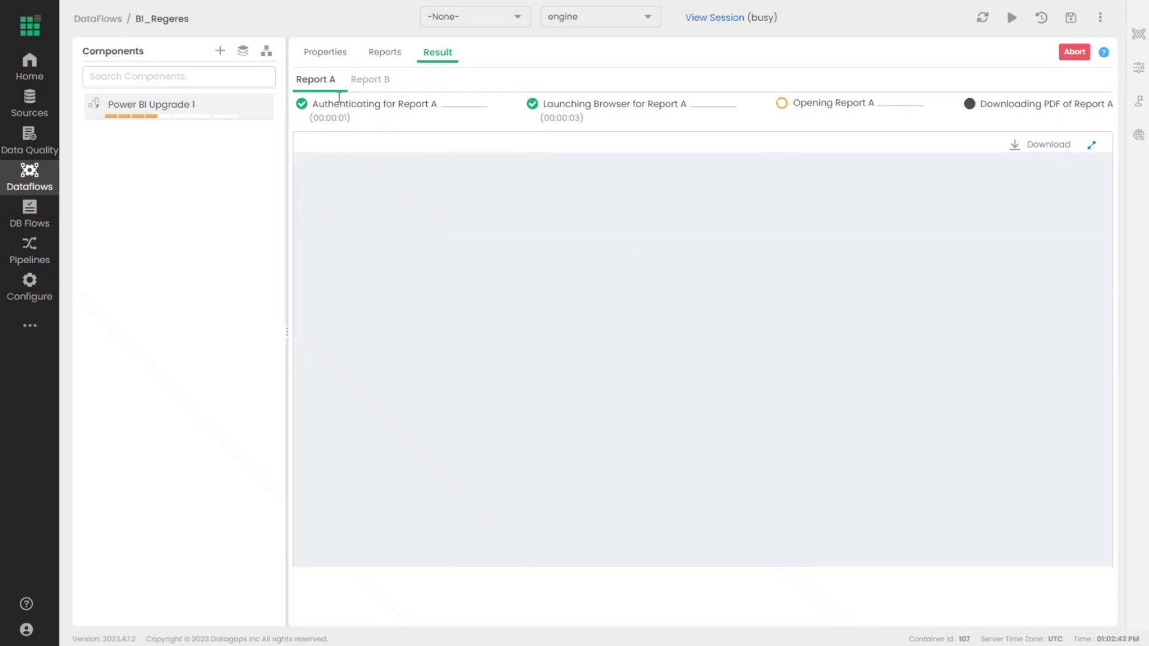
pyautogui.click(267, 54)
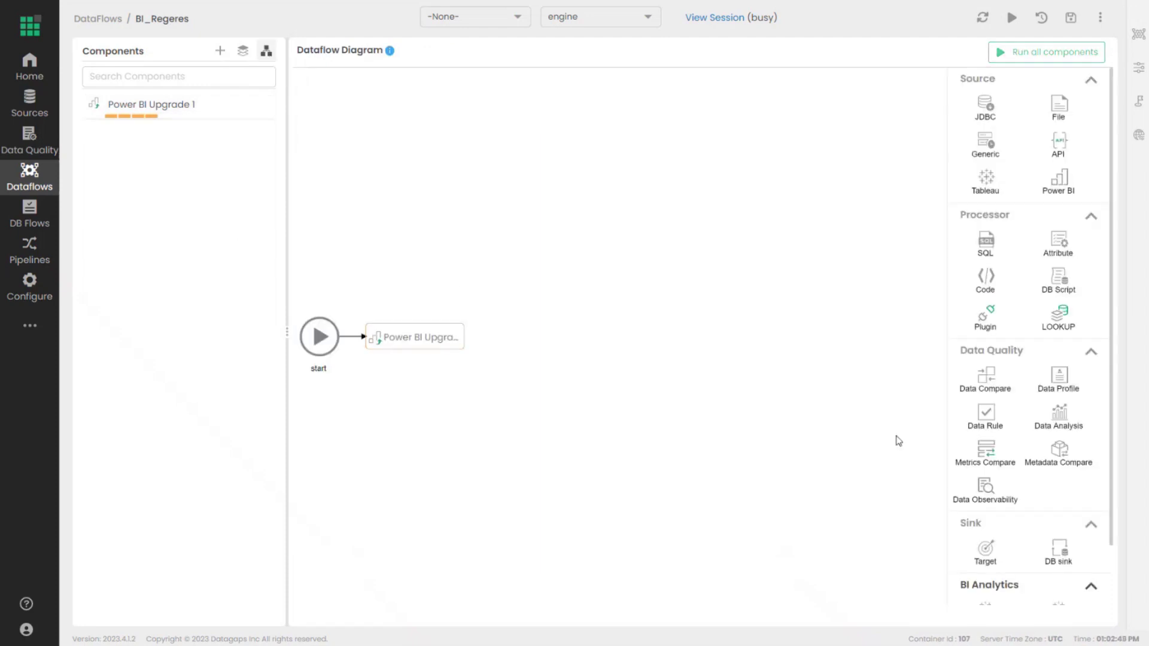
pyautogui.scroll(-1, 998, 386)
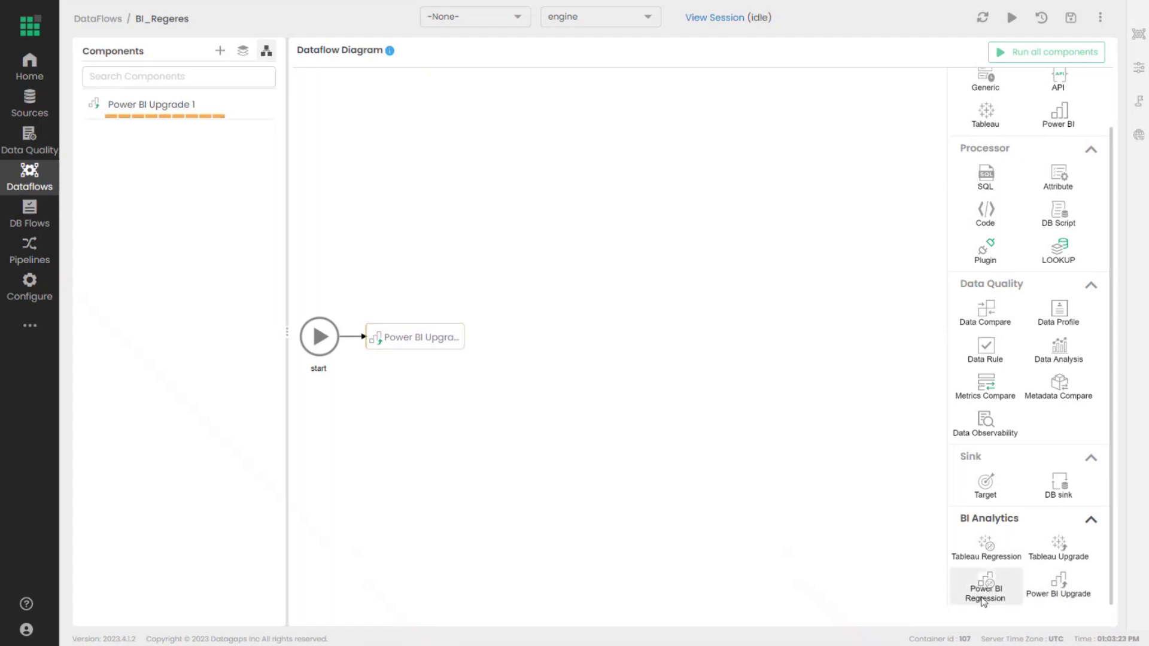
pyautogui.click(386, 333)
pyautogui.moveTo(399, 333)
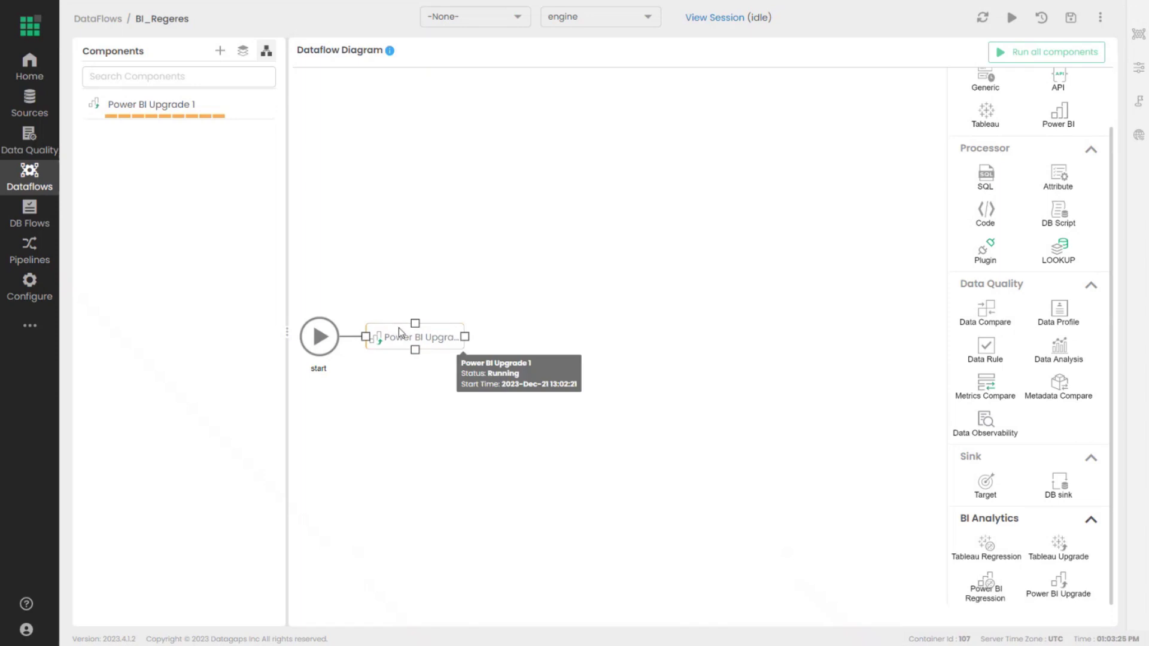
pyautogui.doubleClick(402, 338)
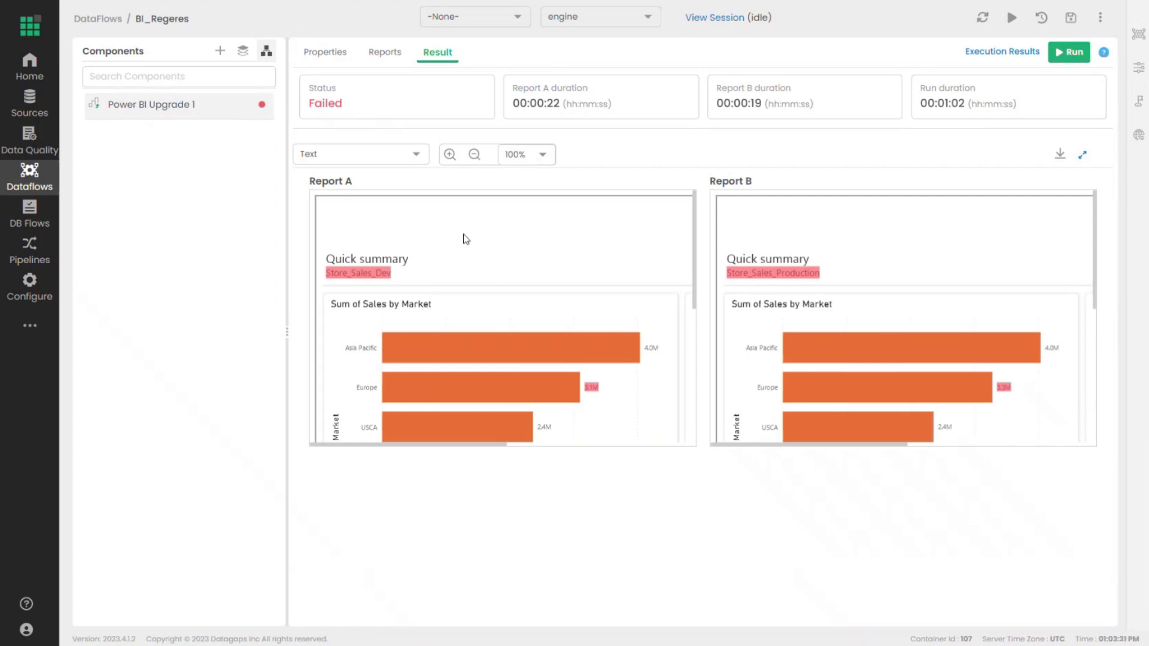
# Step: Examine the differences between Report A and Report B at full screen in Text mode and Appearance mode, and exit full screen
pyautogui.click(1083, 156)
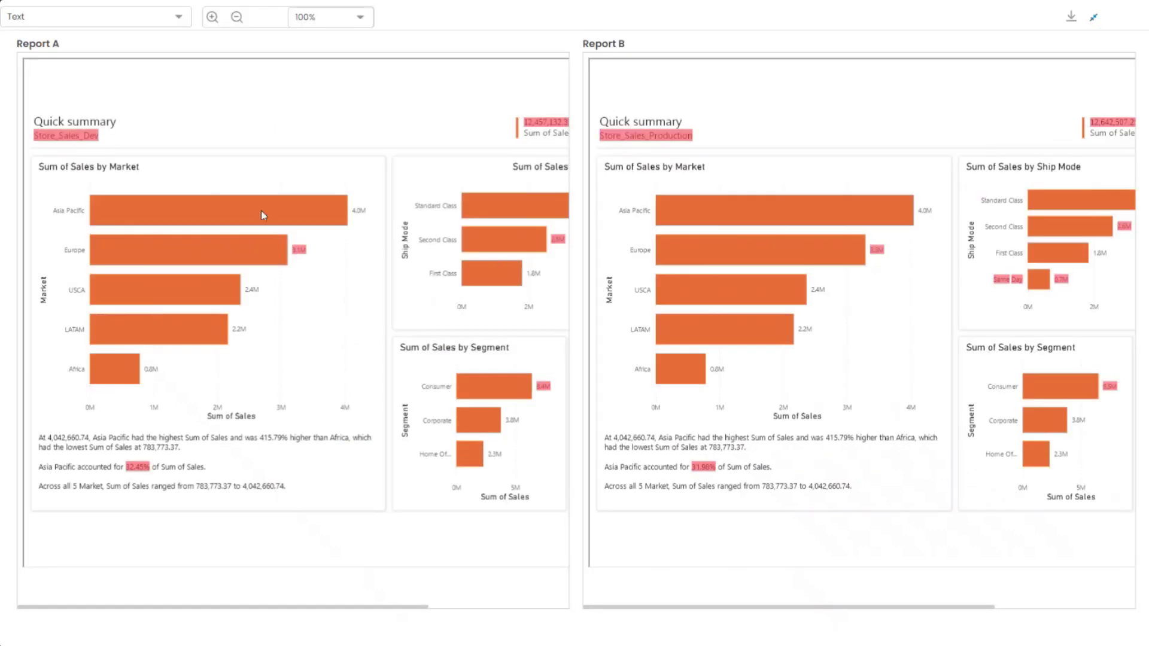
pyautogui.moveTo(210, 608)
pyautogui.mouseDown()
pyautogui.moveTo(366, 608)
pyautogui.moveTo(192, 601)
pyautogui.mouseUp()
pyautogui.click(118, 16)
pyautogui.click(77, 64)
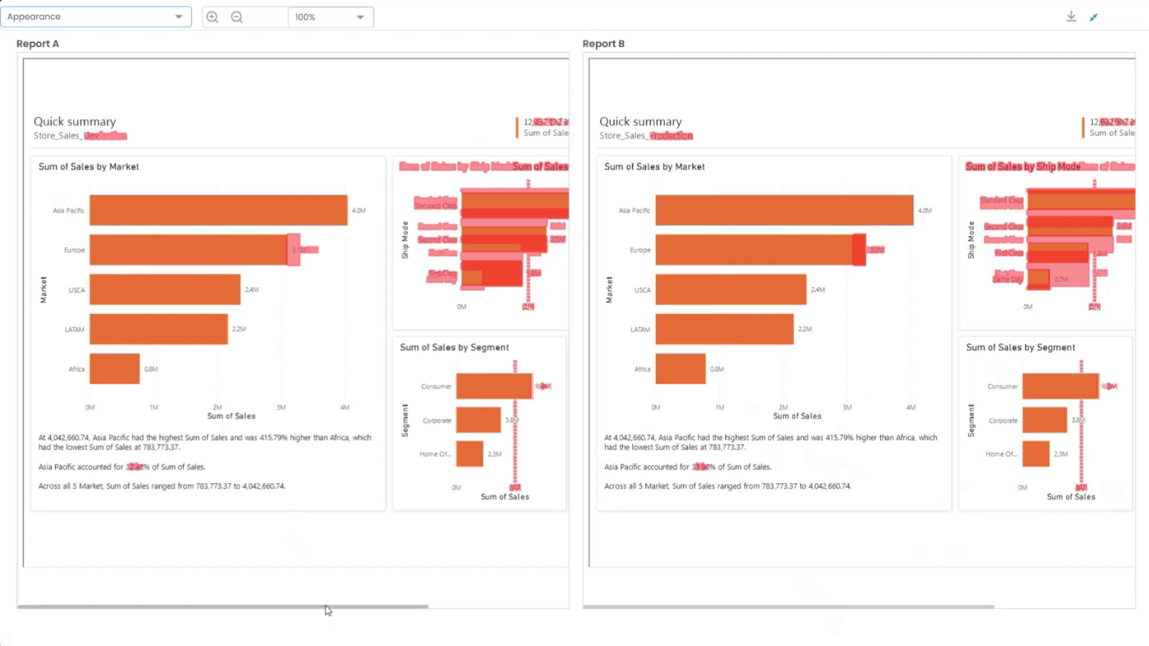
pyautogui.moveTo(328, 611); pyautogui.dragTo(477, 617)
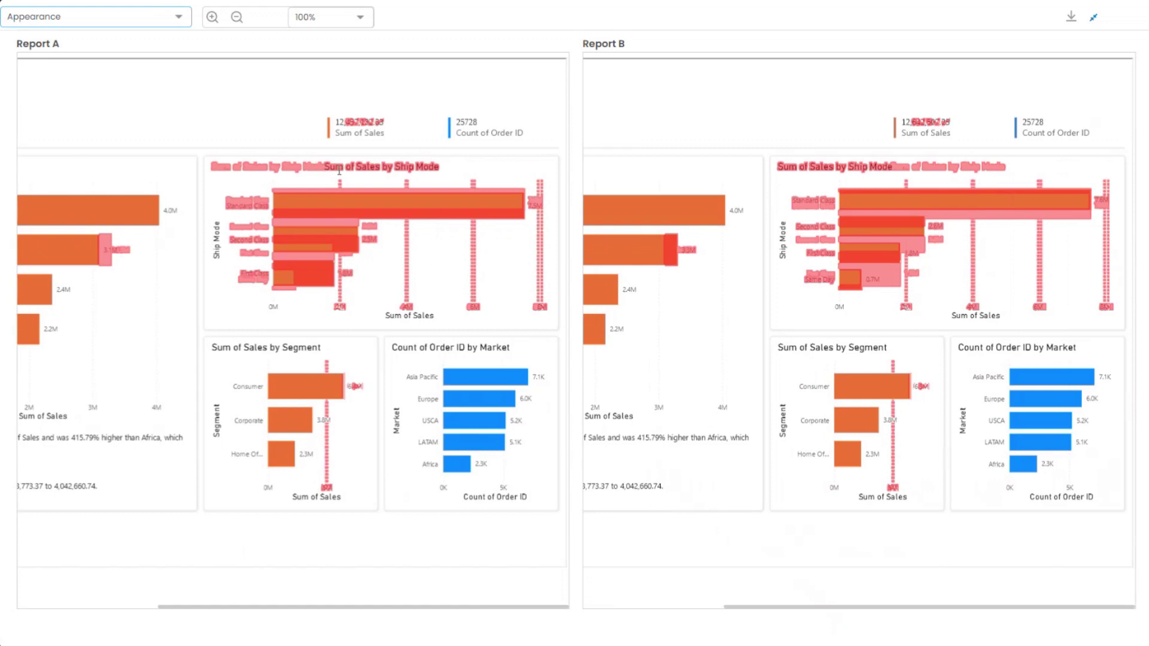
pyautogui.moveTo(325, 168); pyautogui.dragTo(445, 171)
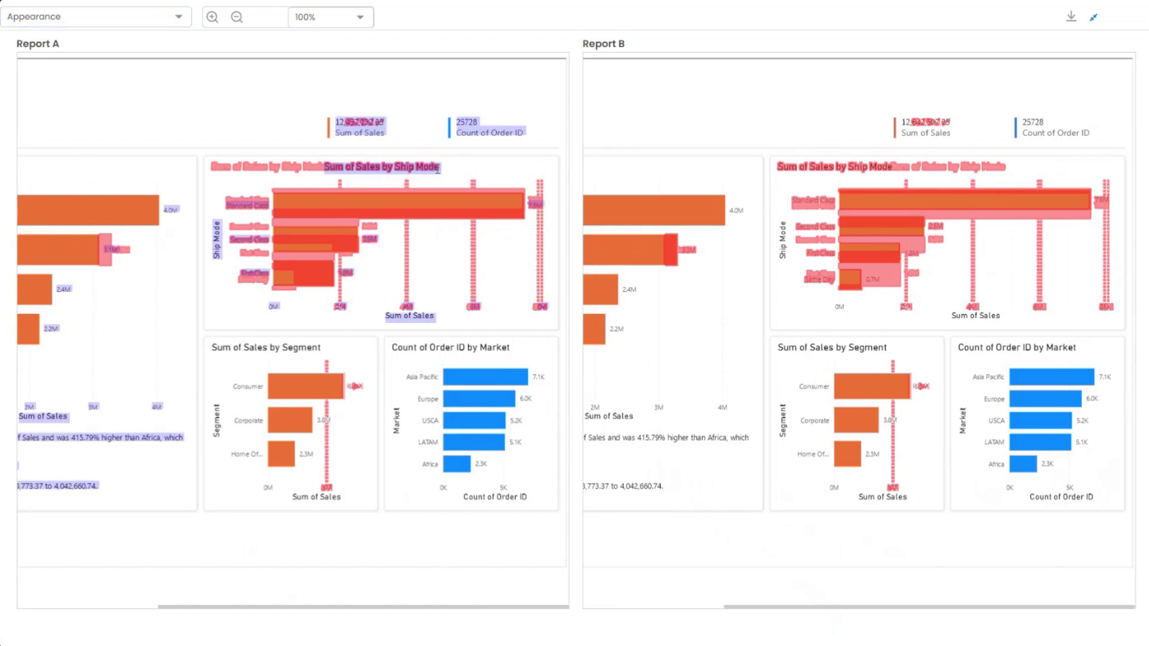
pyautogui.click(413, 177)
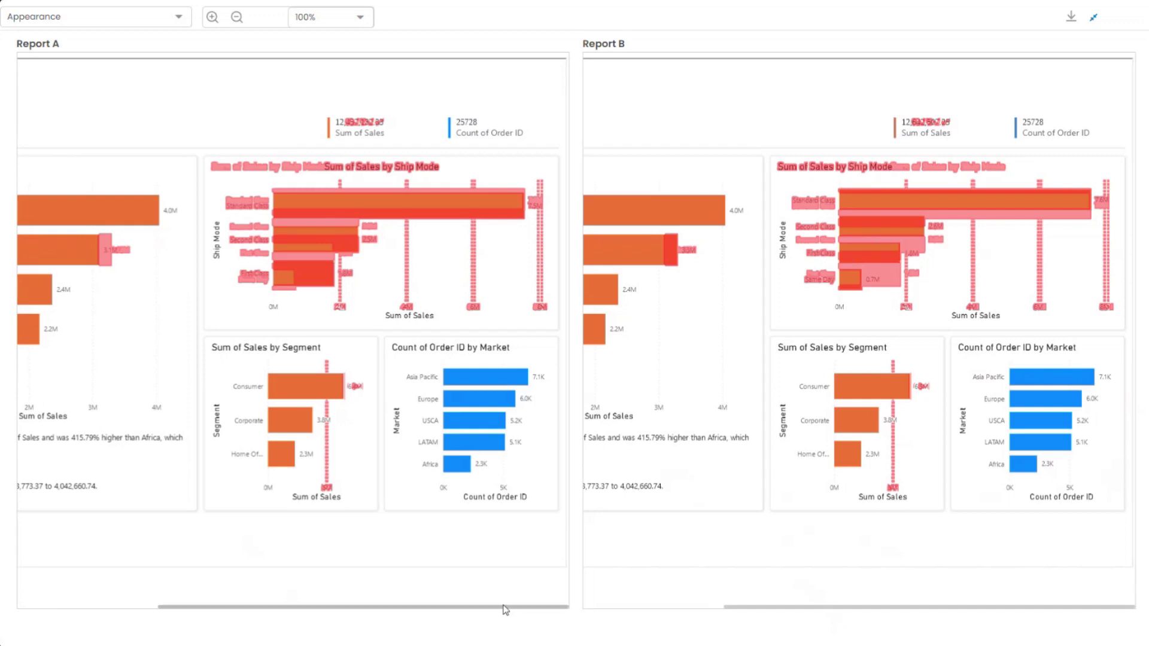
pyautogui.moveTo(506, 612); pyautogui.dragTo(329, 599)
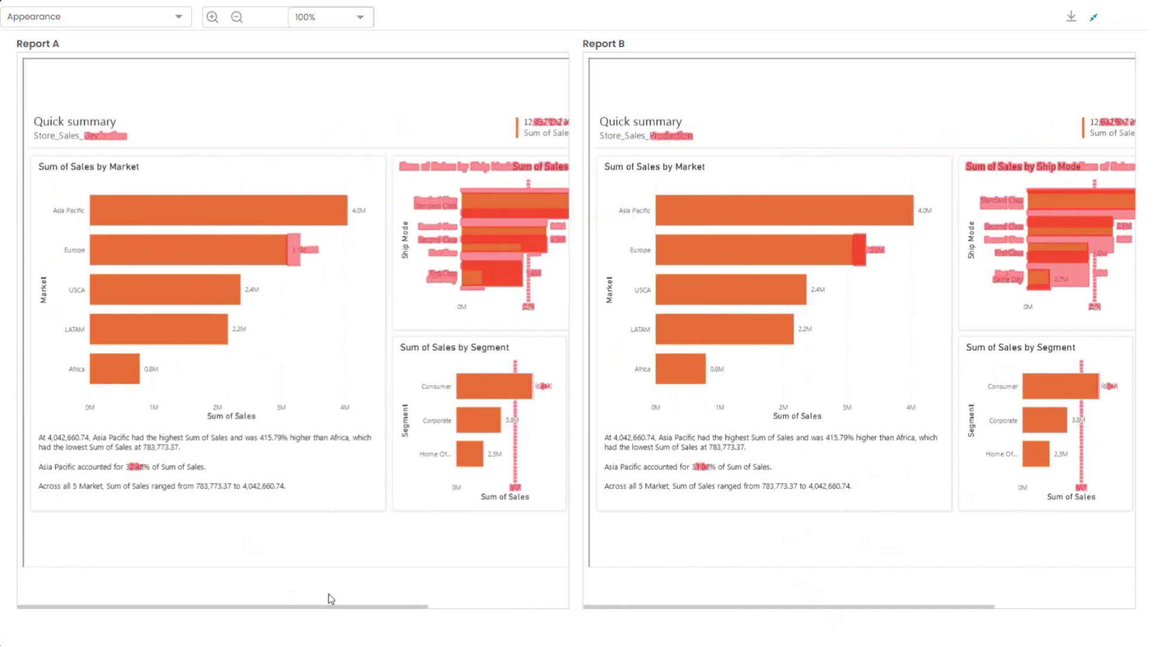
pyautogui.click(1093, 23)
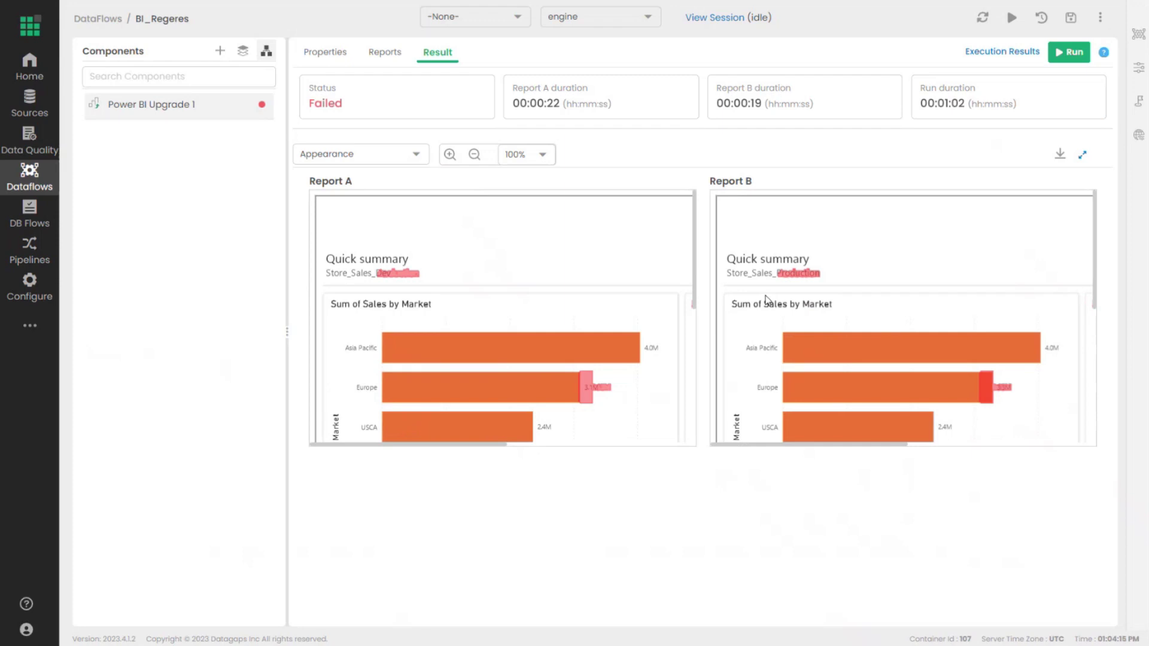
# Step: Add a Tableau Upgrade component from BI Analytics to the dataflow diagram, keeping its suggested name and no dependency
pyautogui.click(266, 50)
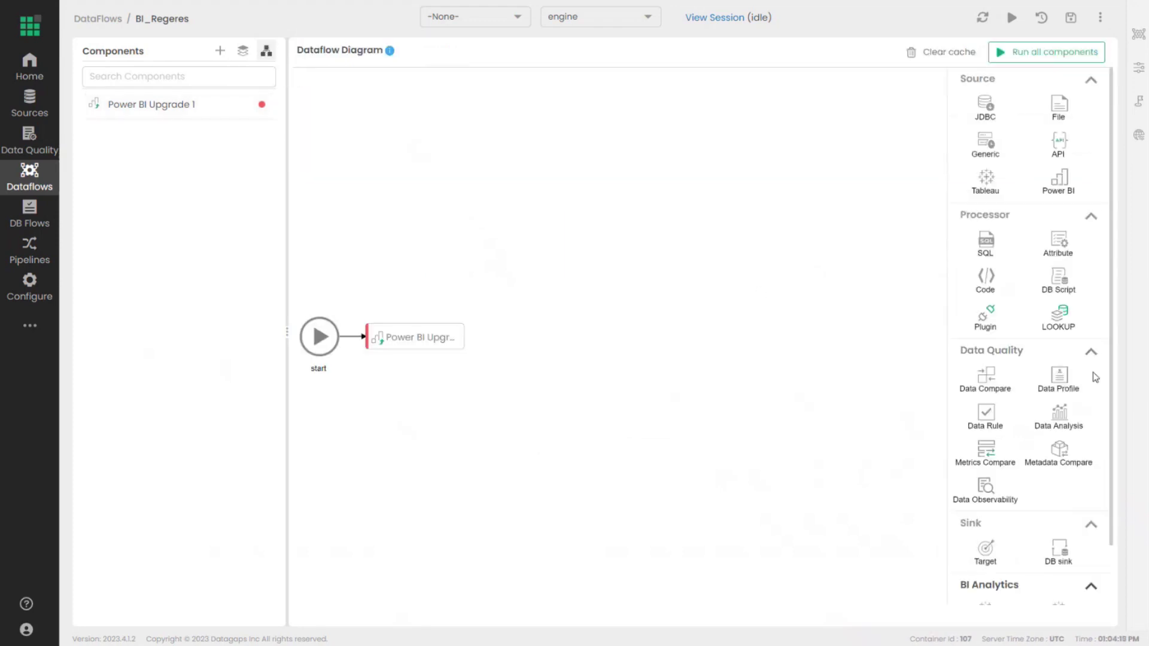
pyautogui.scroll(-1, 1090, 377)
pyautogui.moveTo(1051, 553); pyautogui.dragTo(450, 400)
pyautogui.click(676, 352)
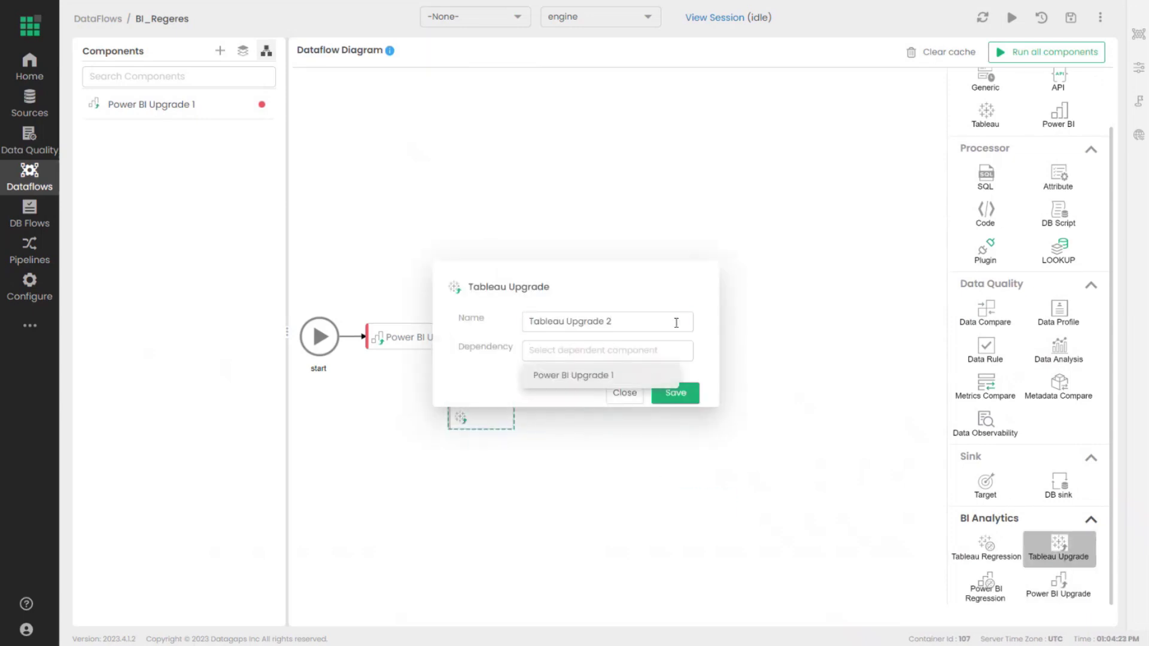
pyautogui.click(659, 310)
pyautogui.click(676, 393)
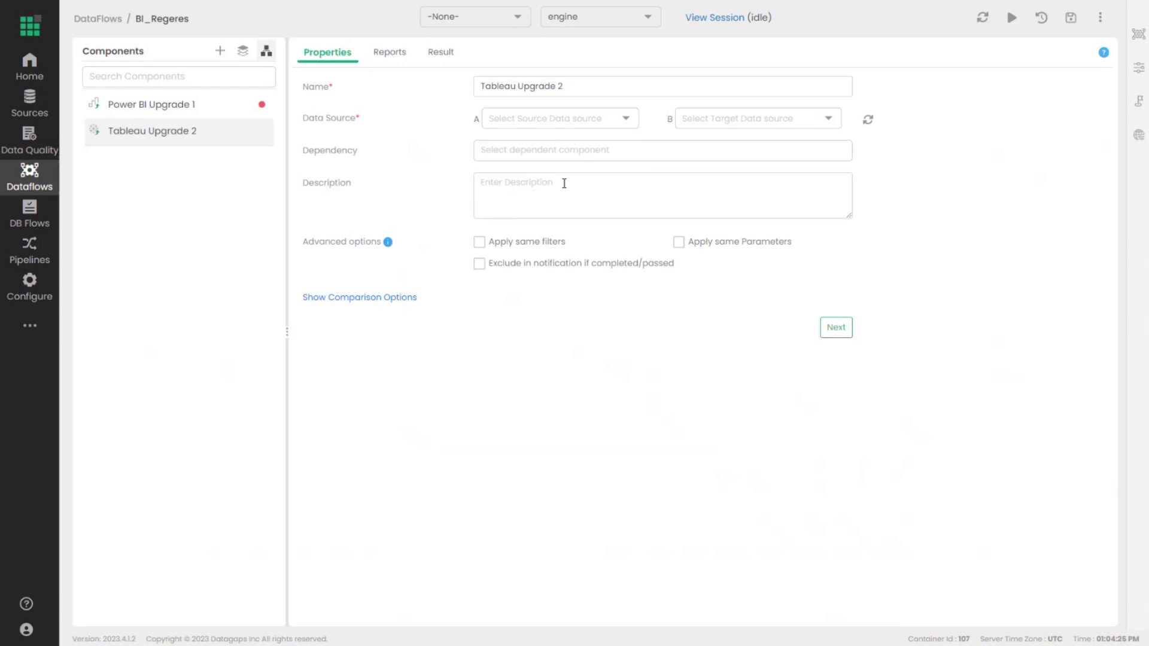
# Step: Set both data source A and data source B of the Tableau Upgrade component to Tableau
pyautogui.click(544, 128)
pyautogui.click(516, 167)
pyautogui.click(695, 120)
pyautogui.click(699, 167)
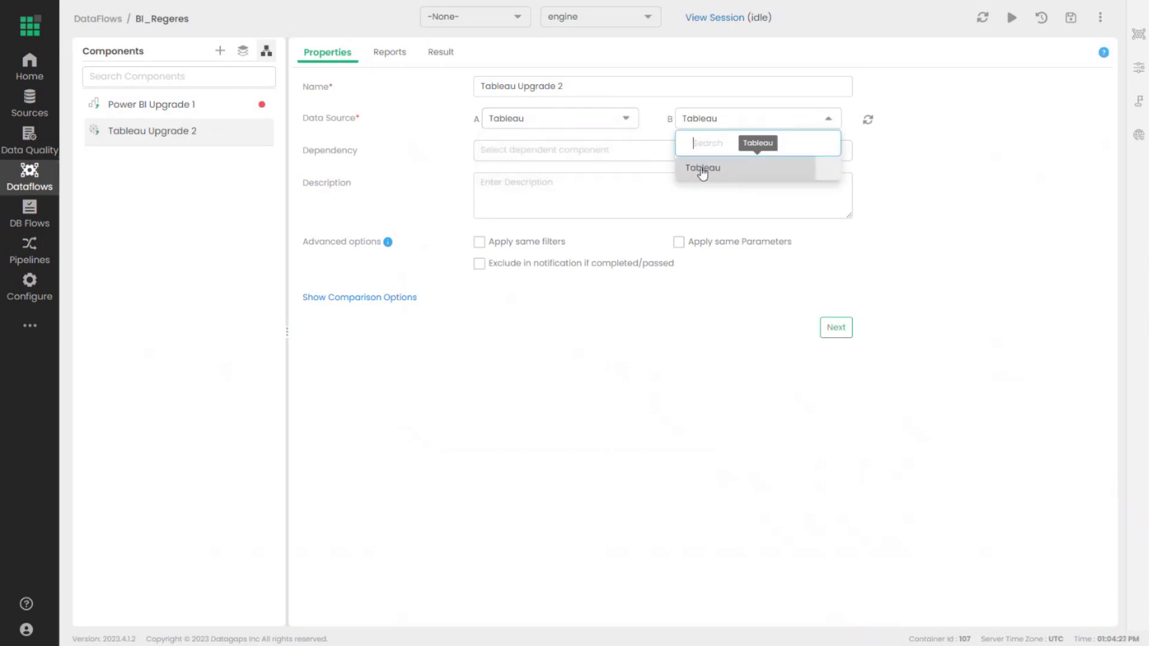
# Step: Set the Tableau comparison's opacity to 0.5 and continue to choosing its reports
pyautogui.click(396, 298)
pyautogui.click(516, 389)
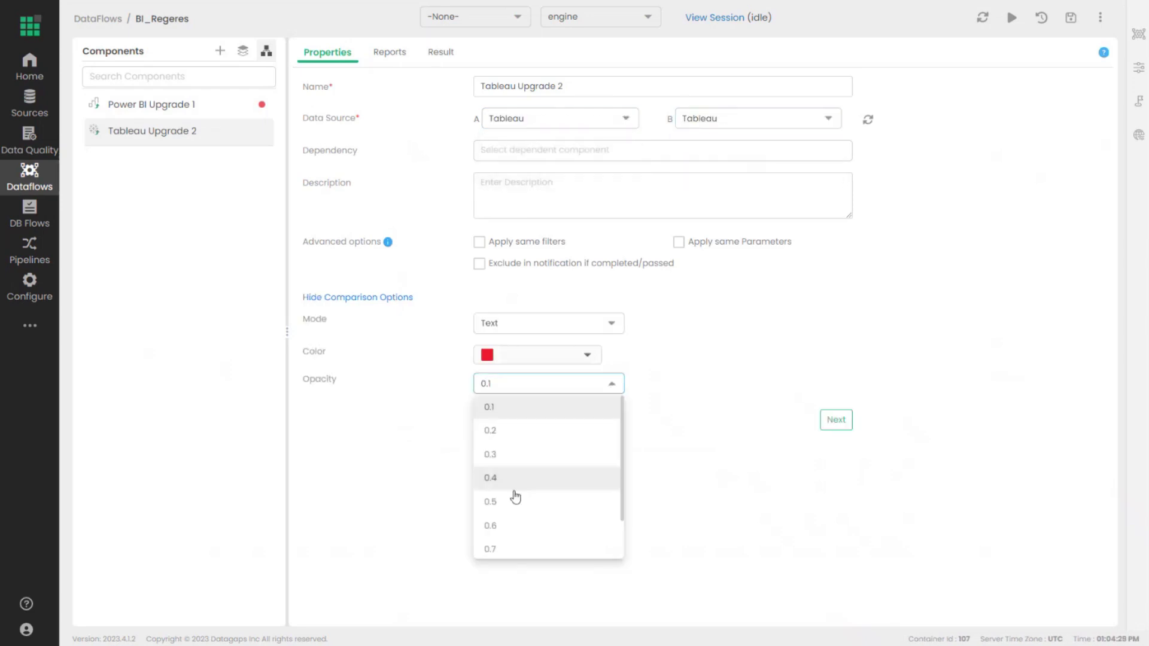
pyautogui.click(579, 498)
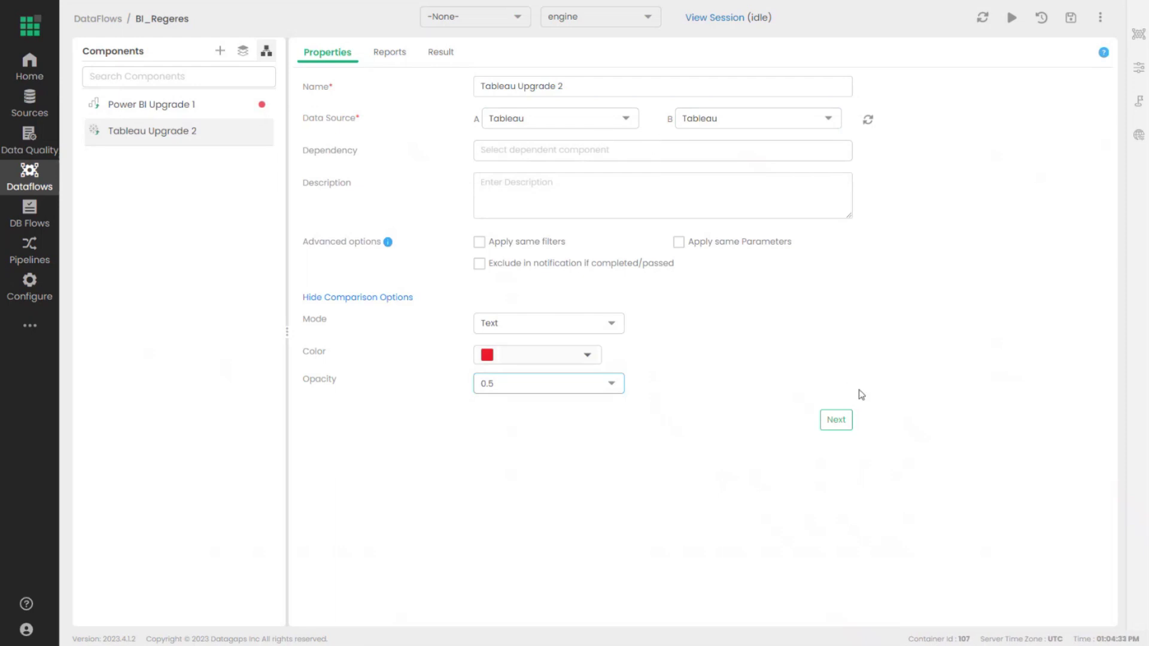
pyautogui.click(843, 419)
# Step: Add Dashboard 1 of the SuperStoreDev workbook from the Sandbox project as Report A and look through the loaded dashboard
pyautogui.click(602, 305)
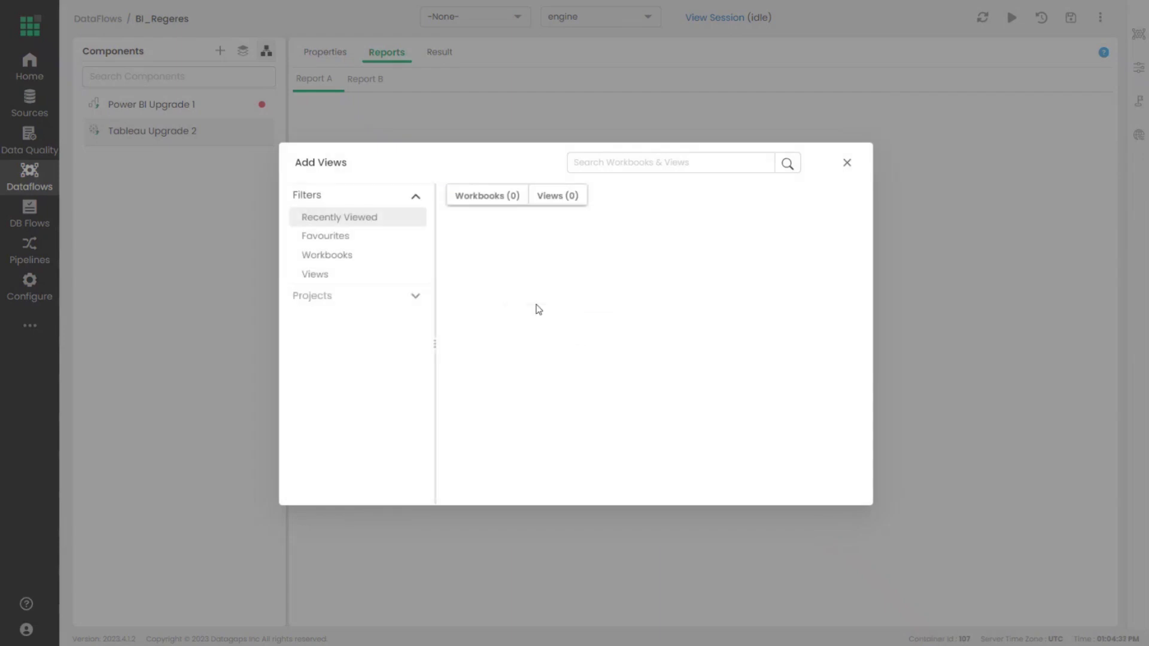
pyautogui.click(392, 301)
pyautogui.click(358, 271)
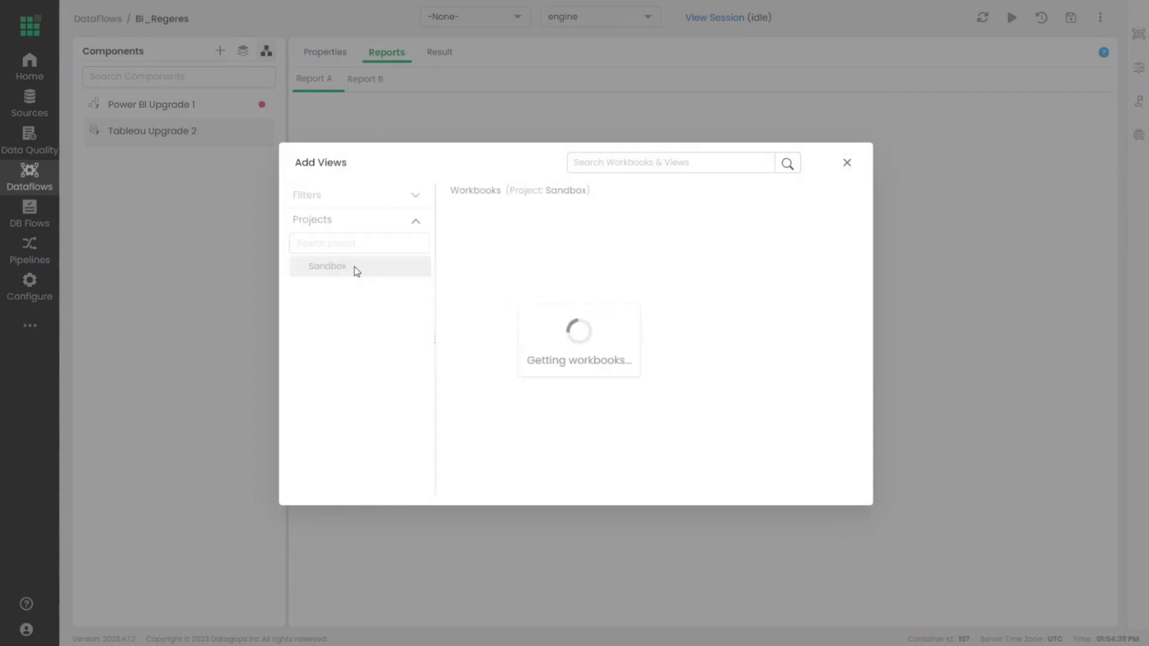
pyautogui.click(661, 288)
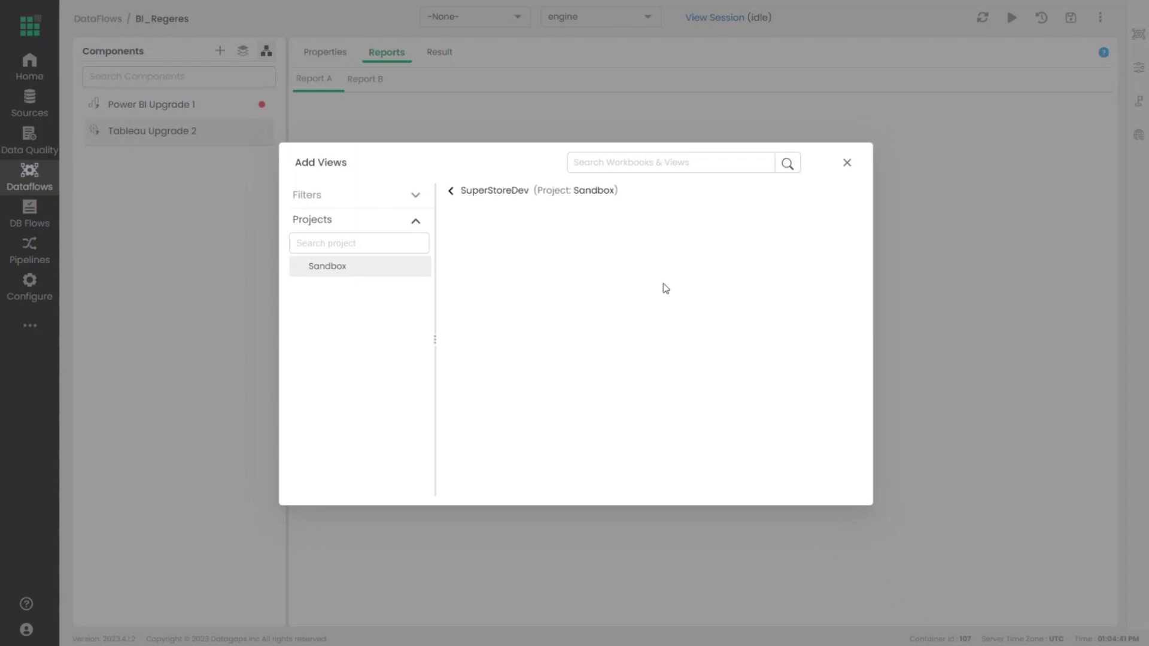
pyautogui.click(512, 219)
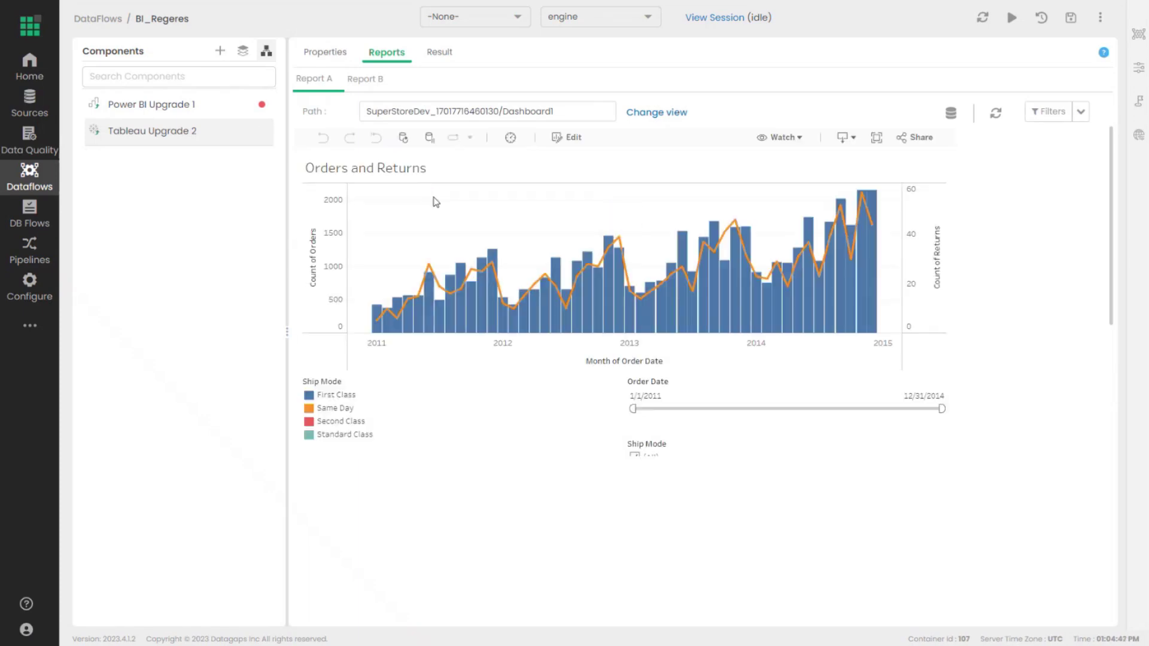
pyautogui.scroll(-4, 473, 252)
pyautogui.scroll(3, 509, 302)
pyautogui.scroll(1, 511, 306)
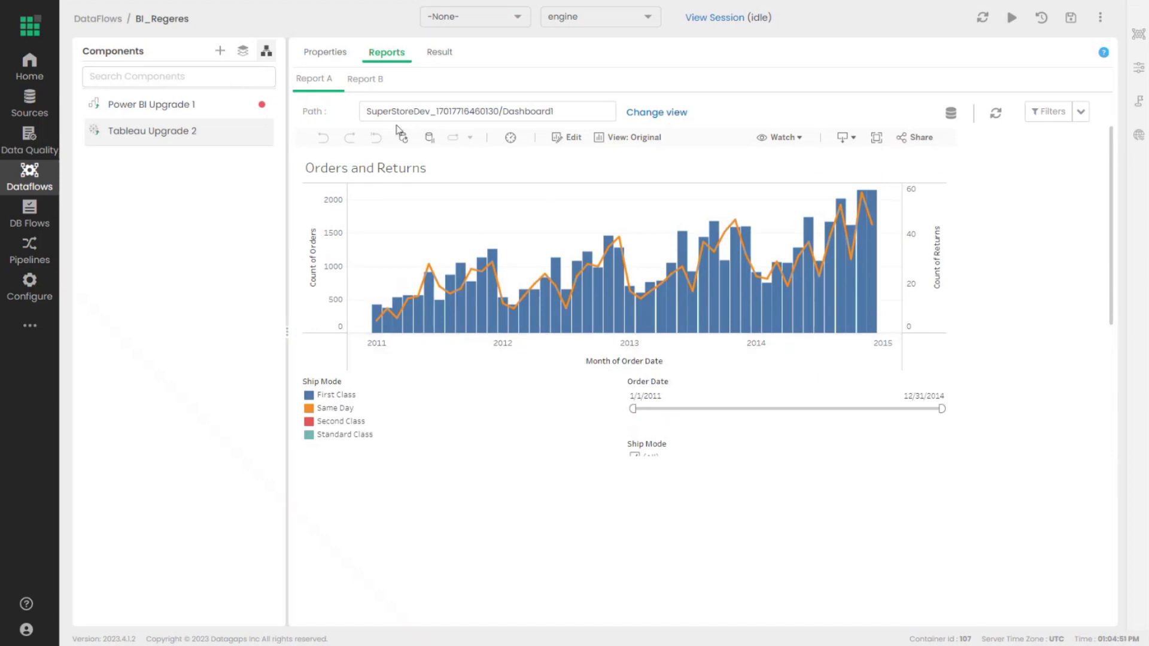
# Step: Add Dashboard 1 of the SuperStoreProd workbook from the Sandbox project as Report B
pyautogui.click(362, 84)
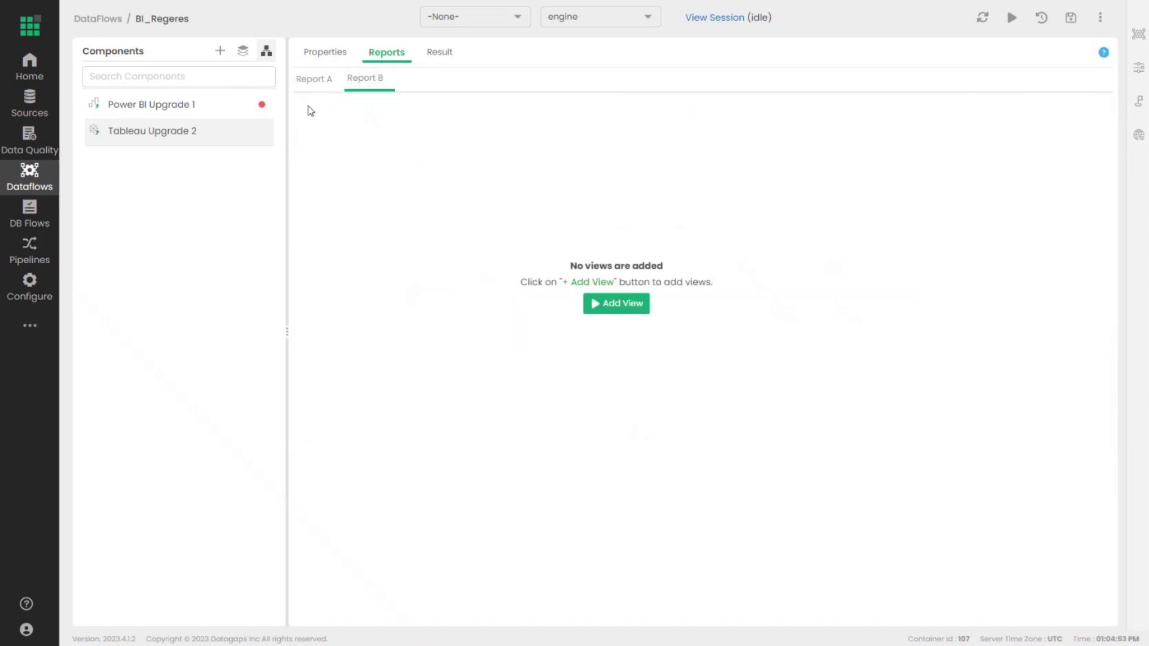
pyautogui.click(320, 84)
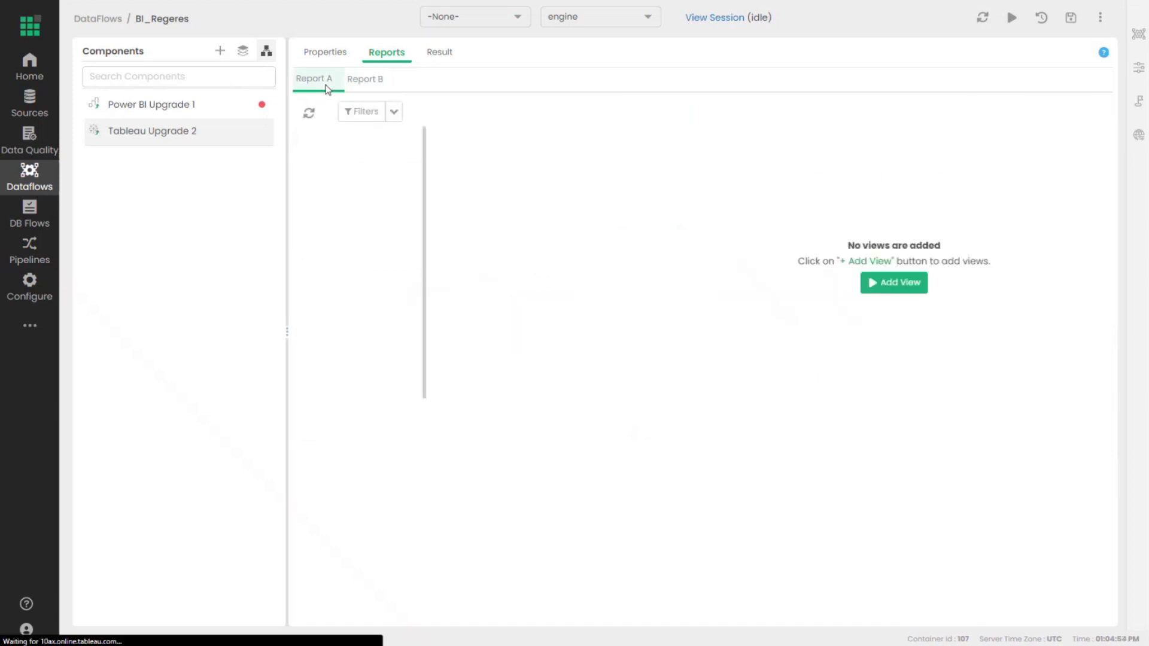
pyautogui.click(370, 82)
pyautogui.click(606, 304)
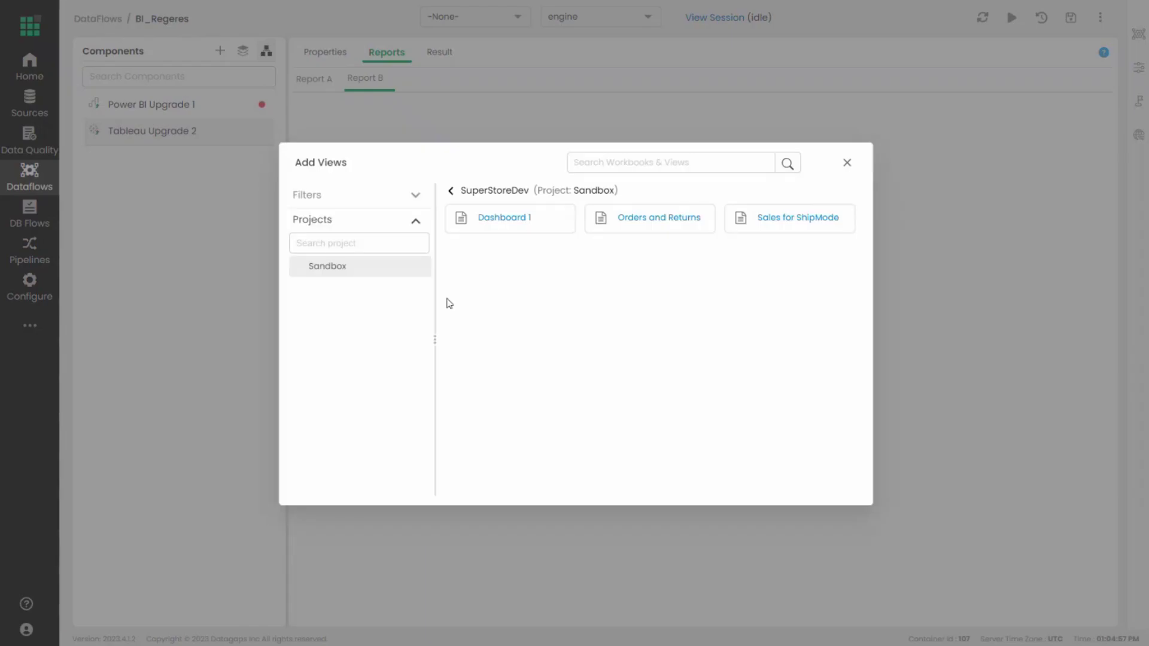
pyautogui.click(451, 192)
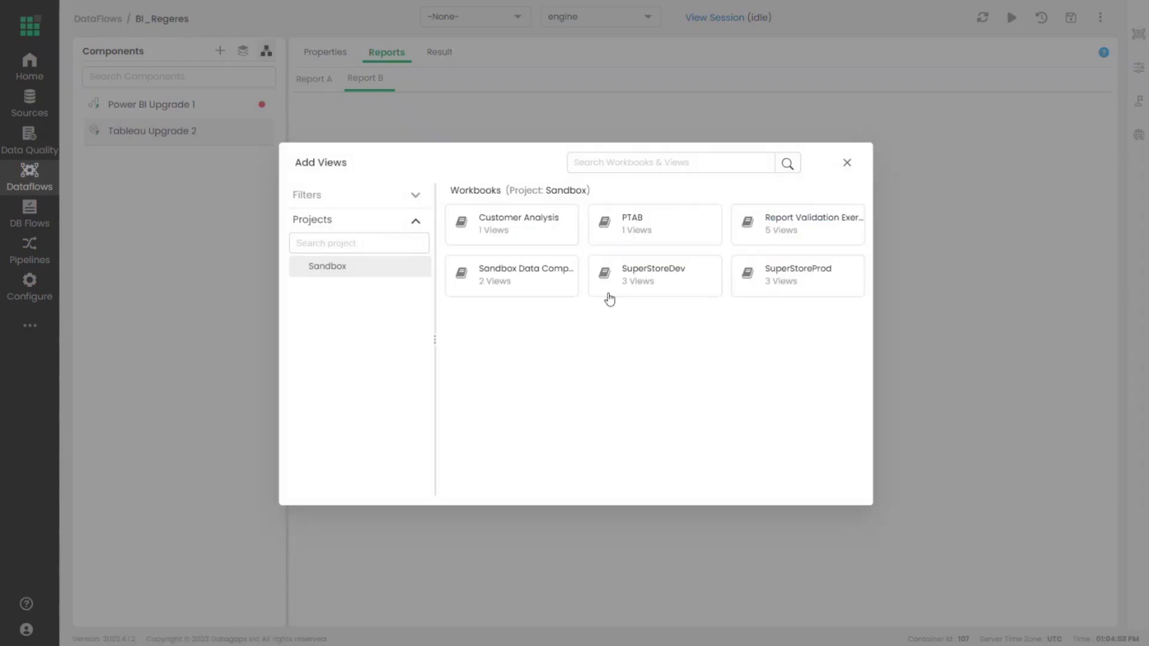
pyautogui.click(773, 276)
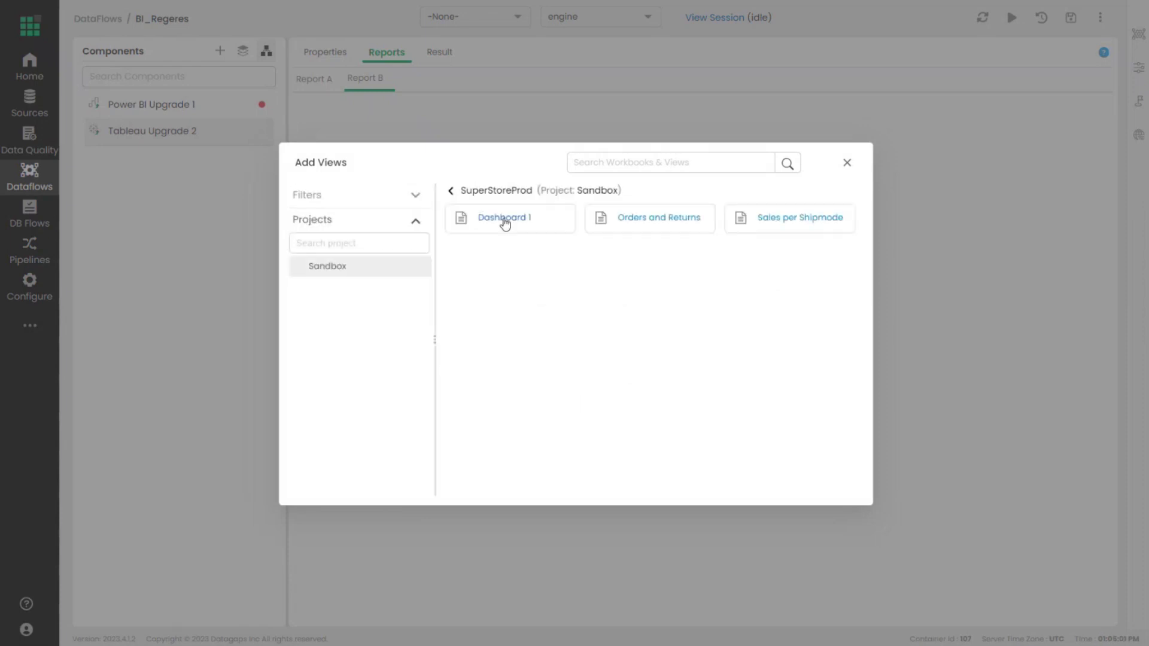
pyautogui.click(503, 223)
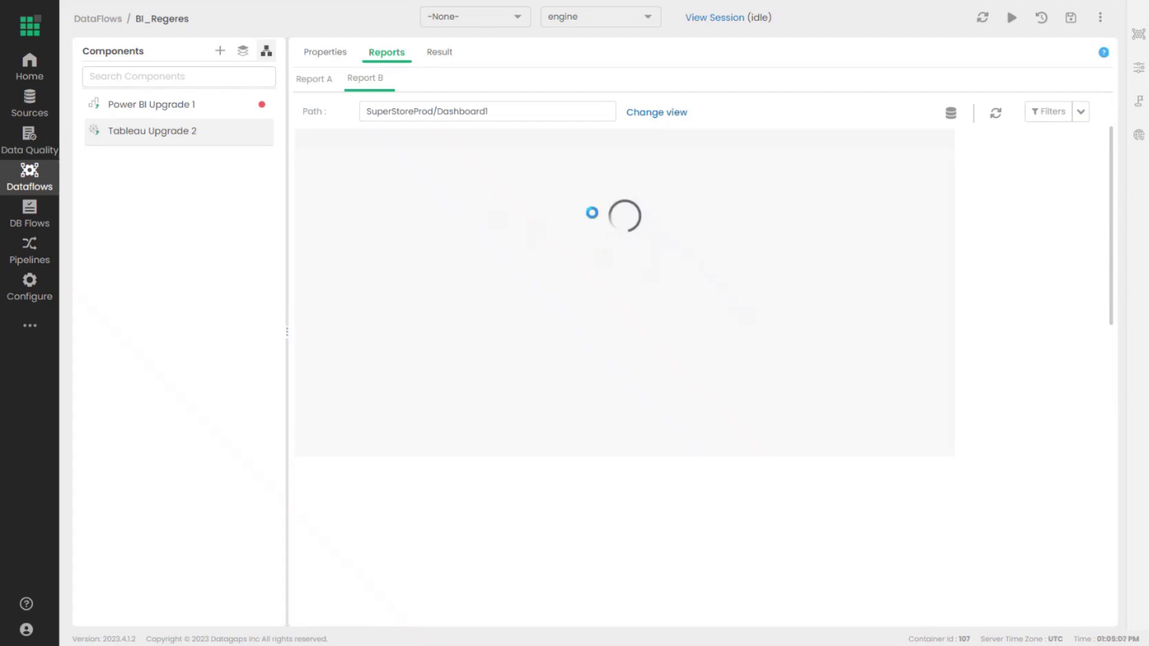
# Step: Check Report B's filter options and the dataflow's limit_rows parameter, and refresh the report view
pyautogui.click(1078, 119)
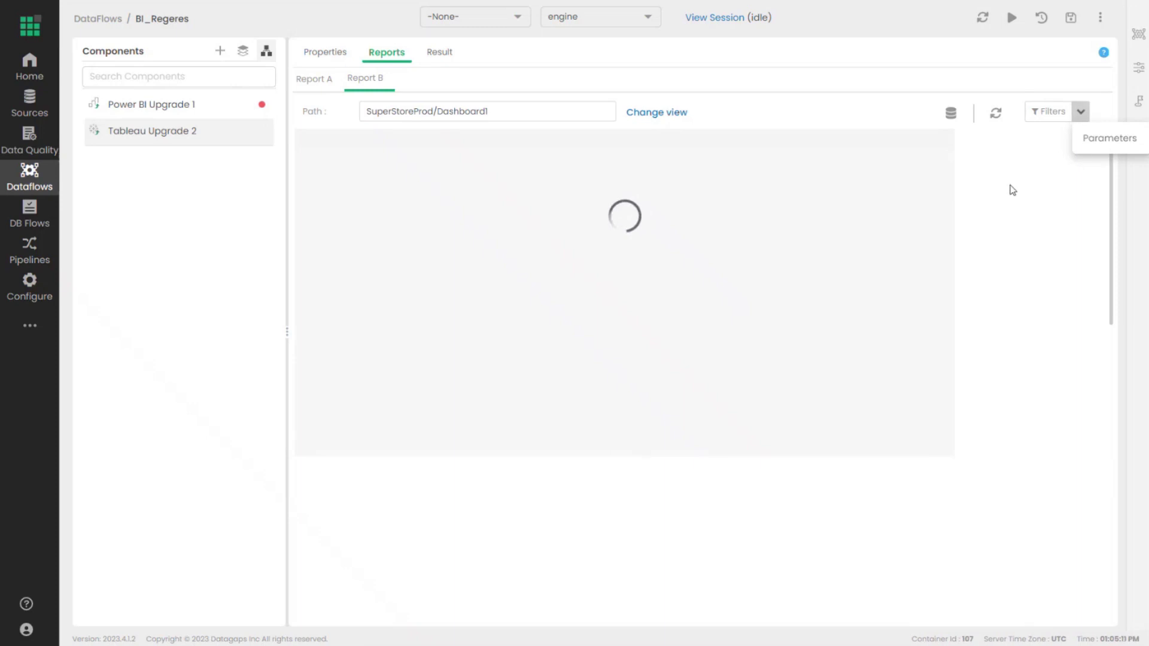
pyautogui.click(1021, 86)
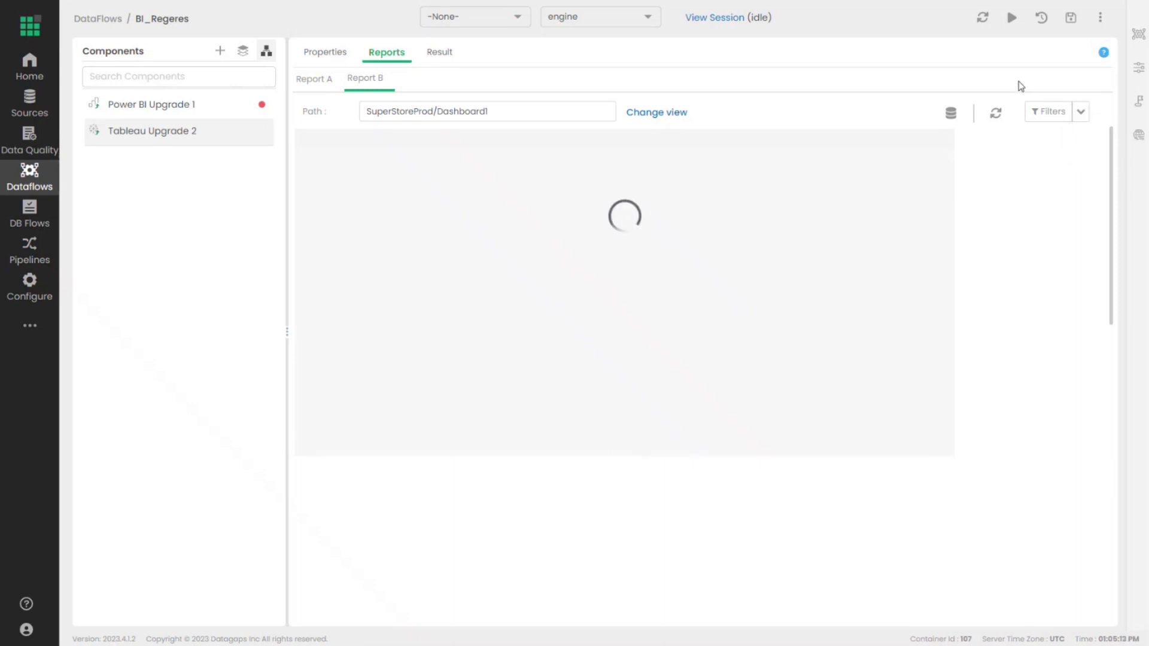
pyautogui.click(1140, 68)
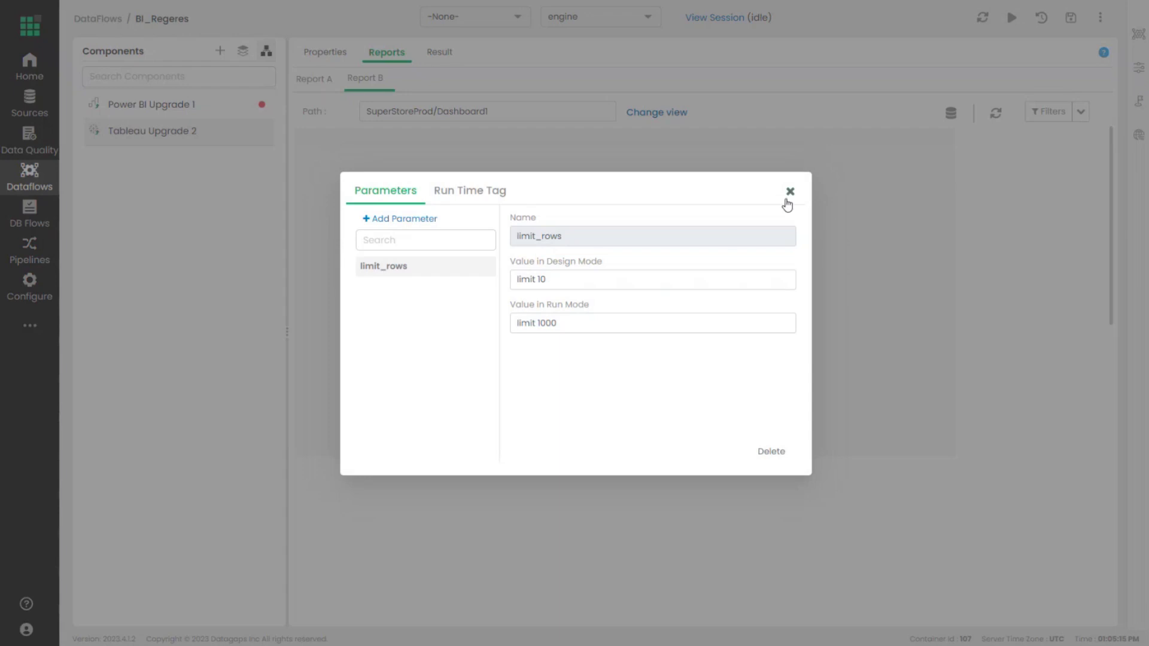
pyautogui.click(790, 192)
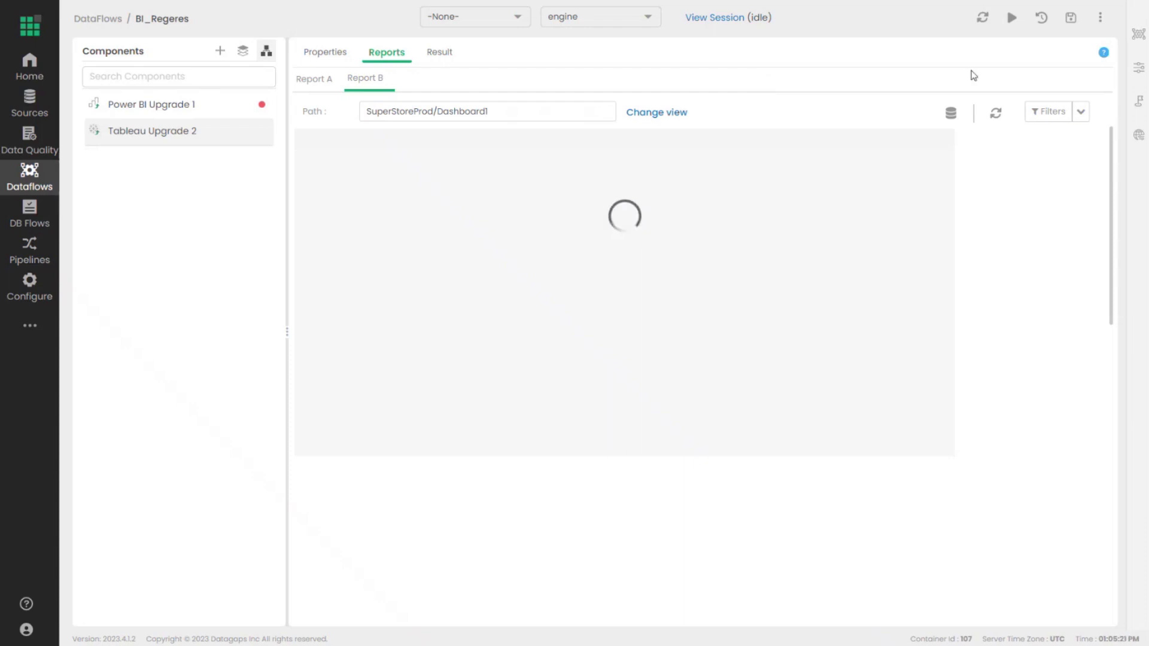
pyautogui.click(1137, 69)
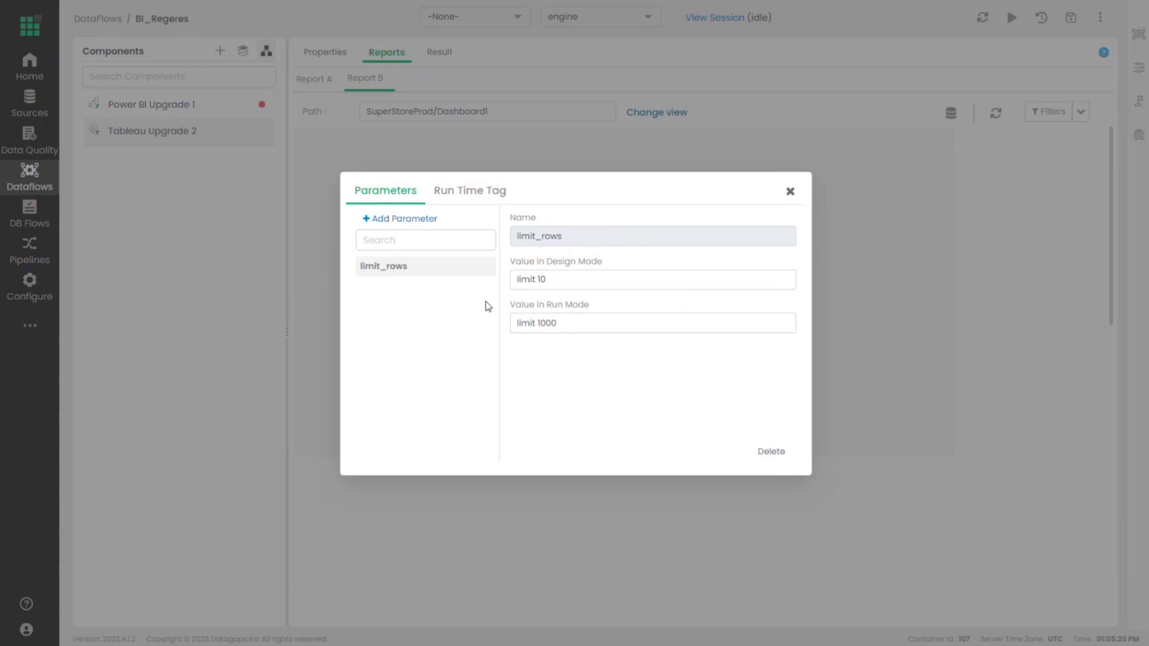
pyautogui.click(789, 194)
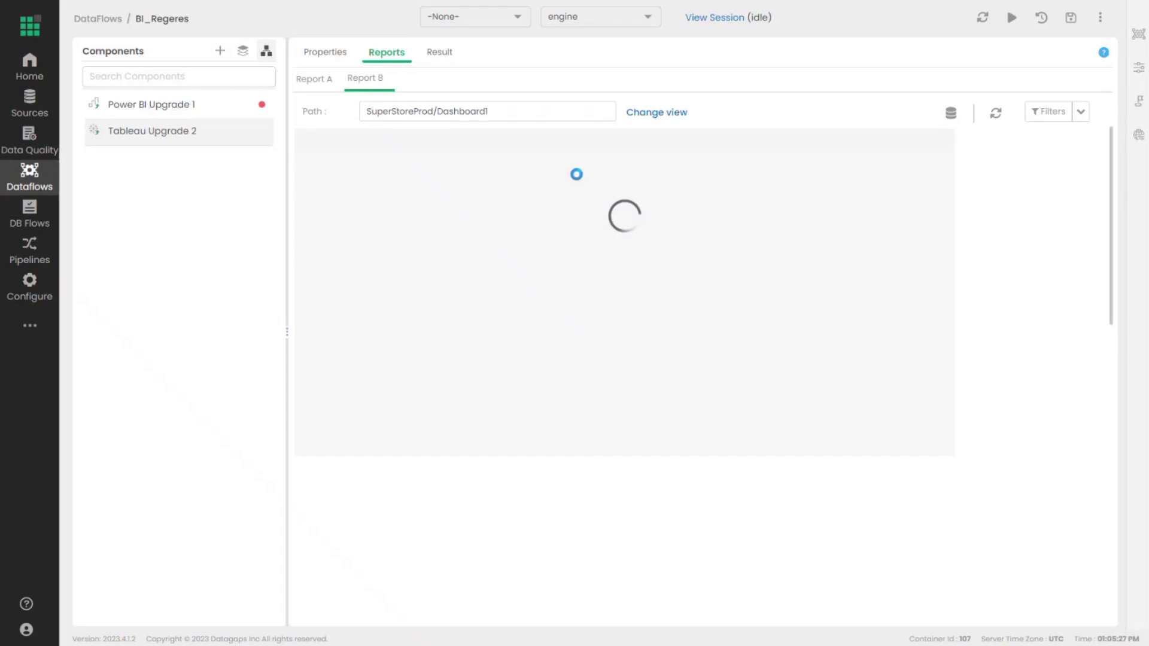
pyautogui.click(1079, 120)
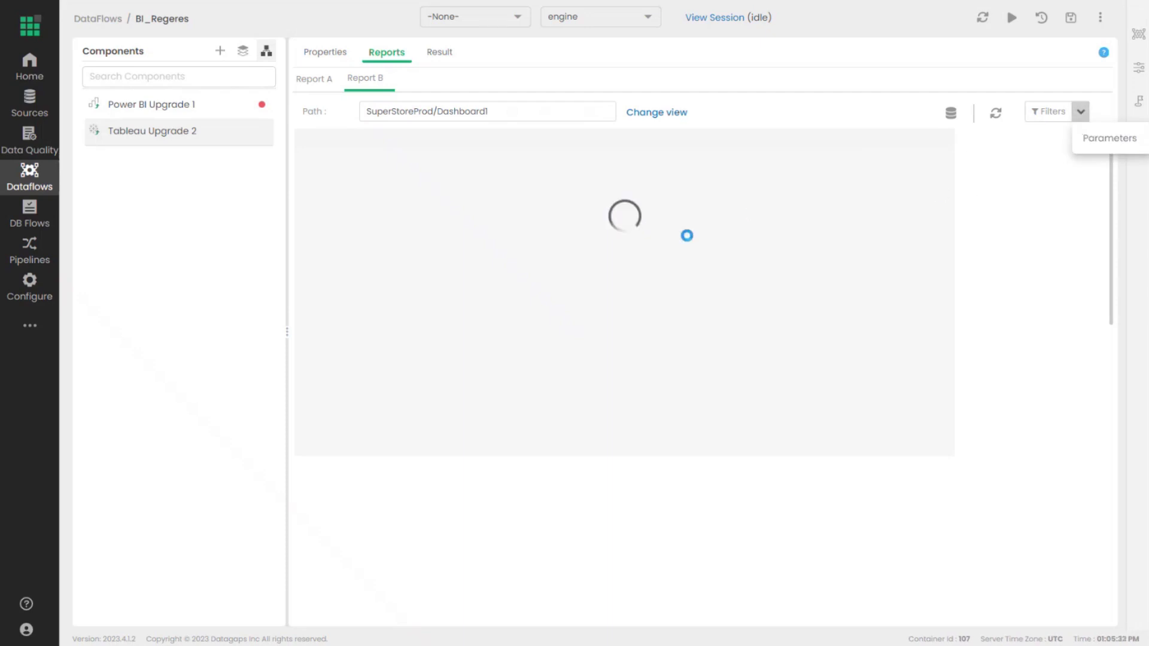
pyautogui.click(996, 120)
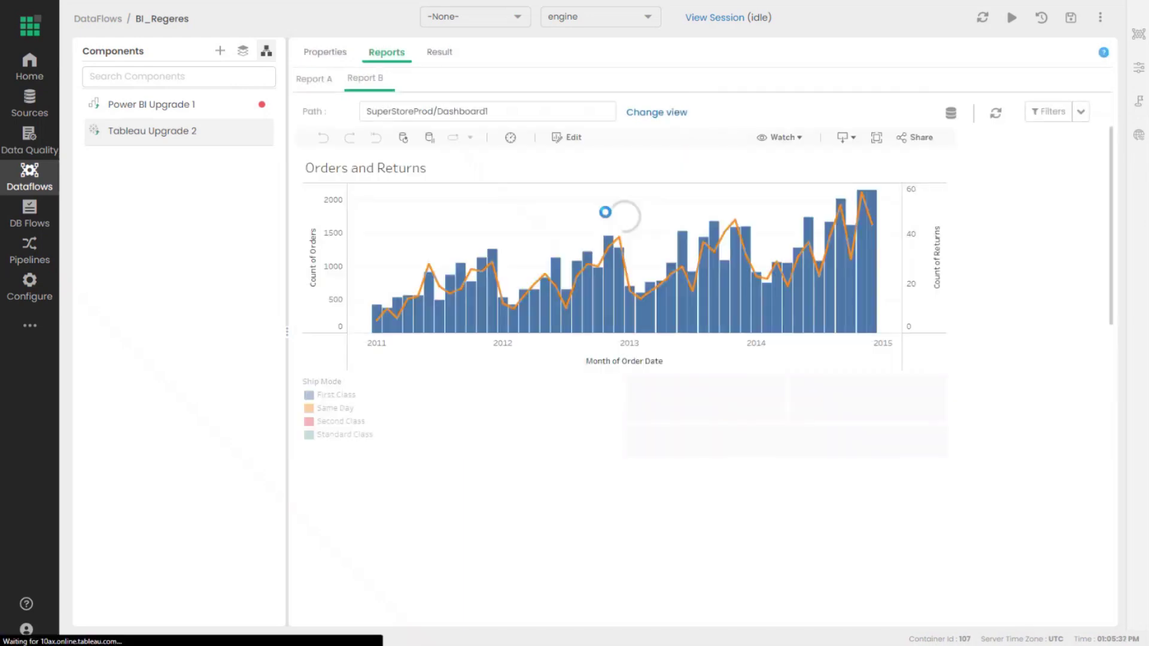
# Step: Narrow Report B's Order Date range to 2/11/2011 through 9/13/2014 and check which filters are available
pyautogui.scroll(-3, 757, 281)
pyautogui.scroll(3, 462, 185)
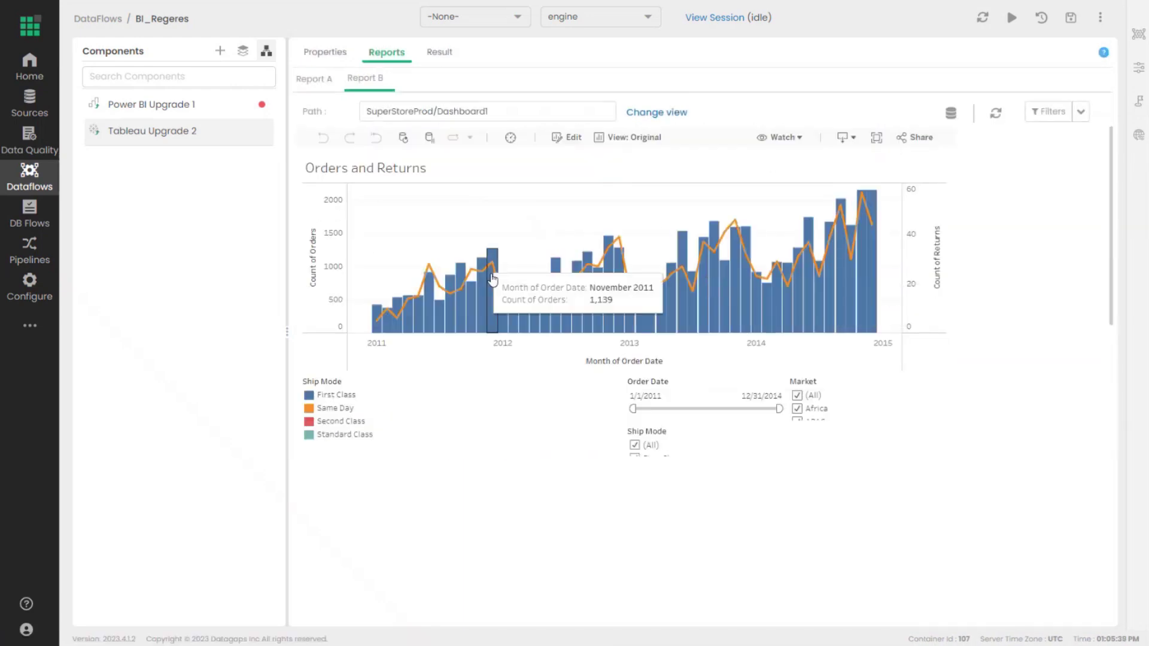
pyautogui.scroll(-2, 599, 288)
pyautogui.moveTo(632, 292); pyautogui.dragTo(637, 292)
pyautogui.click(1053, 112)
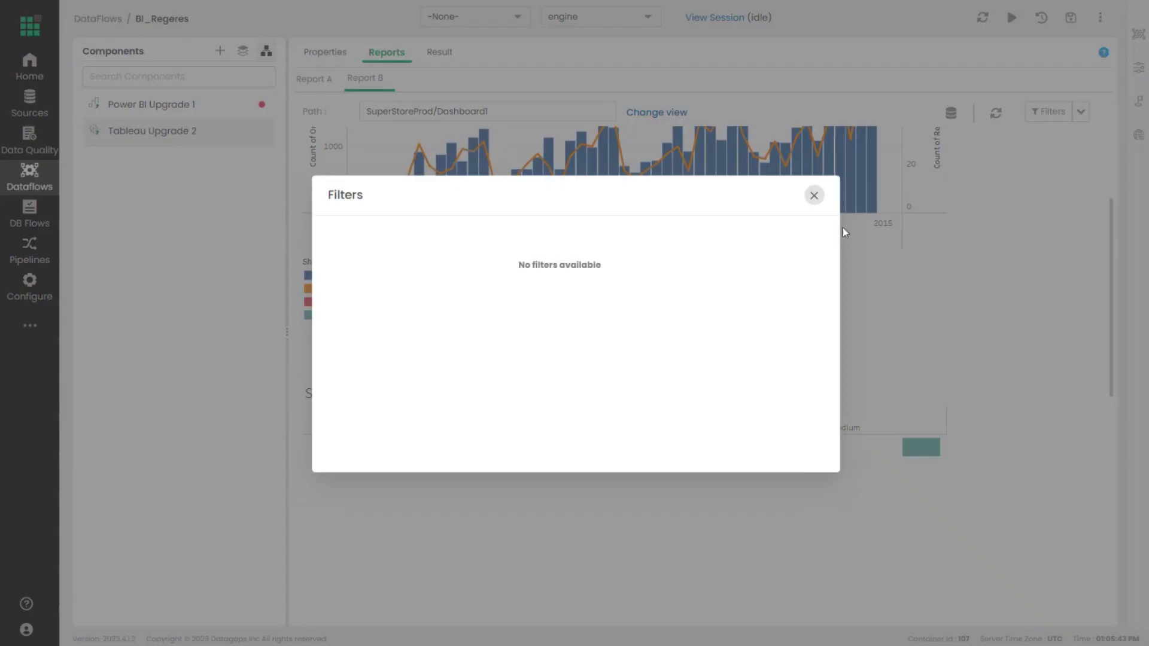
pyautogui.click(814, 192)
pyautogui.moveTo(779, 289); pyautogui.dragTo(768, 289)
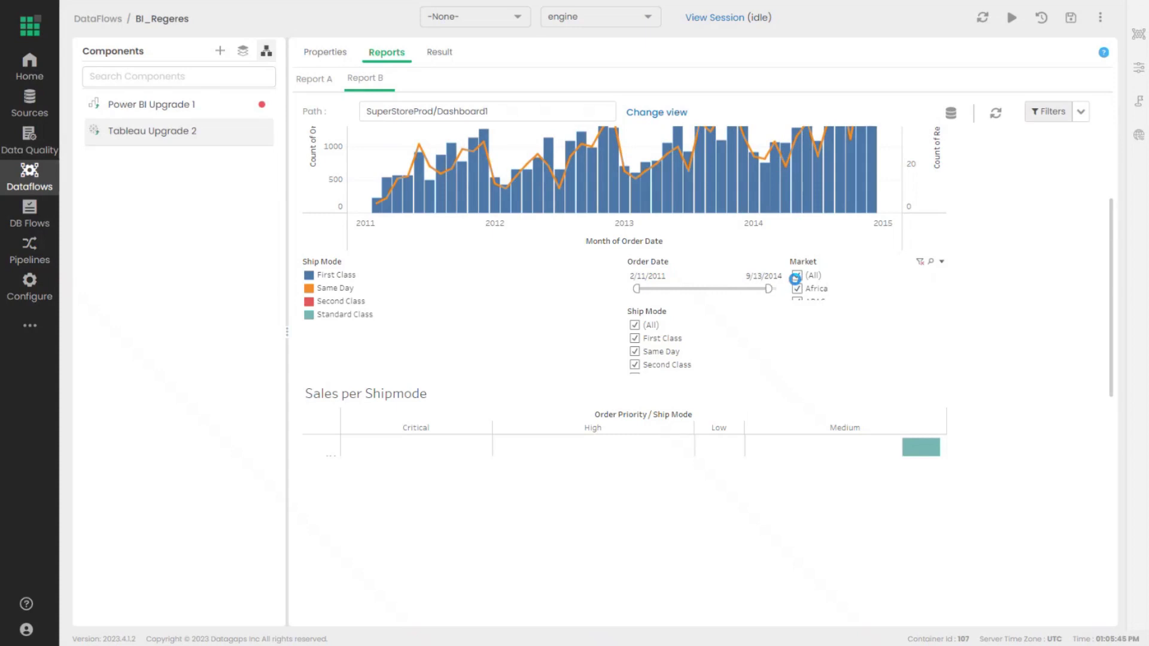
# Step: Exclude First Class and Same Day from Report B's Ship Mode filter and inspect the Order Date filter values
pyautogui.click(636, 338)
pyautogui.click(636, 352)
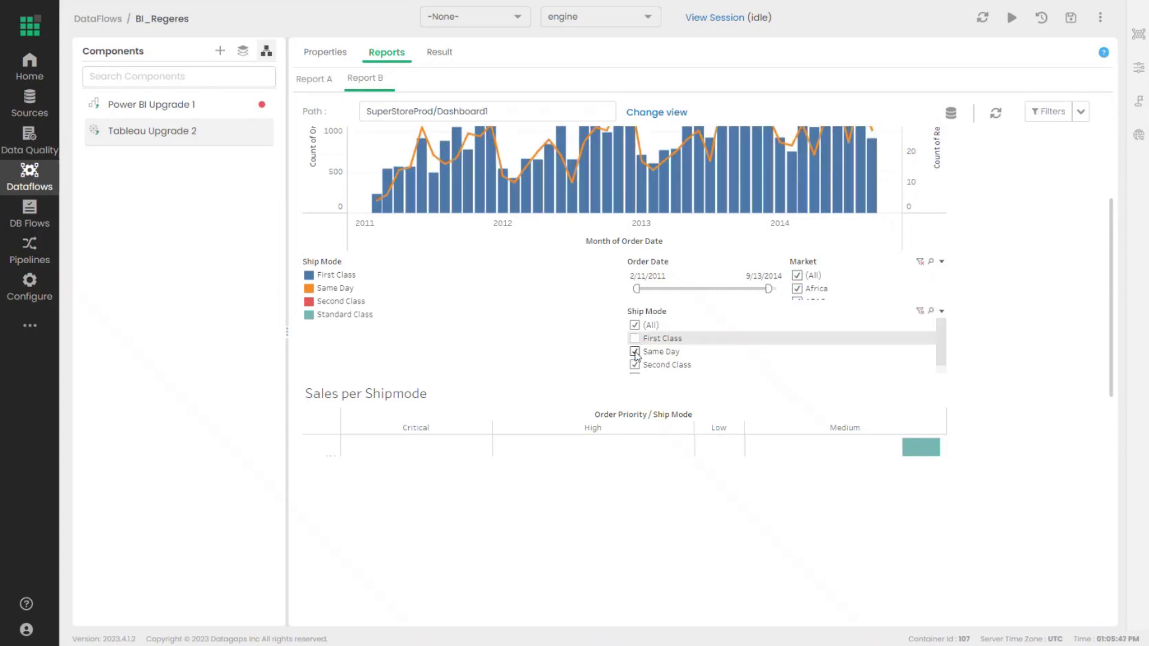
pyautogui.click(1054, 112)
pyautogui.moveTo(666, 281); pyautogui.dragTo(587, 274)
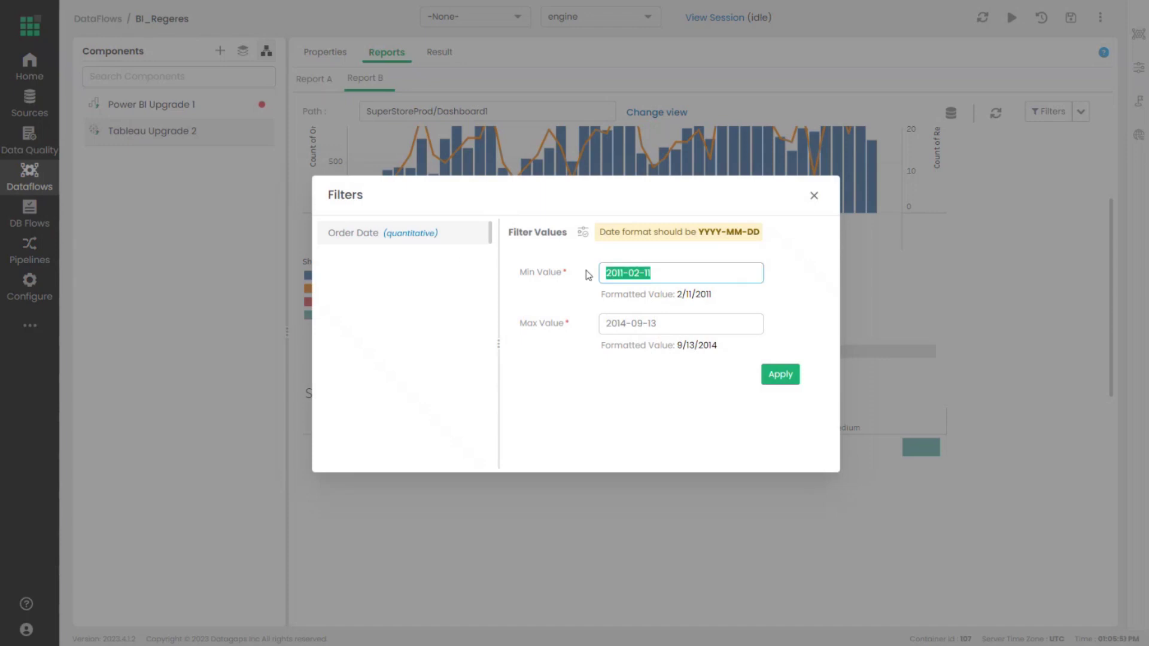
pyautogui.click(814, 196)
# Step: Restore all ship modes and reset Report B's Order Date range to 1/1/2011 through 12/31/2014
pyautogui.click(651, 326)
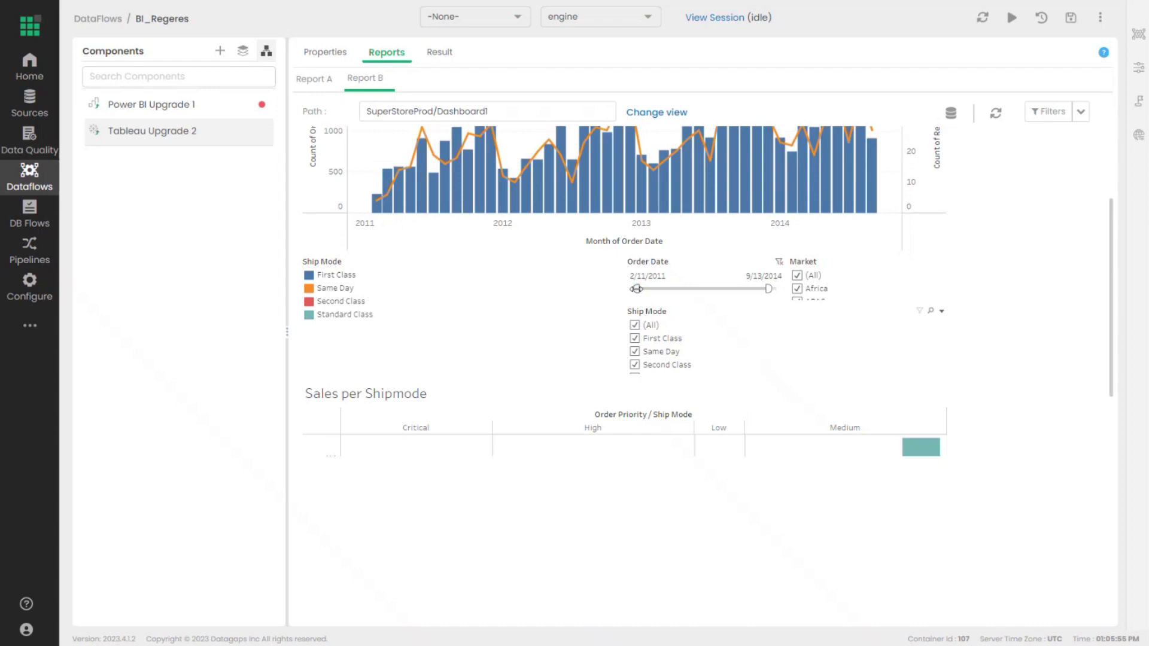
pyautogui.moveTo(637, 289); pyautogui.dragTo(632, 289)
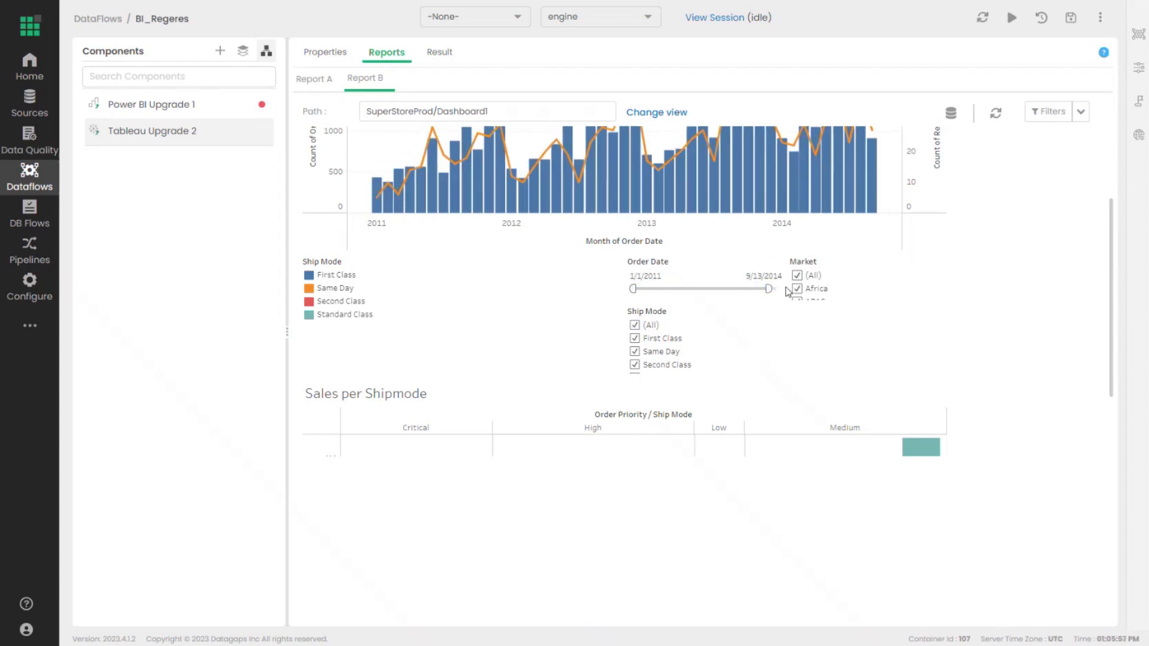
pyautogui.moveTo(769, 289); pyautogui.dragTo(795, 290)
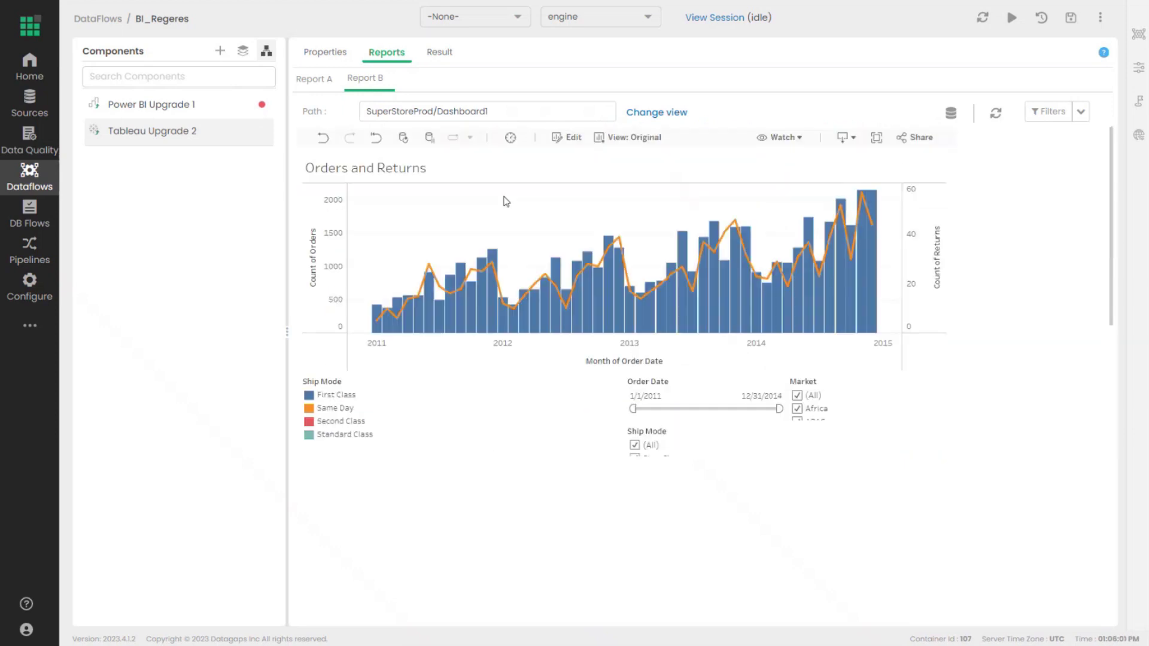
# Step: Run the Tableau Upgrade comparison and examine the text differences between Report A and Report B
pyautogui.click(439, 52)
pyautogui.click(668, 271)
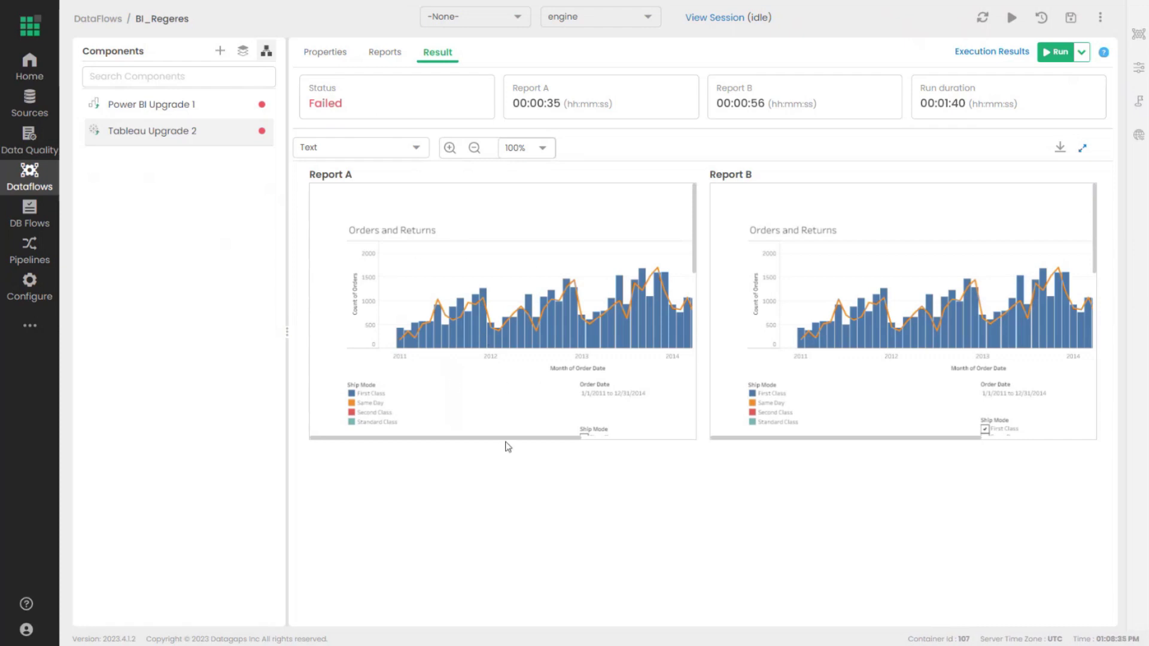
pyautogui.moveTo(508, 443); pyautogui.dragTo(566, 441)
pyautogui.scroll(-3, 544, 393)
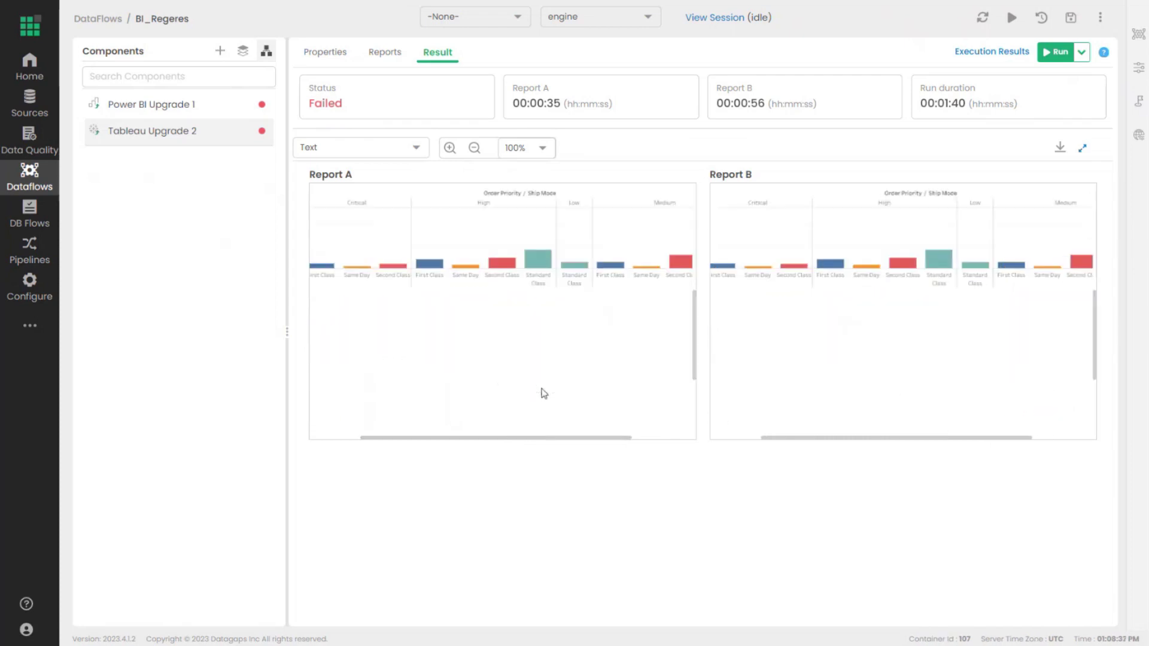
pyautogui.scroll(2, 544, 394)
pyautogui.scroll(1, 477, 328)
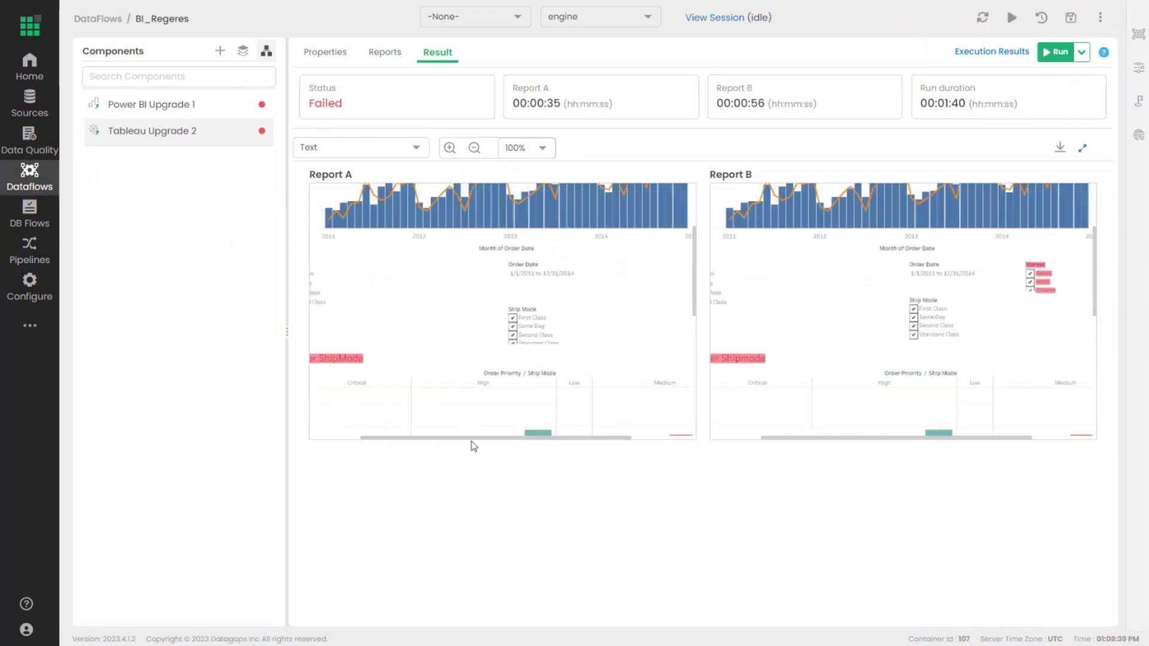
pyautogui.moveTo(511, 438); pyautogui.dragTo(472, 444)
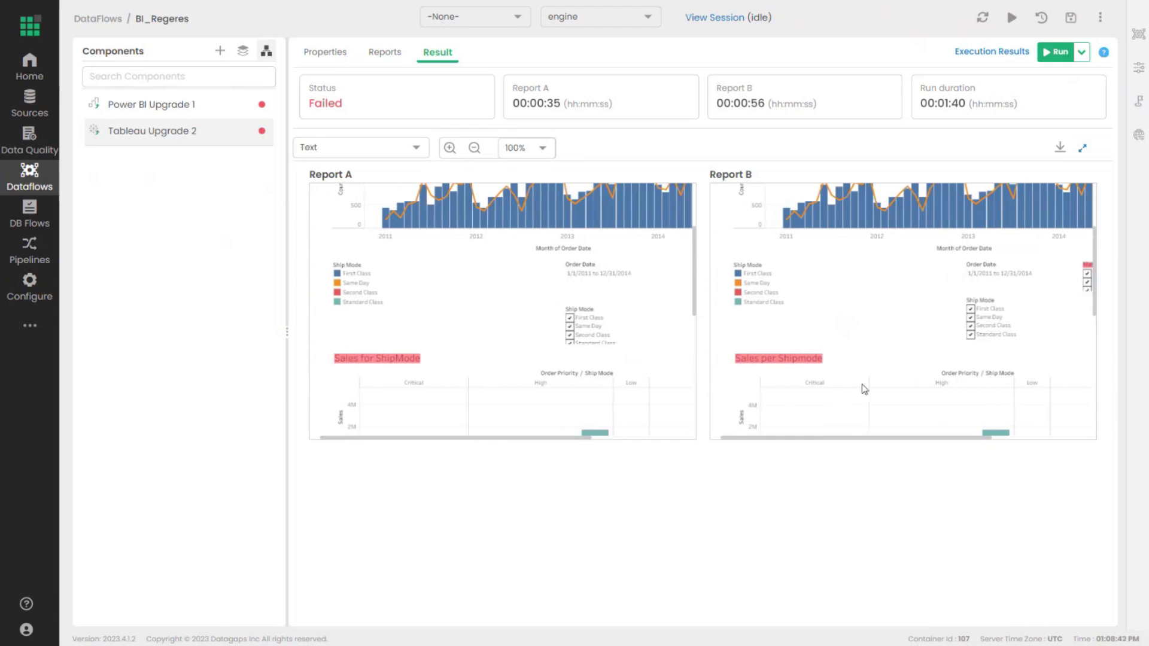
pyautogui.moveTo(570, 440); pyautogui.dragTo(539, 442)
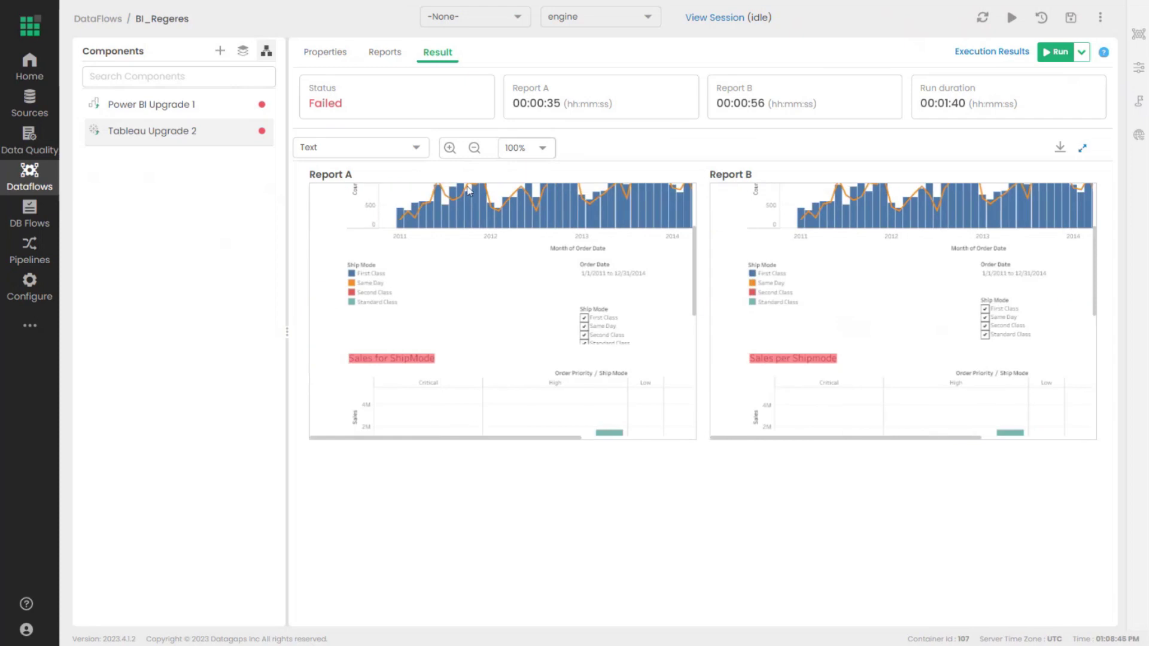
# Step: Switch the Tableau comparison result to Appearance and examine the differences between both reports in full-screen view
pyautogui.click(379, 156)
pyautogui.click(333, 197)
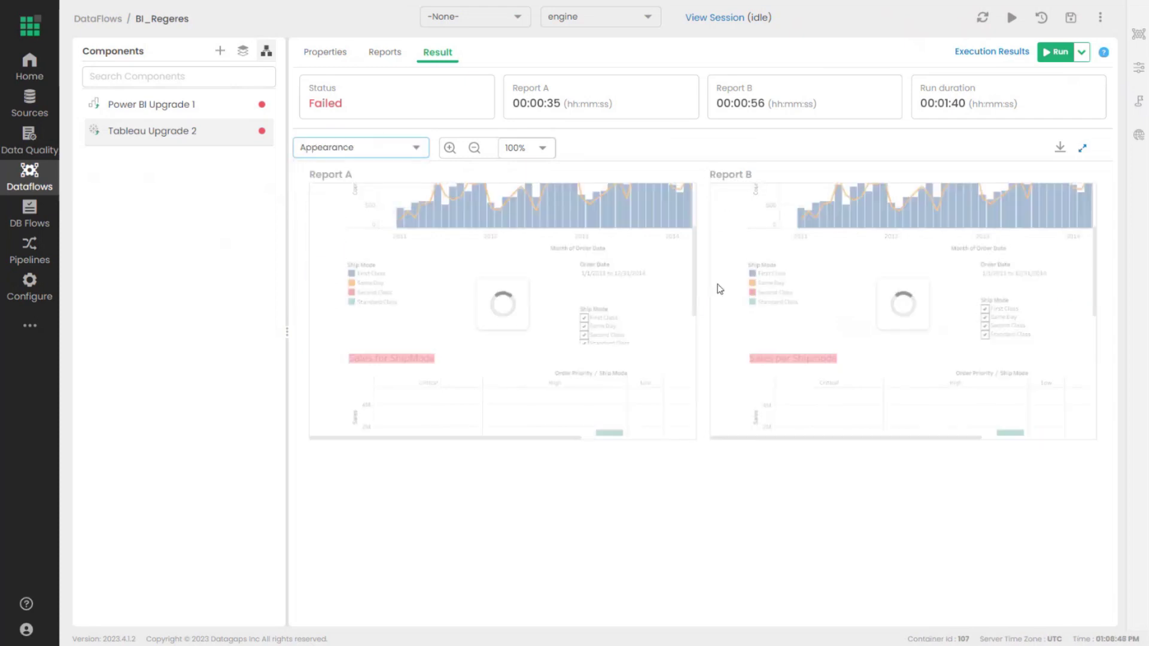
pyautogui.click(1082, 148)
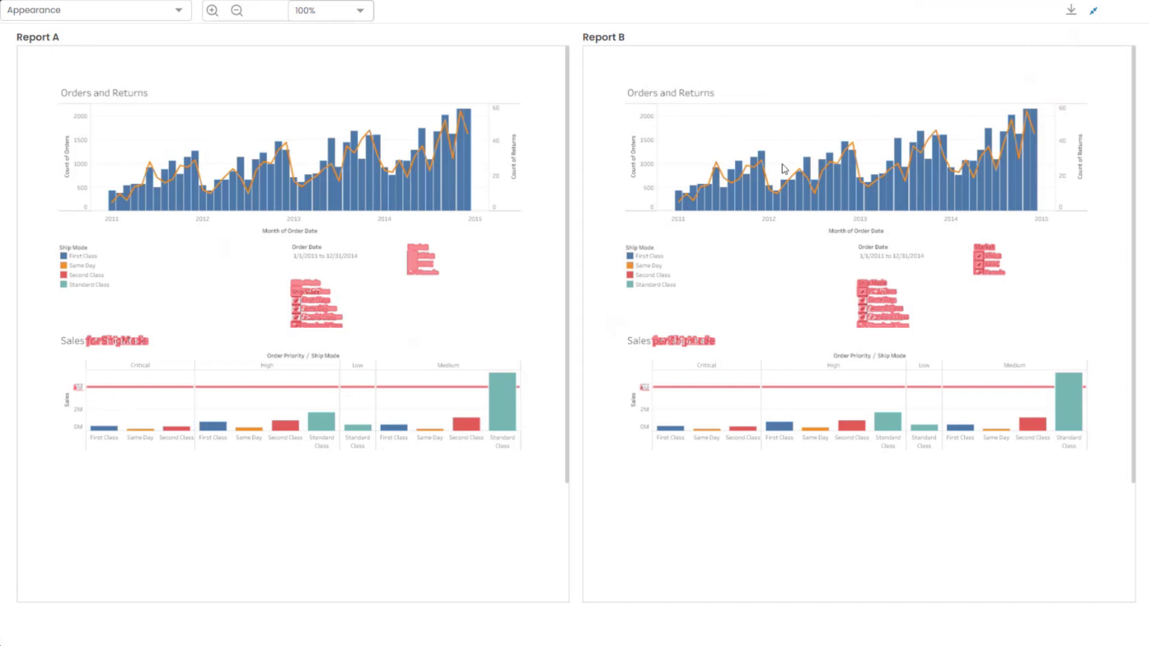
pyautogui.click(1093, 11)
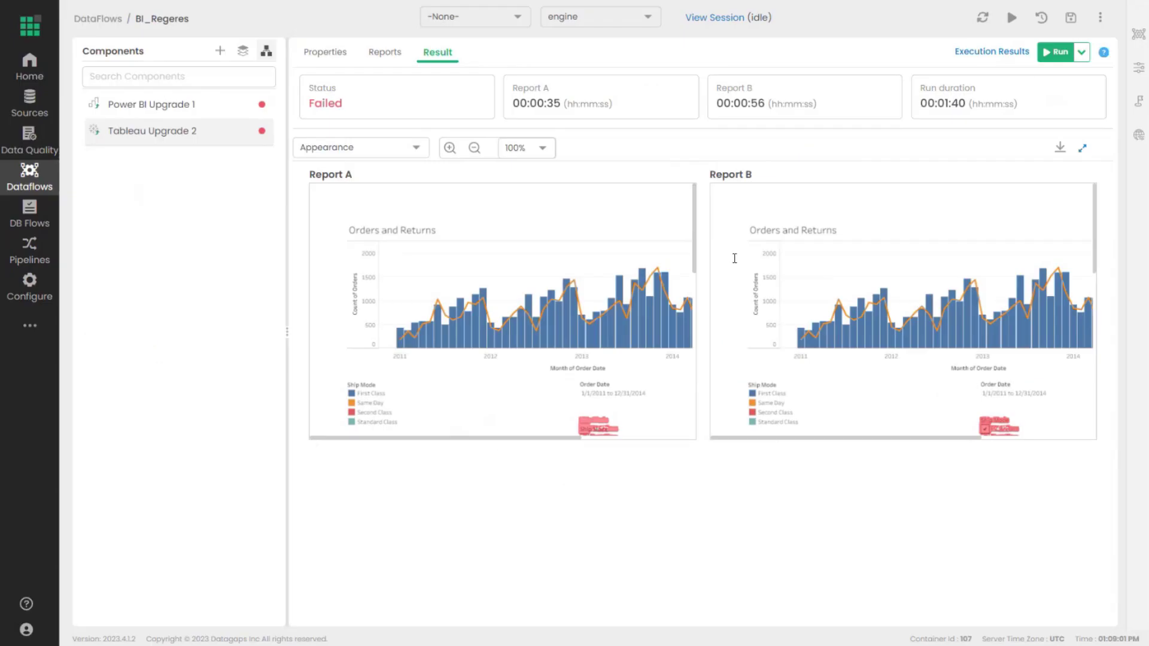
# Step: Return to the dataflow diagram and move Power BI Upgrade 1 and Tableau Upgrade 2 farther up and away from the start node
pyautogui.click(266, 51)
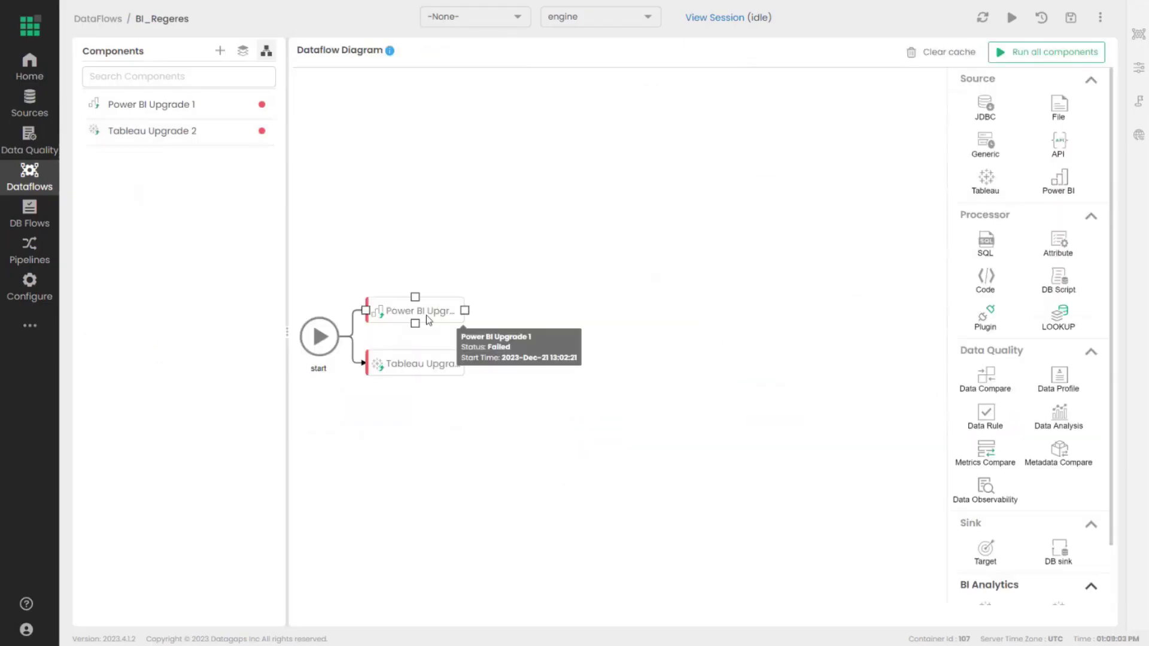
pyautogui.moveTo(428, 317); pyautogui.dragTo(502, 251)
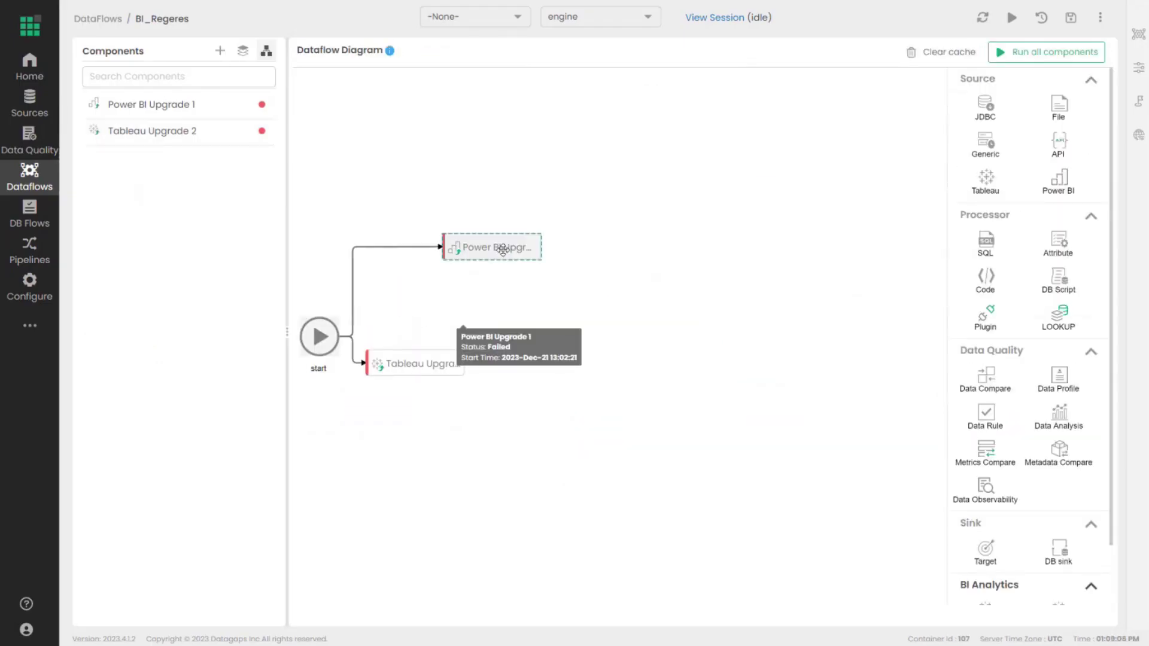
pyautogui.moveTo(444, 352); pyautogui.dragTo(520, 283)
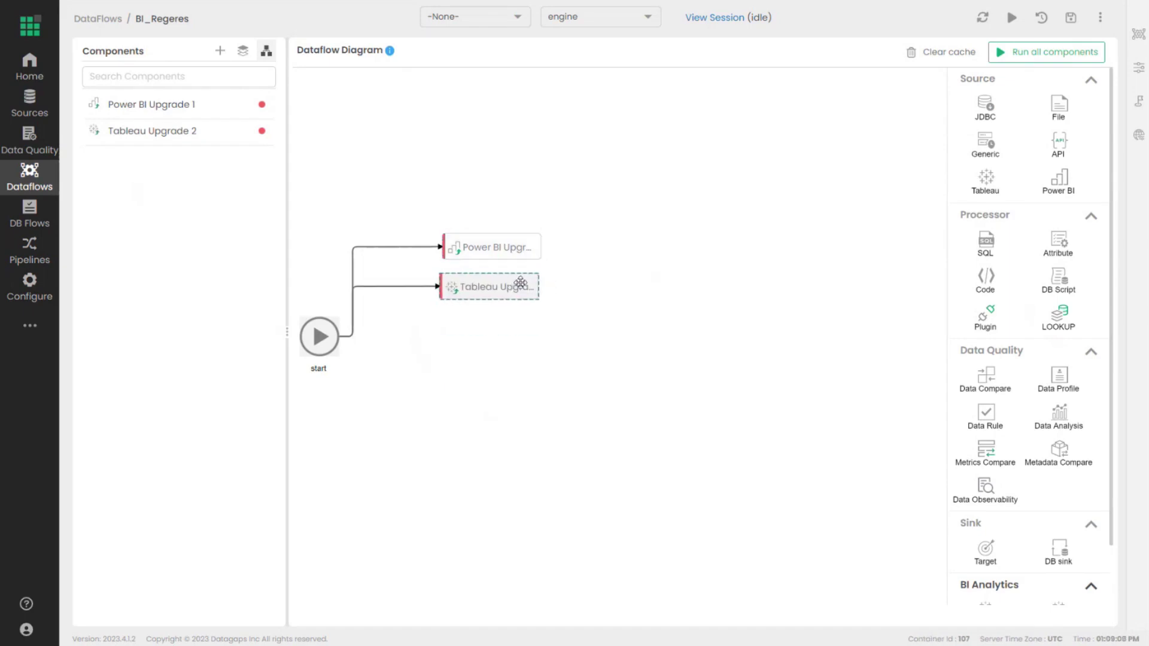
pyautogui.click(605, 291)
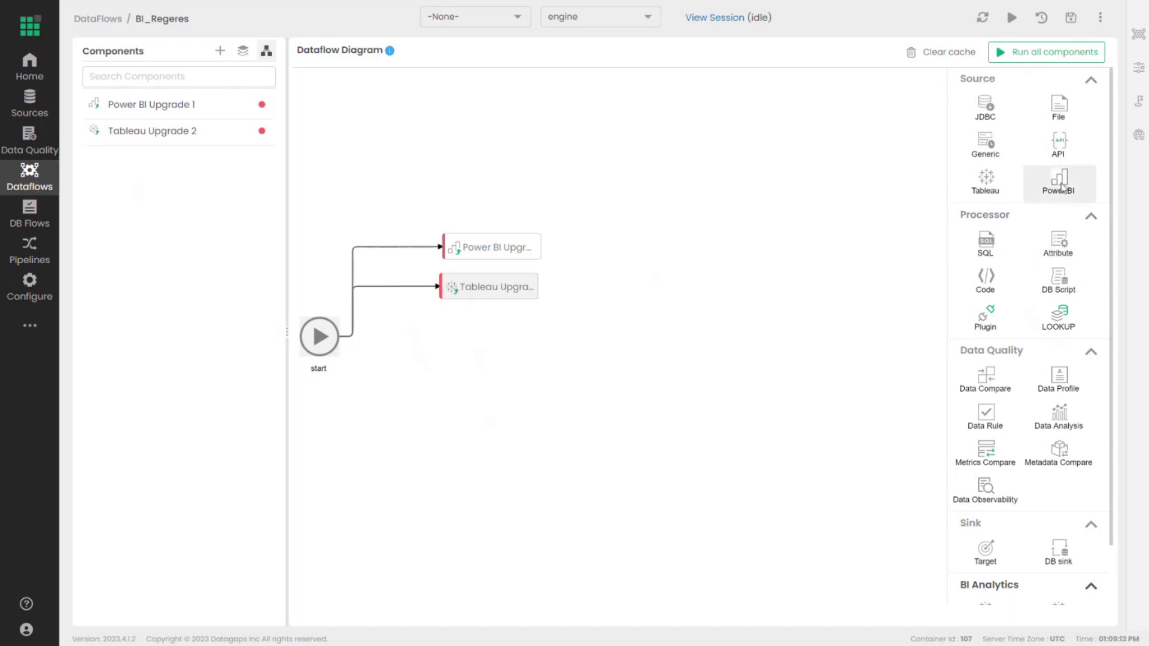
# Step: Add a Power BI source component named Power BI Source to the dataflow and set its data source to Power BI-POC
pyautogui.moveTo(1063, 188); pyautogui.dragTo(478, 332)
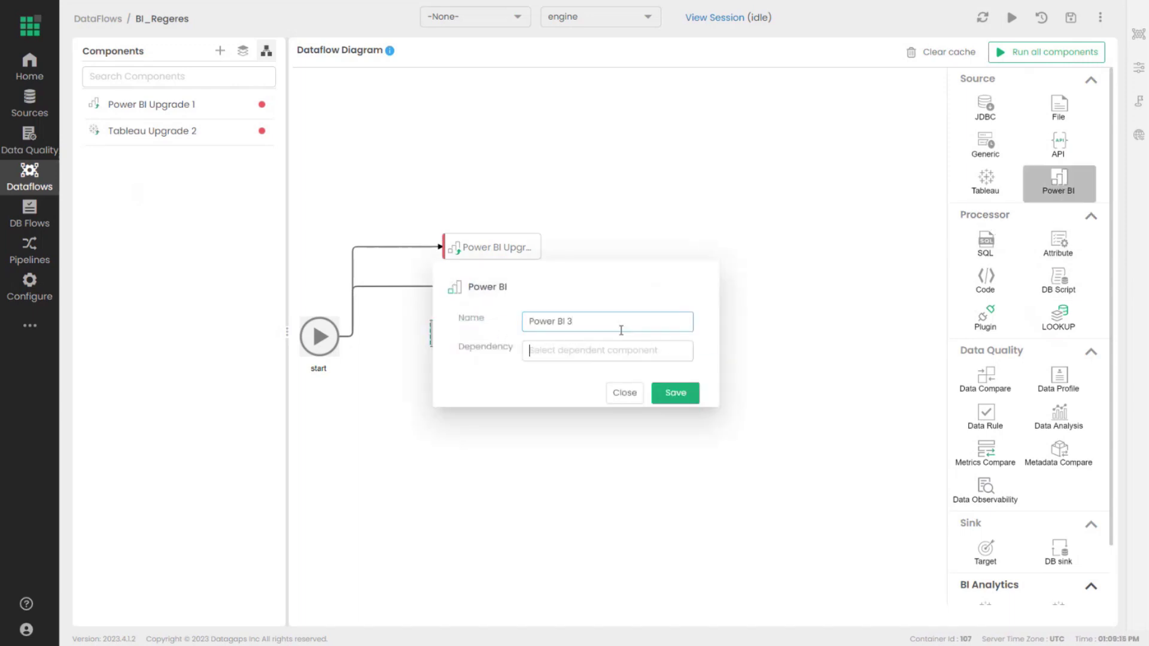
pyautogui.moveTo(621, 330); pyautogui.dragTo(552, 315)
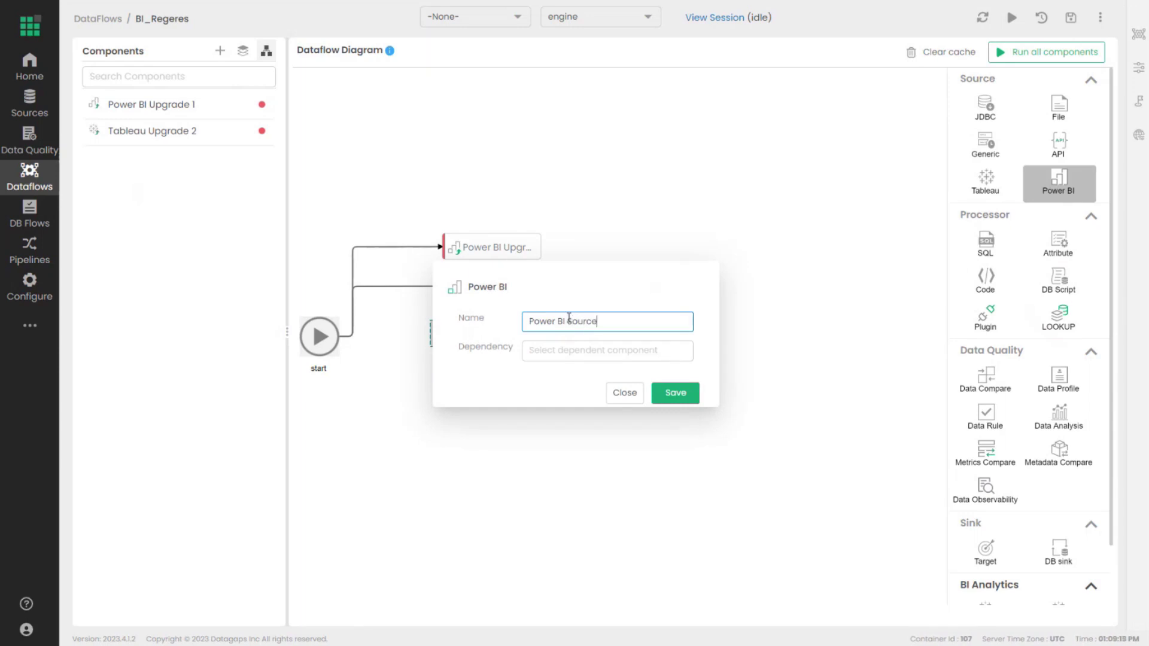
pyautogui.click(671, 394)
pyautogui.click(572, 124)
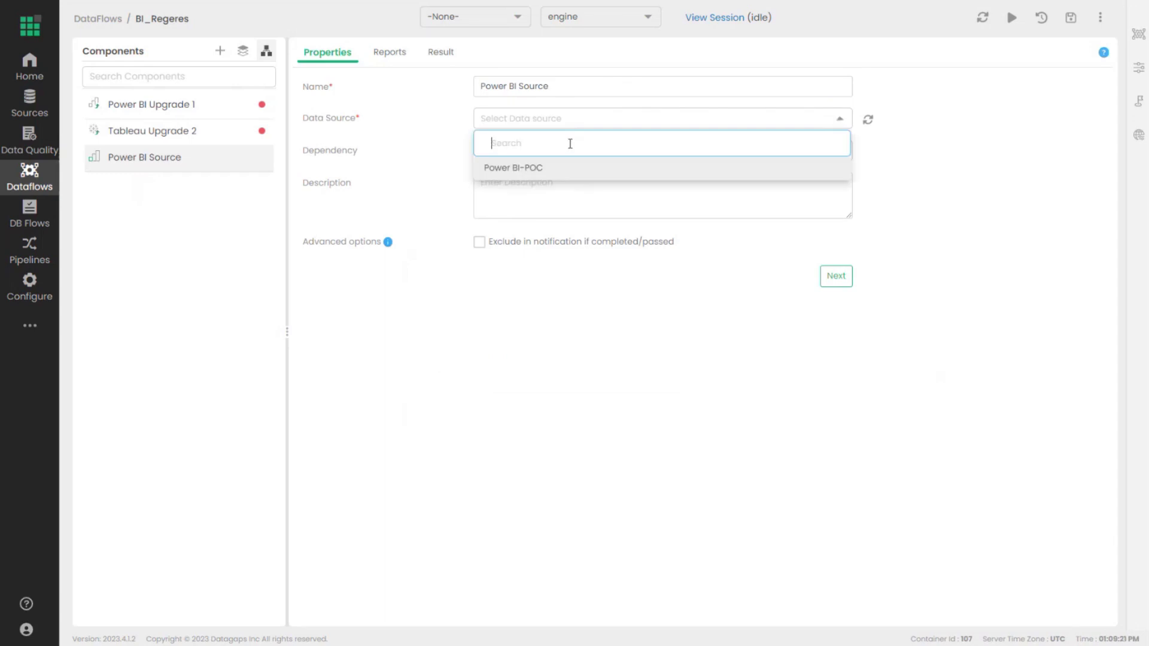
pyautogui.click(559, 168)
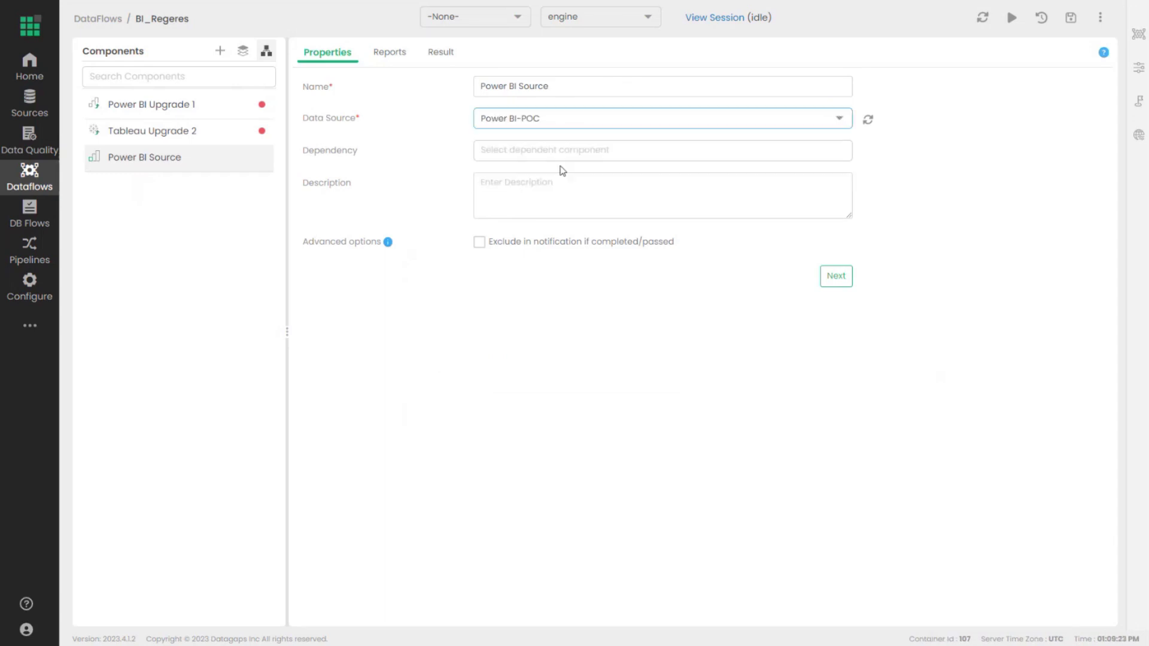
pyautogui.click(841, 287)
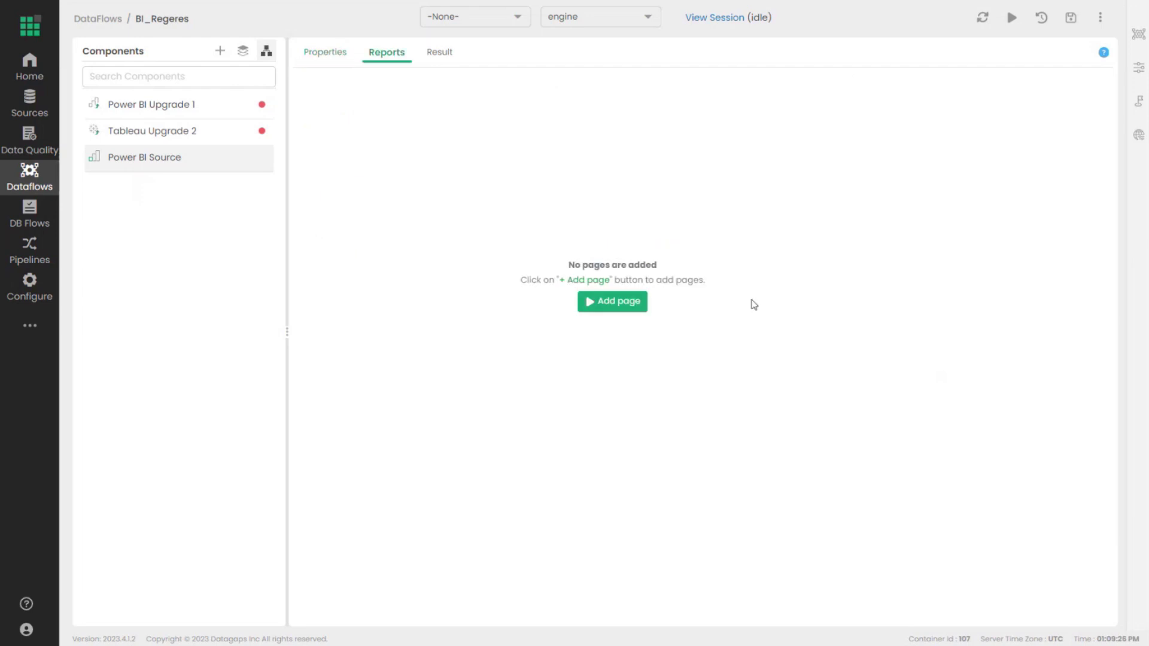
# Step: Add Page 1 of the DimCustomer_CSV report from the Sandbox workspace to Power BI Source
pyautogui.click(621, 301)
pyautogui.click(347, 246)
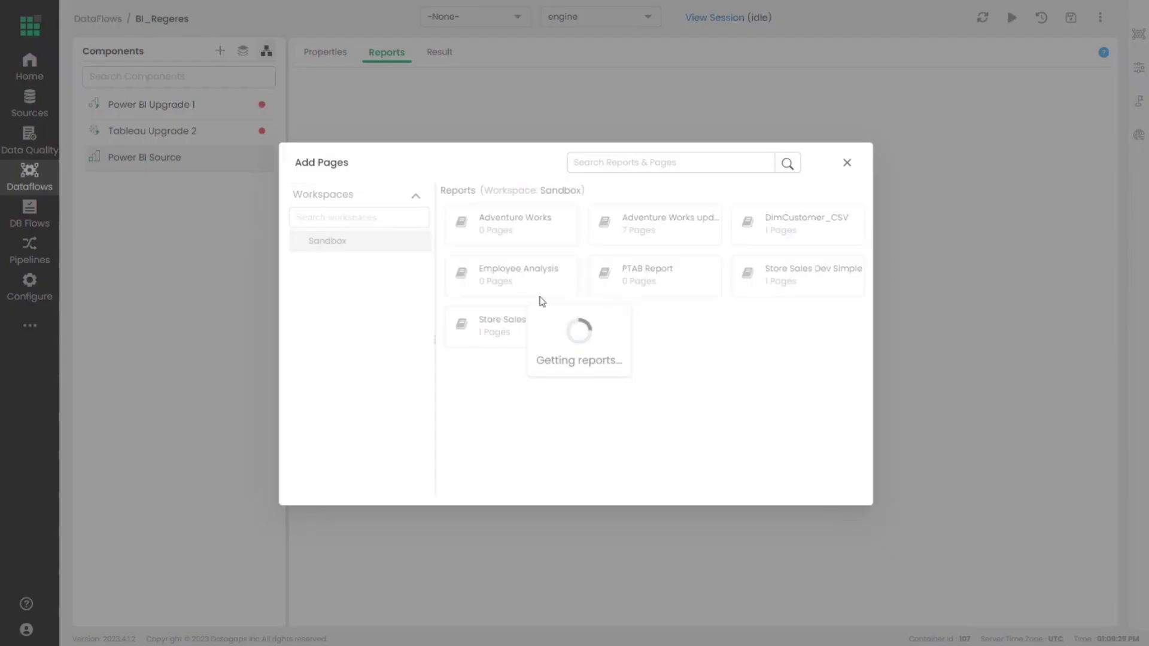
pyautogui.click(771, 227)
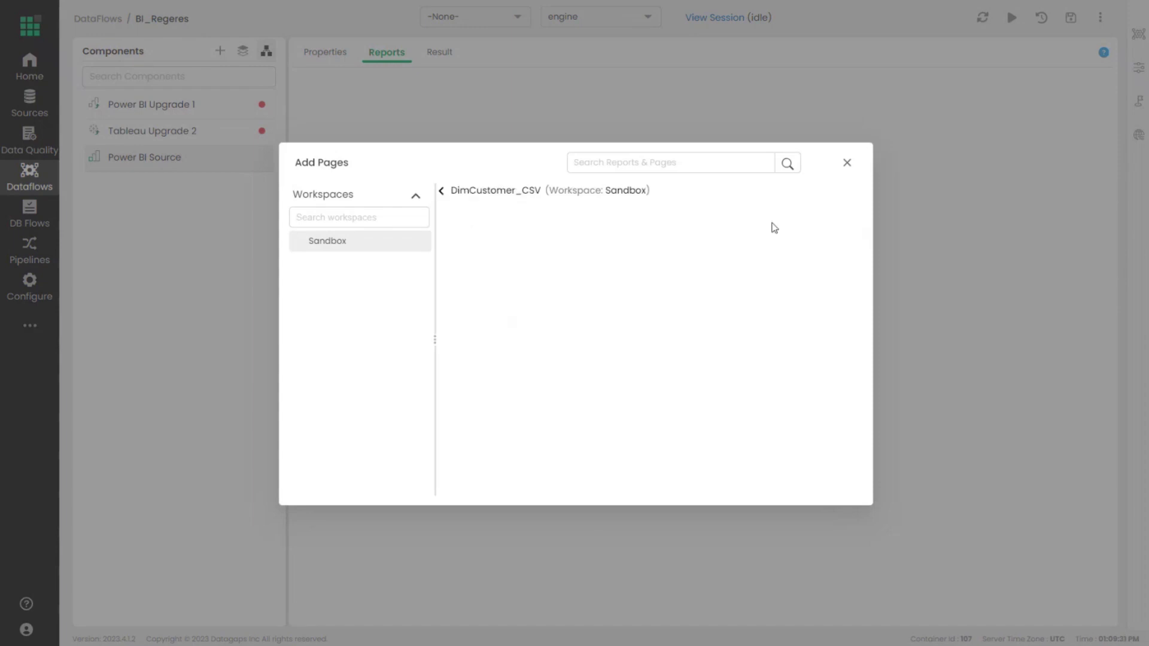
pyautogui.click(517, 224)
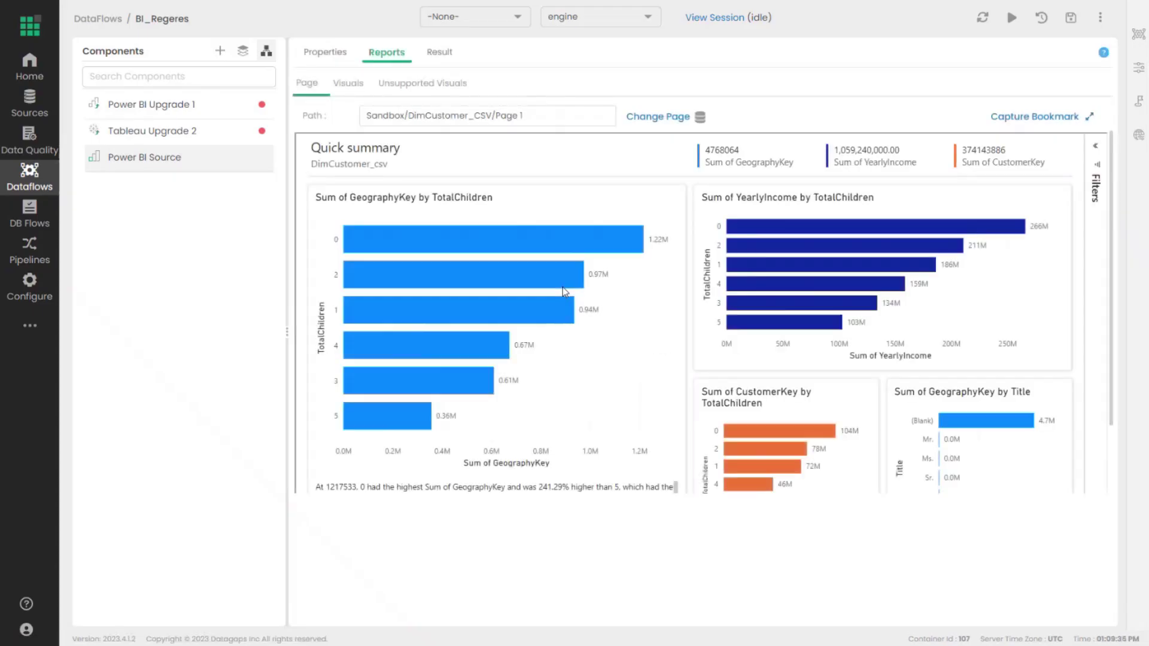
pyautogui.scroll(-2, 562, 287)
pyautogui.scroll(2, 753, 378)
# Step: Preview the data behind the page's GeographyKey, YearlyIncome and CustomerKey bar chart visuals
pyautogui.click(348, 83)
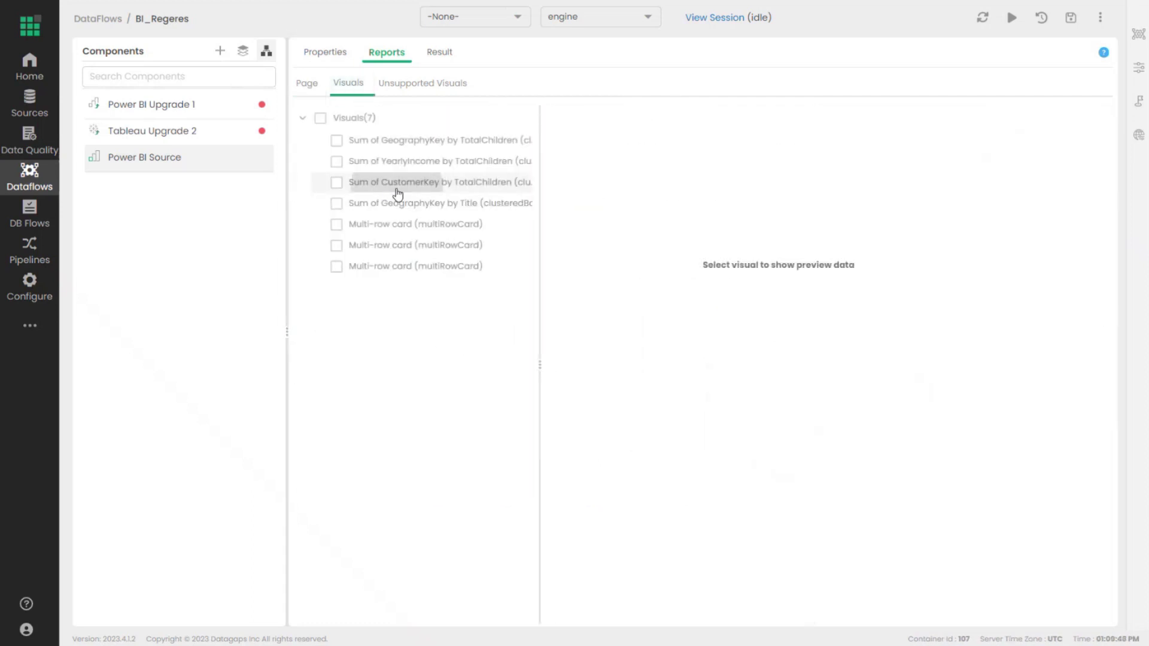
pyautogui.click(403, 182)
pyautogui.click(419, 161)
pyautogui.click(431, 144)
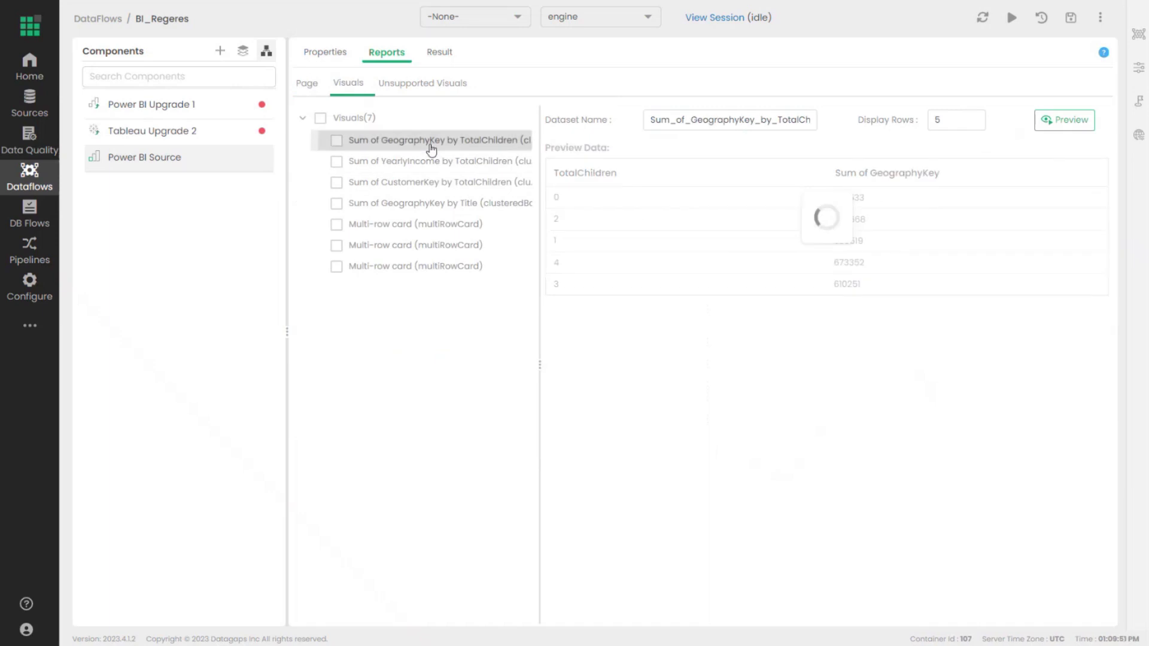
pyautogui.click(451, 185)
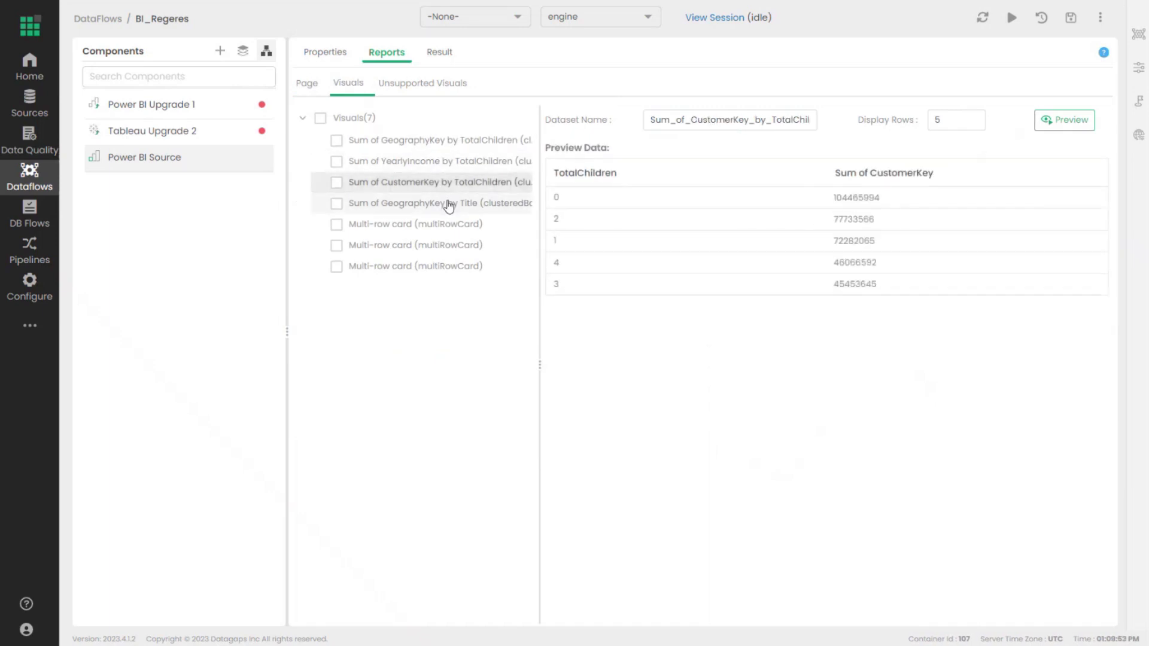
pyautogui.click(449, 203)
pyautogui.click(461, 145)
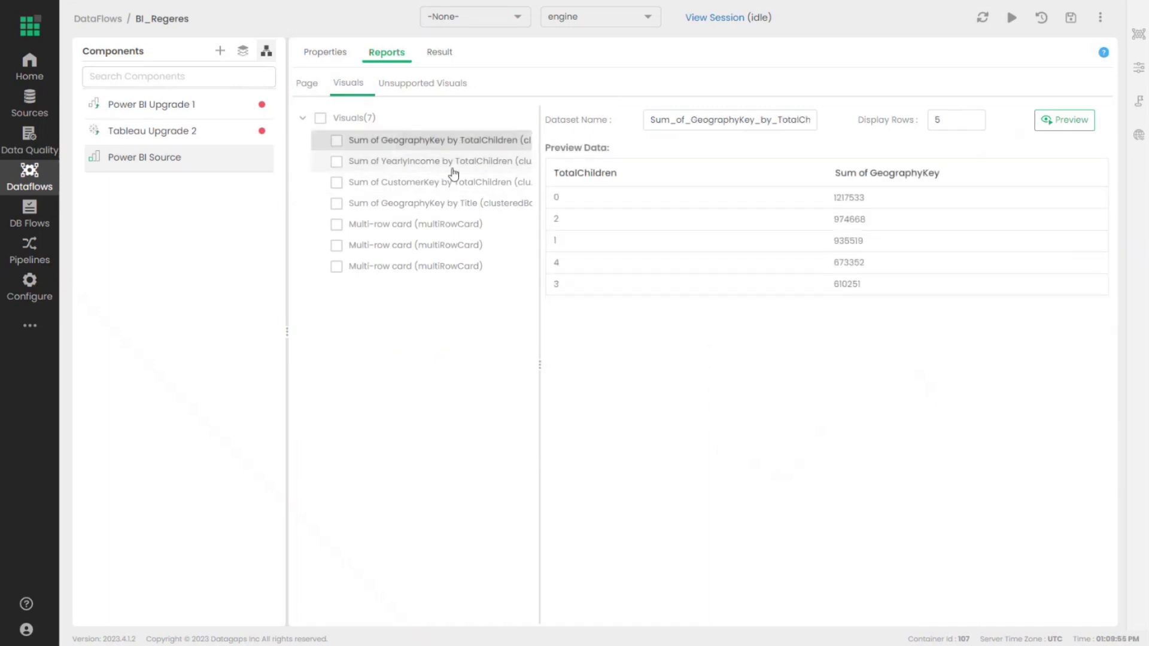
pyautogui.click(452, 162)
pyautogui.click(452, 182)
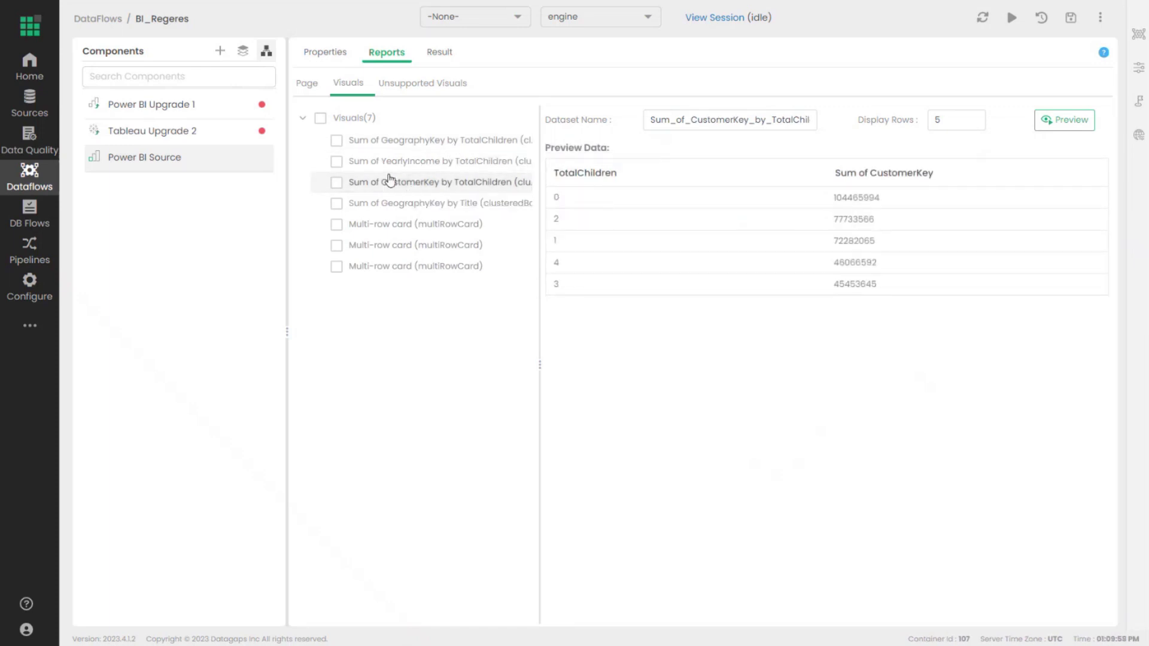
# Step: Include the YearlyIncome and CustomerKey by TotalChildren visuals and name their datasets YN and CUST
pyautogui.click(336, 162)
pyautogui.click(336, 183)
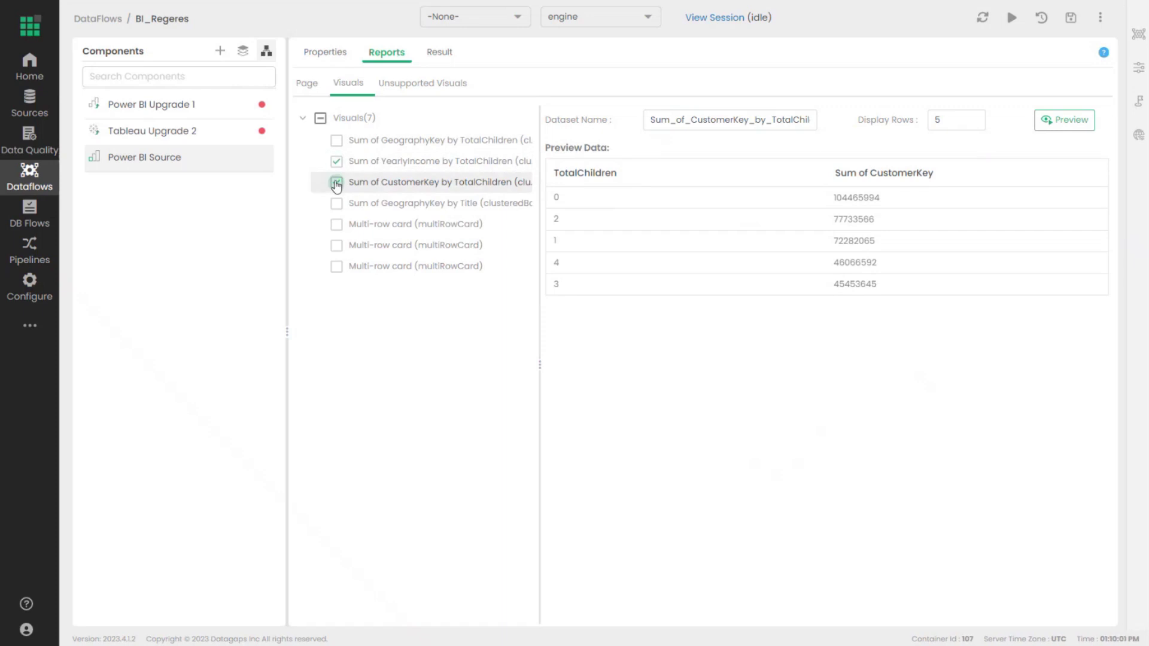
pyautogui.click(694, 123)
pyautogui.doubleClick(694, 124)
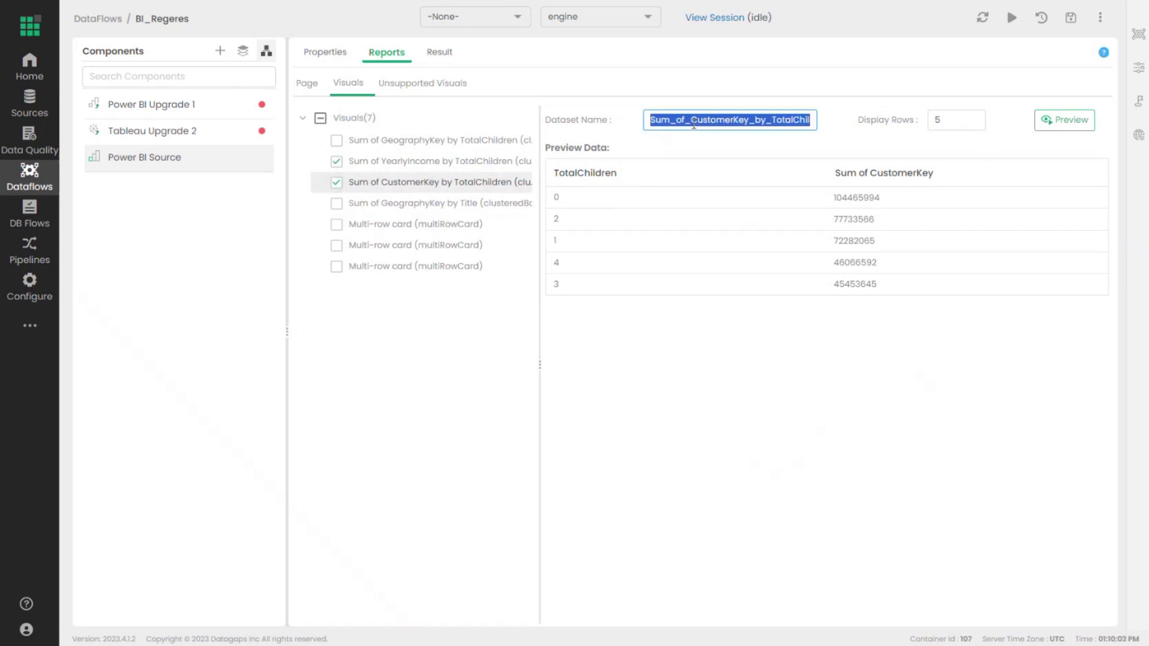
pyautogui.write('CUST')
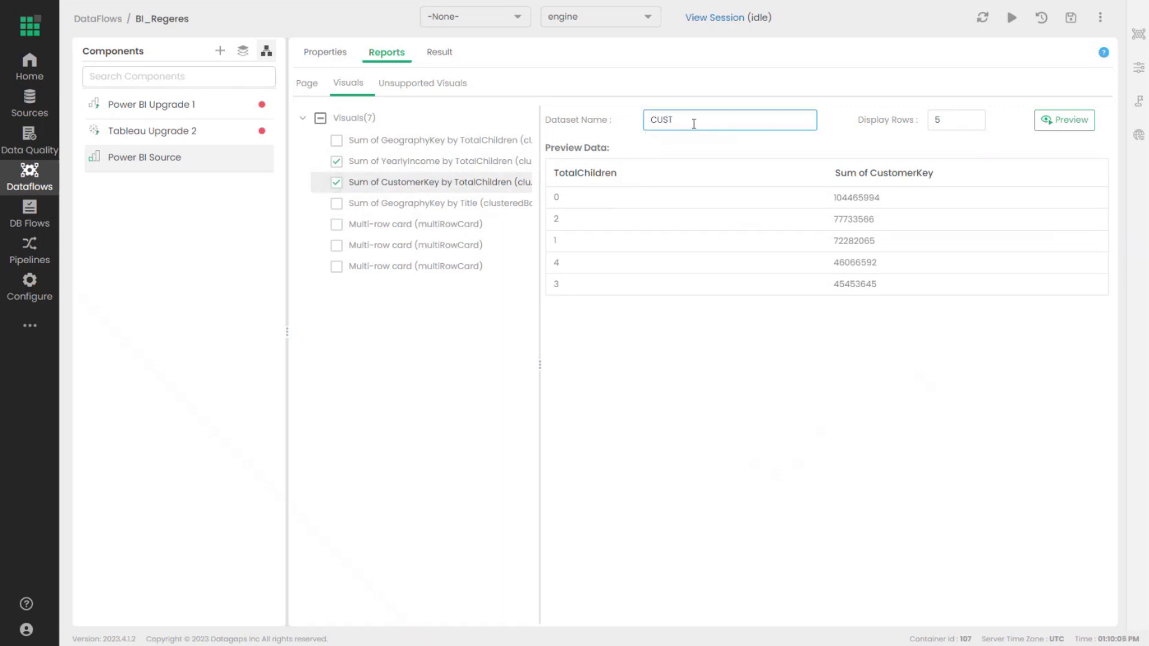
pyautogui.click(413, 161)
pyautogui.doubleClick(681, 120)
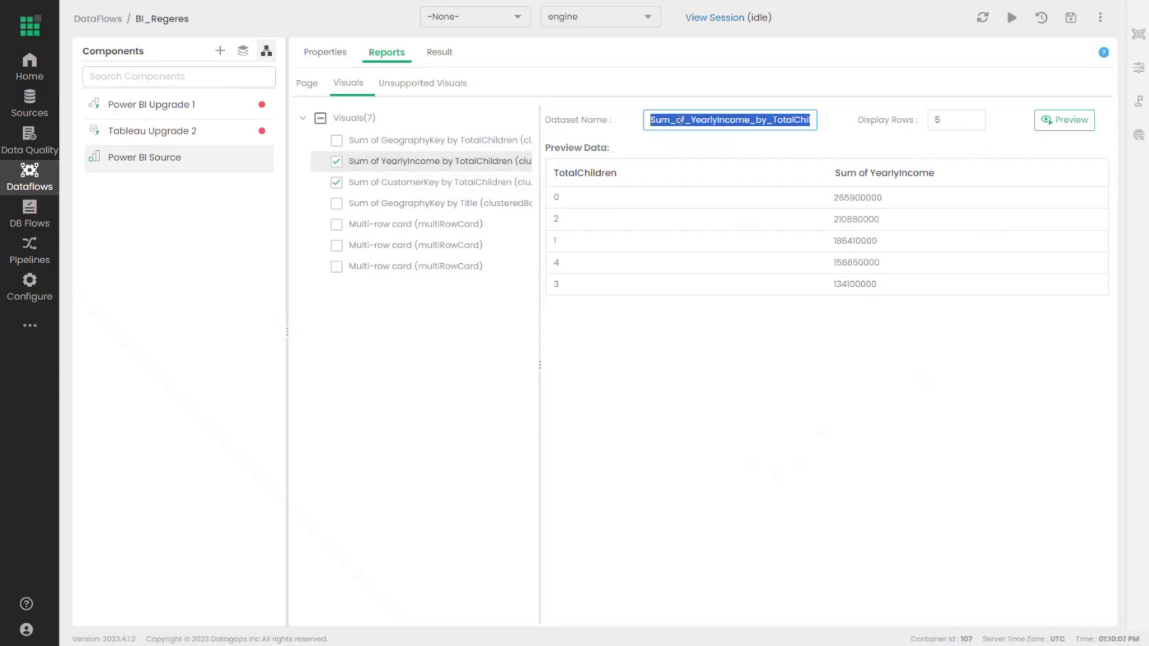
pyautogui.write('YN')
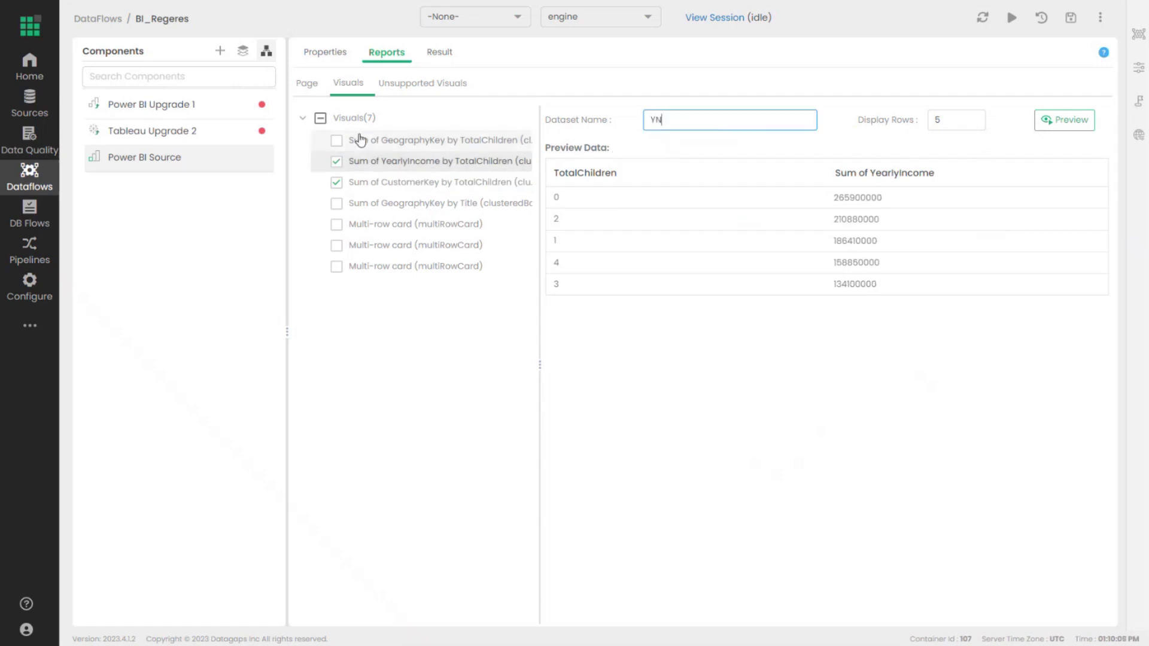
# Step: Run the Power BI Source component without capturing a bookmark
pyautogui.click(440, 54)
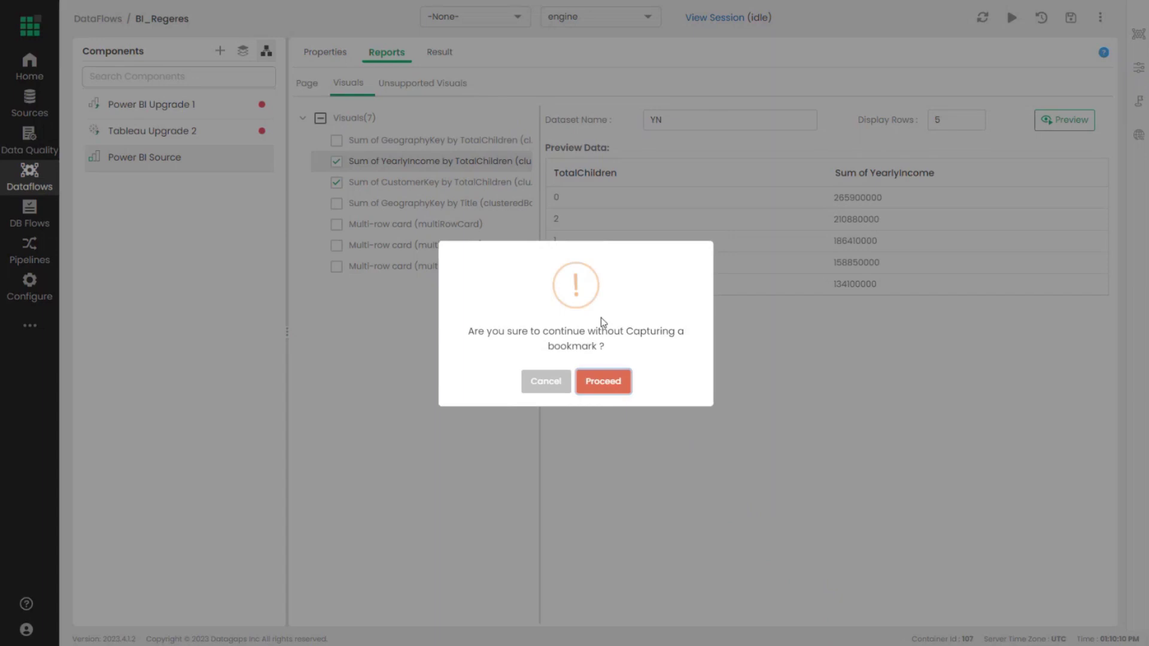
pyautogui.click(605, 380)
pyautogui.click(640, 278)
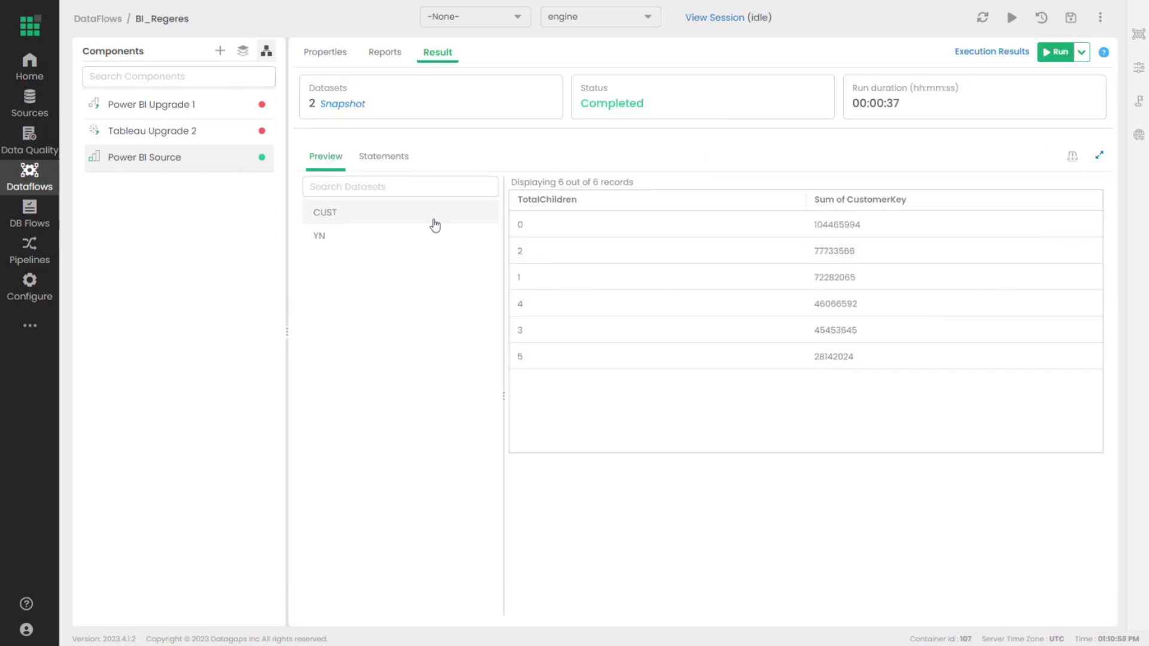
# Step: Examine the resulting CUST and YN datasets and the report page snapshot
pyautogui.click(385, 222)
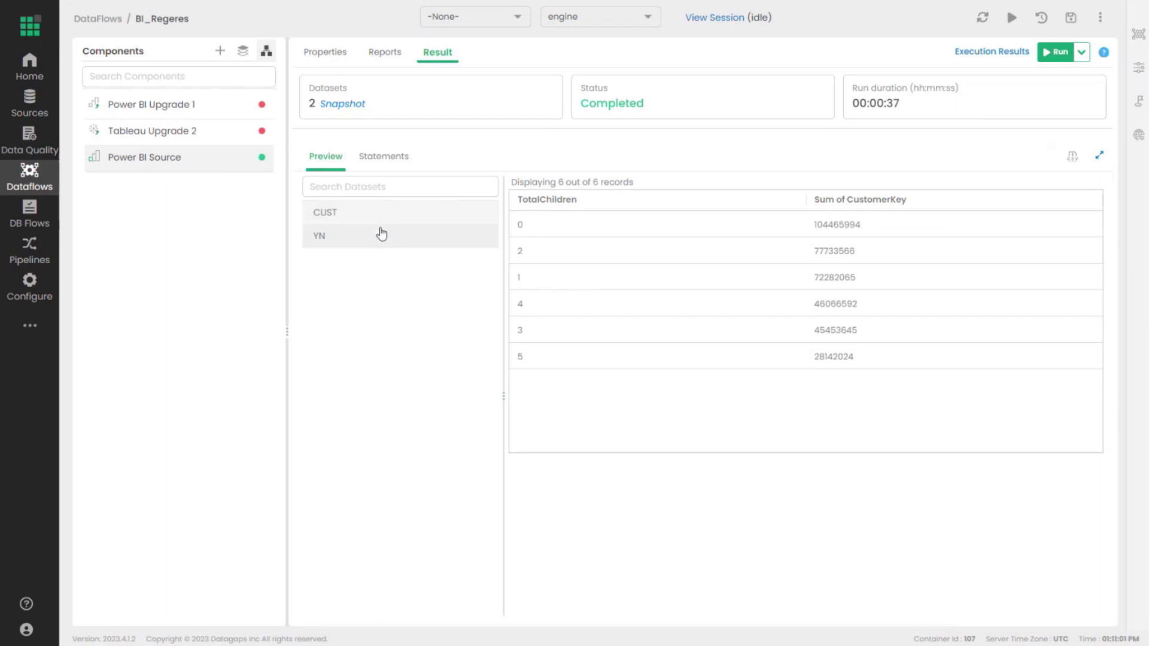
pyautogui.click(379, 236)
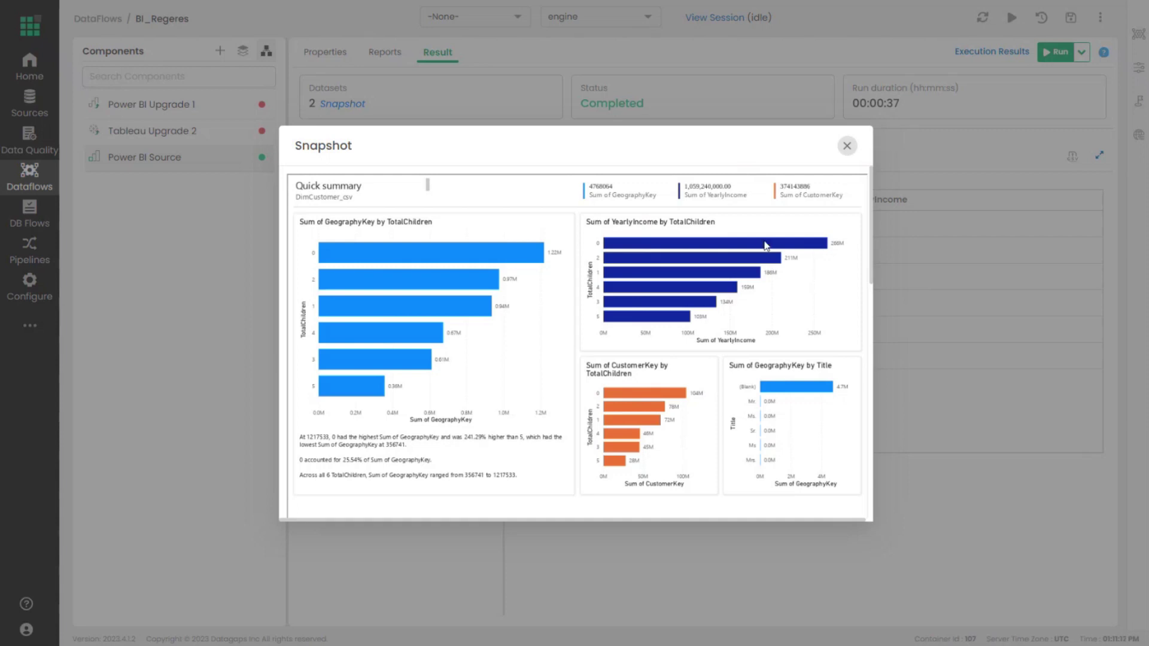
pyautogui.moveTo(588, 520); pyautogui.dragTo(604, 520)
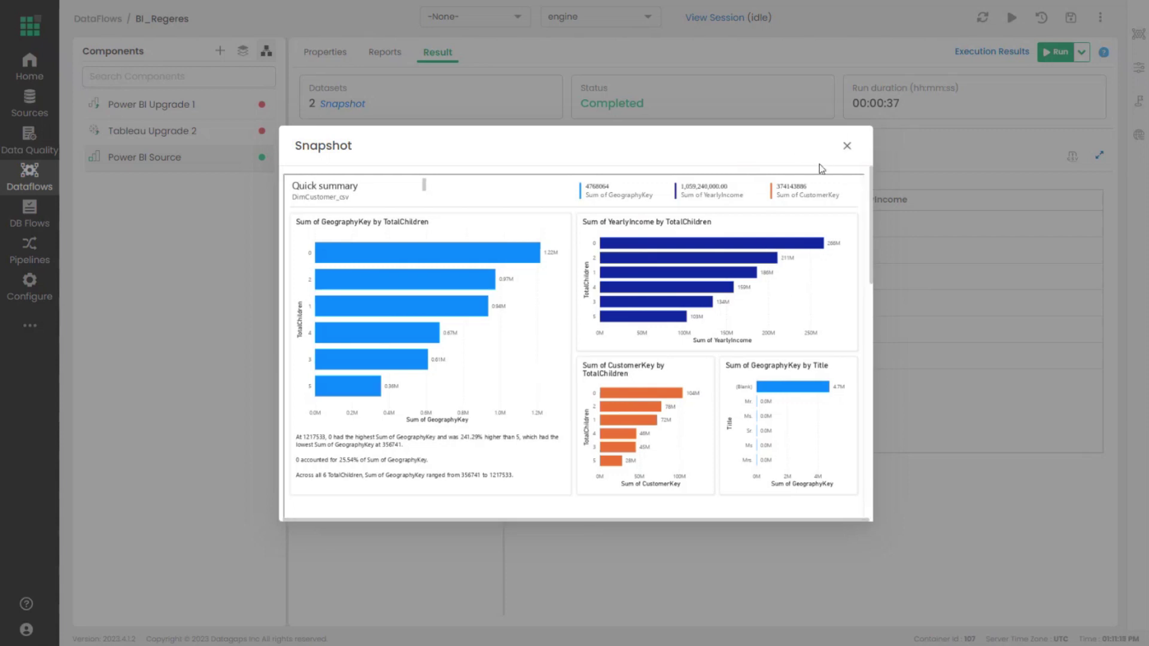
pyautogui.click(847, 146)
# Step: Return to the dataflow diagram and add a Tableau source component named Tableau Source with Tableau as its data source
pyautogui.click(266, 50)
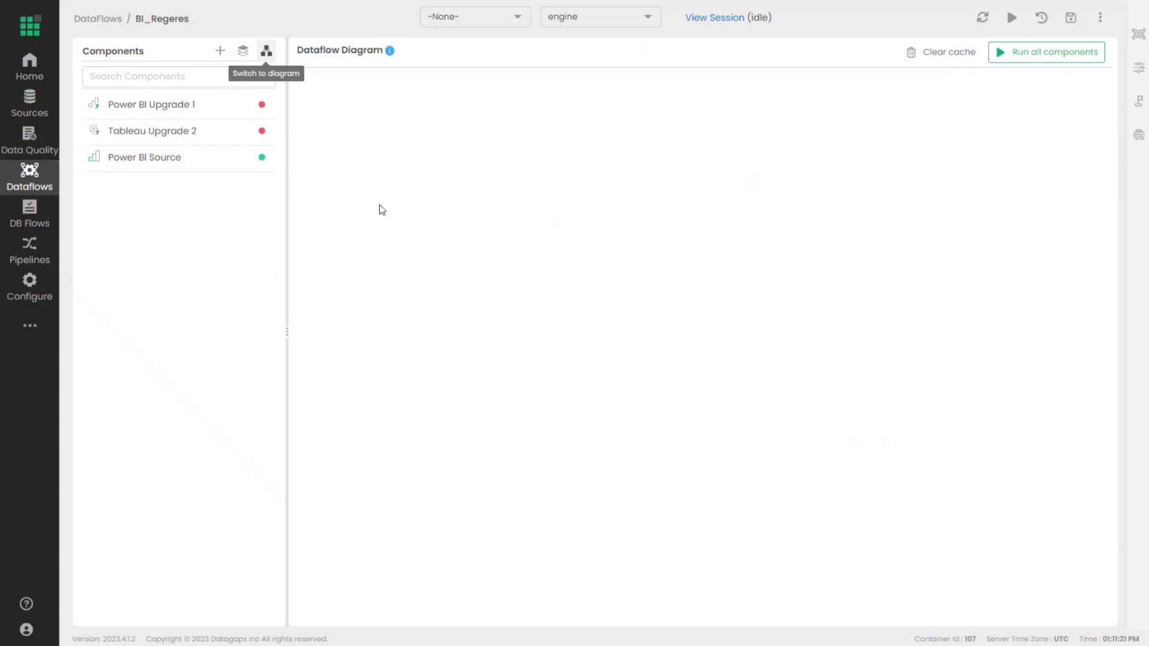
pyautogui.moveTo(986, 183); pyautogui.dragTo(554, 464)
pyautogui.click(664, 359)
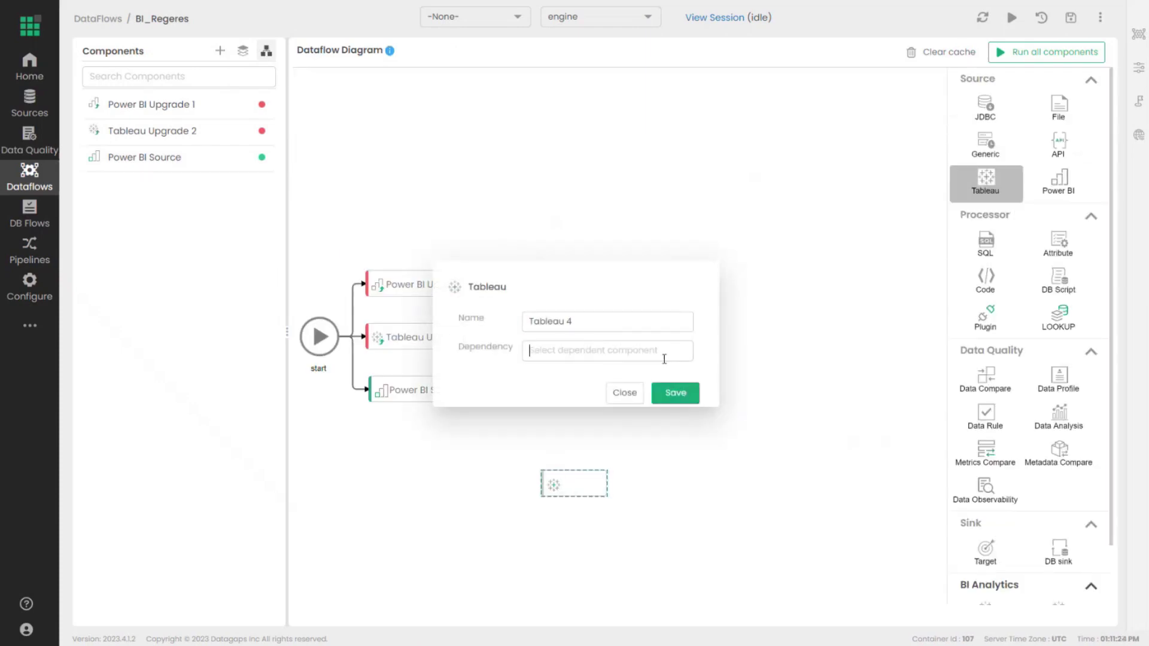
pyautogui.click(619, 321)
pyautogui.press('BackSpace')
pyautogui.write('Source')
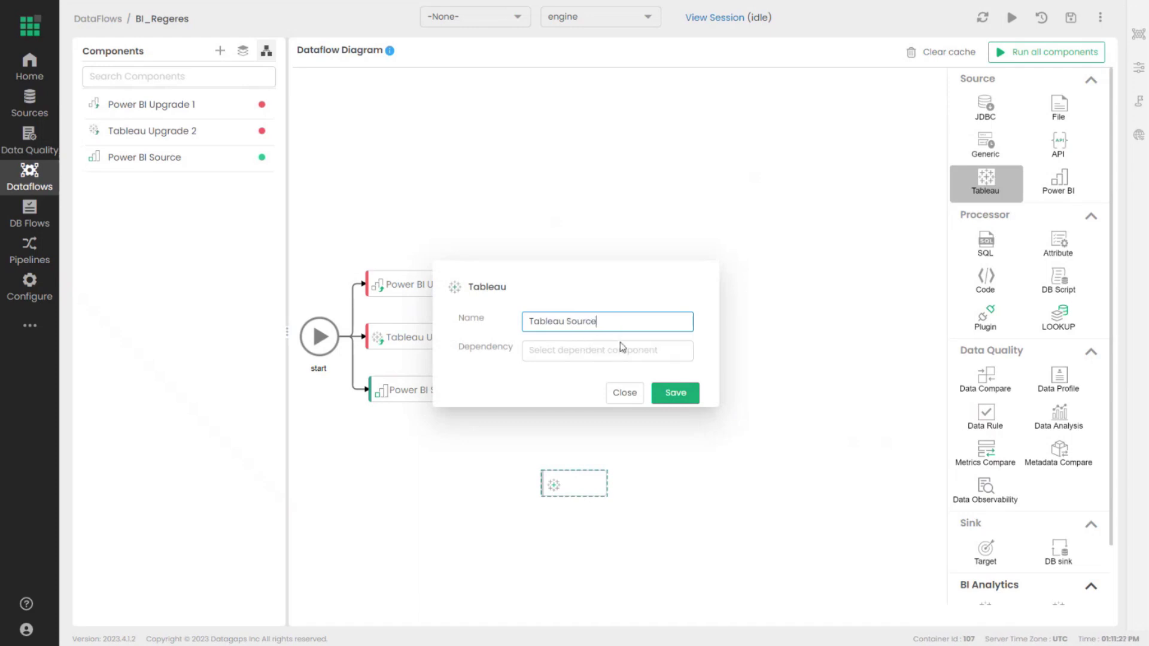
pyautogui.click(675, 393)
pyautogui.click(569, 119)
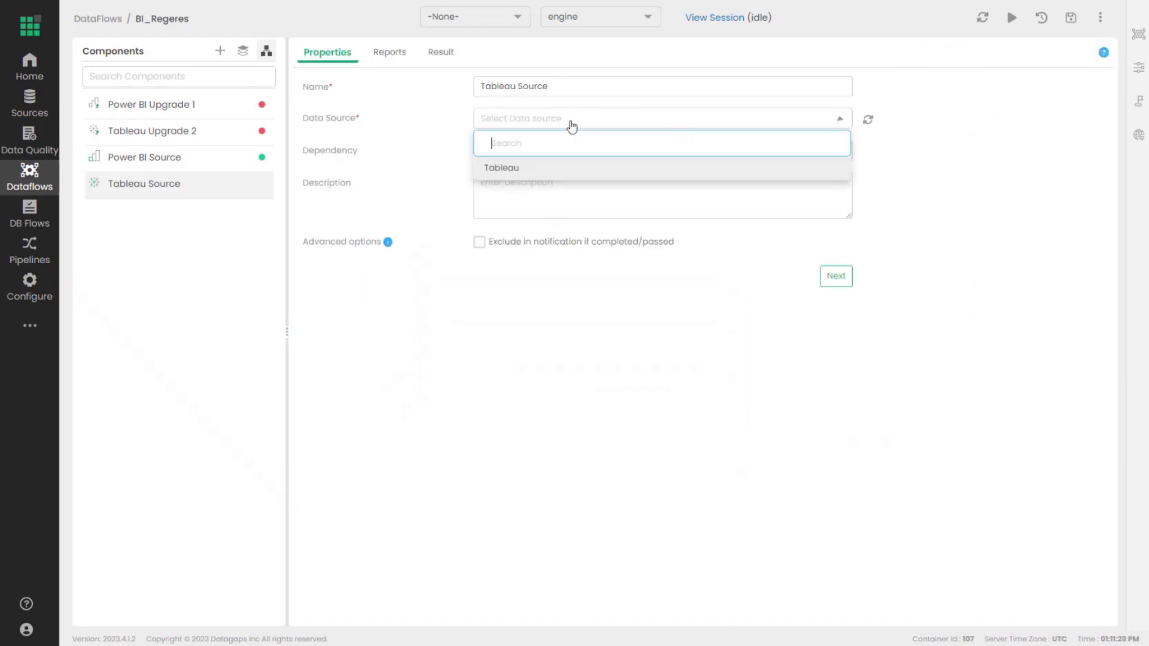
pyautogui.click(558, 170)
pyautogui.click(836, 276)
# Step: Add the Sandbox Visual Validation view from the Sandbox project's Sandbox Data Compare Exercise workbook to Tableau Source
pyautogui.click(638, 304)
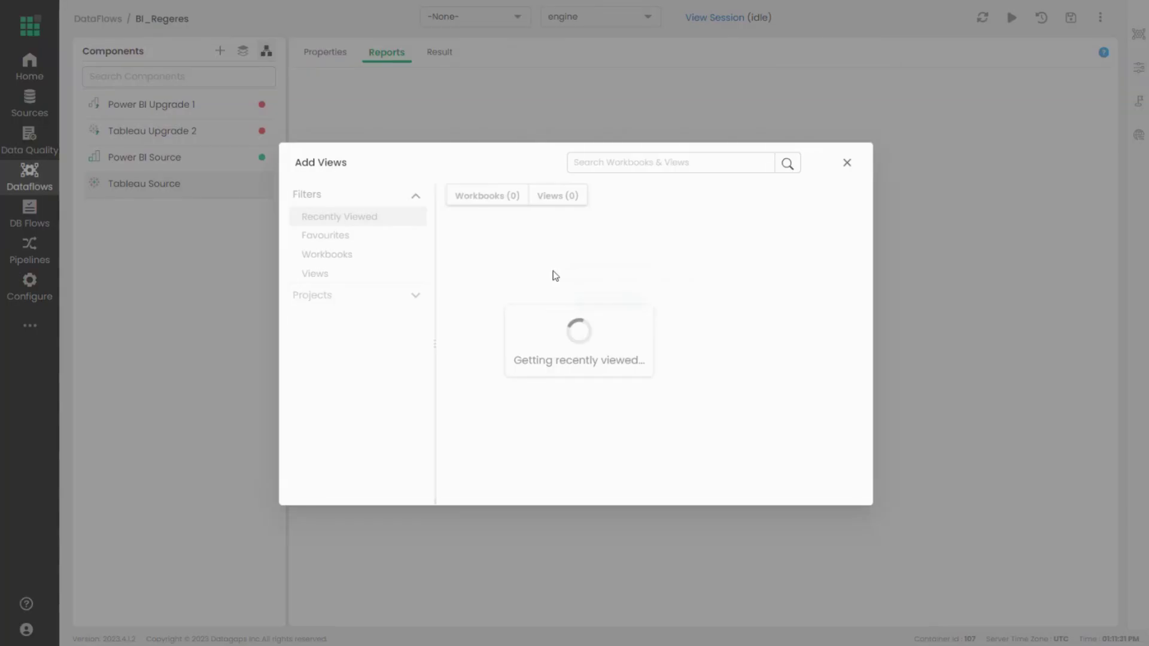
pyautogui.click(341, 300)
pyautogui.click(334, 268)
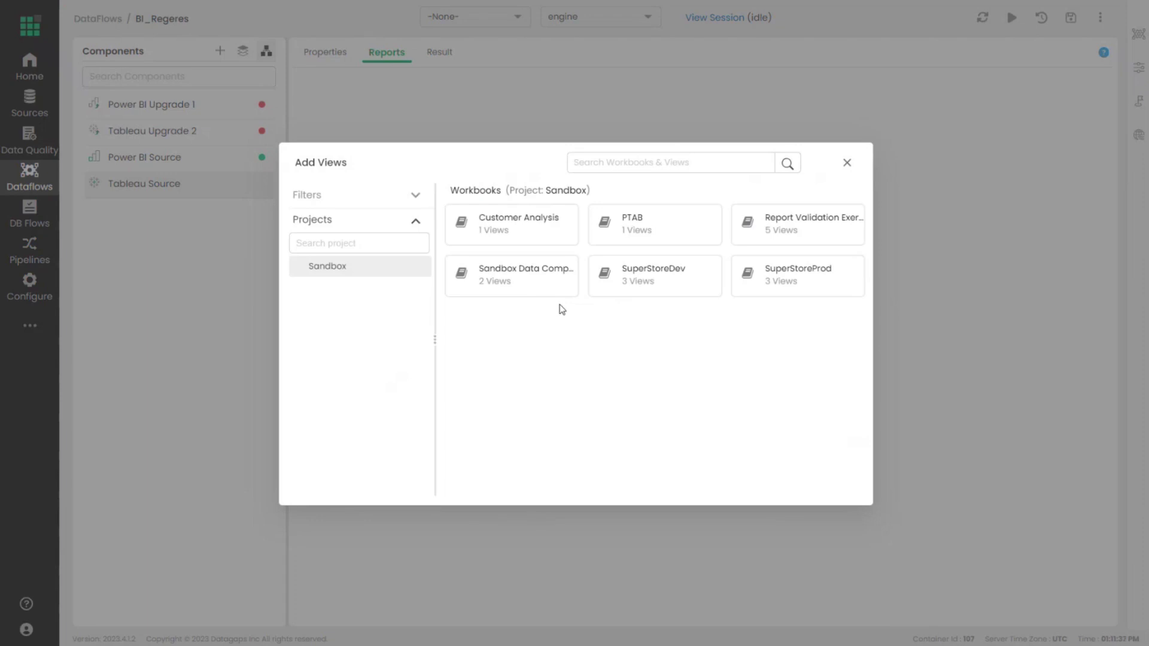
pyautogui.click(551, 289)
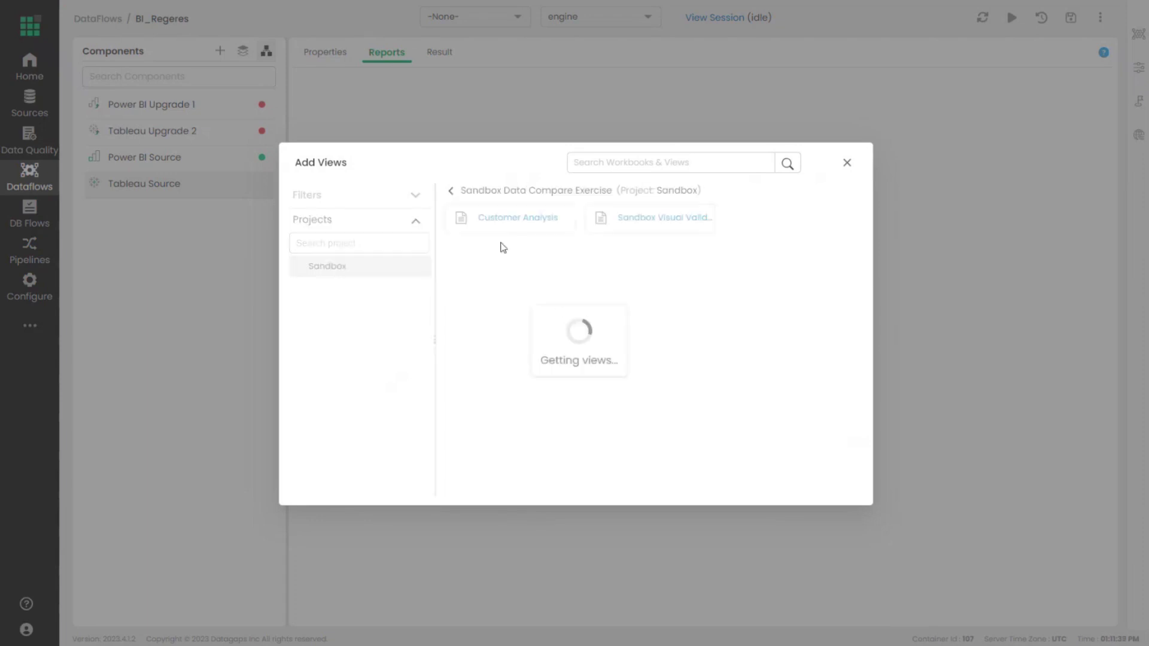
pyautogui.click(606, 226)
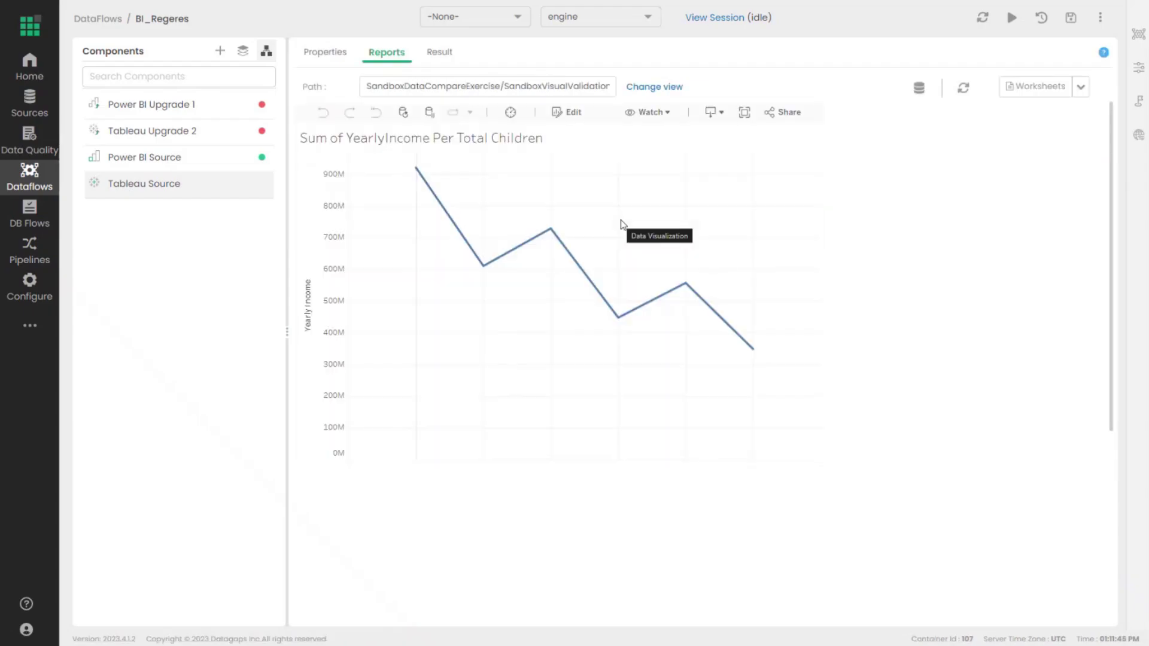
# Step: Examine the Tableau chart and preview the data of its Sandbox Visual Validation Sheet worksheet
pyautogui.scroll(-1, 482, 311)
pyautogui.scroll(1, 526, 342)
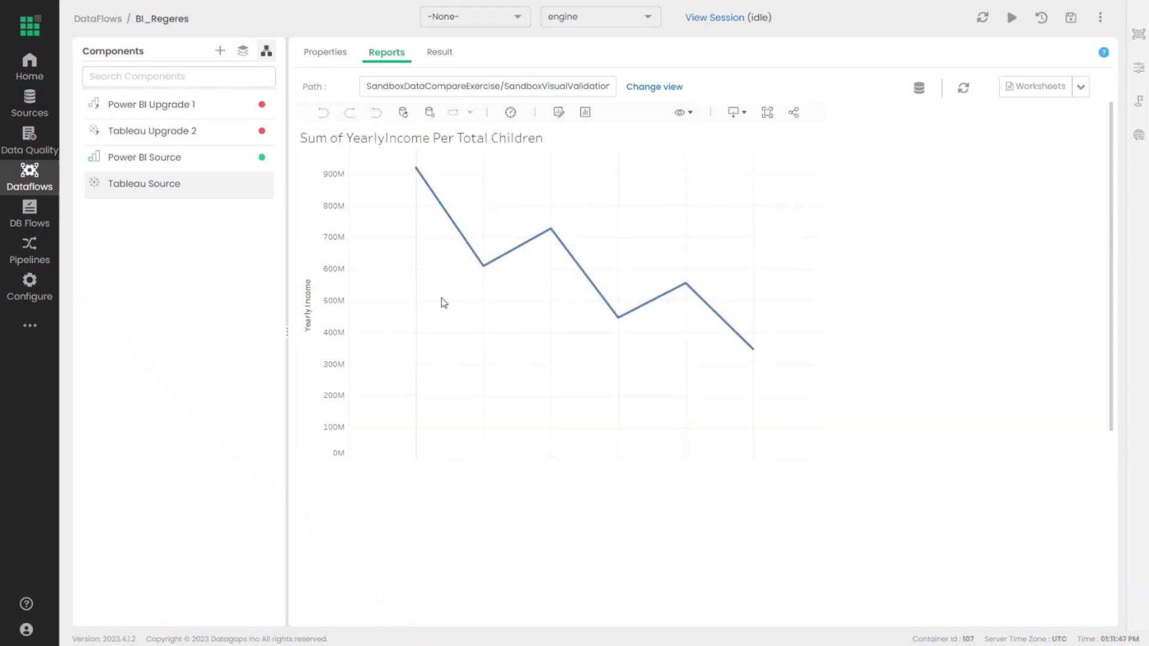
pyautogui.scroll(-1, 659, 278)
pyautogui.scroll(1, 881, 263)
pyautogui.click(1036, 87)
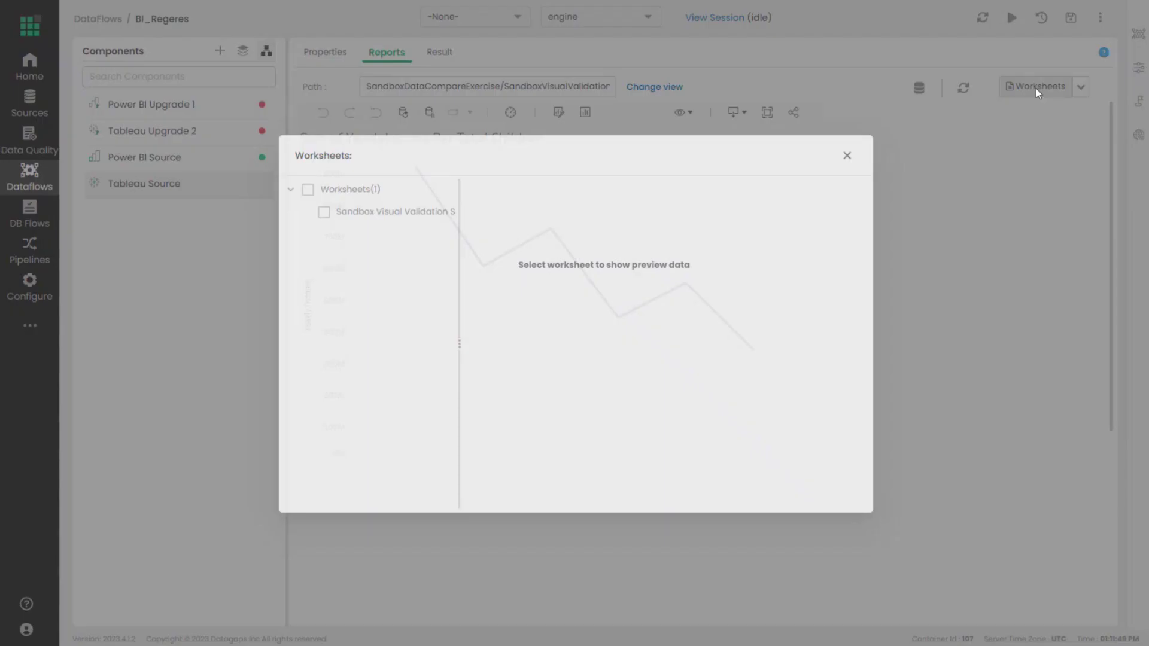
pyautogui.click(408, 217)
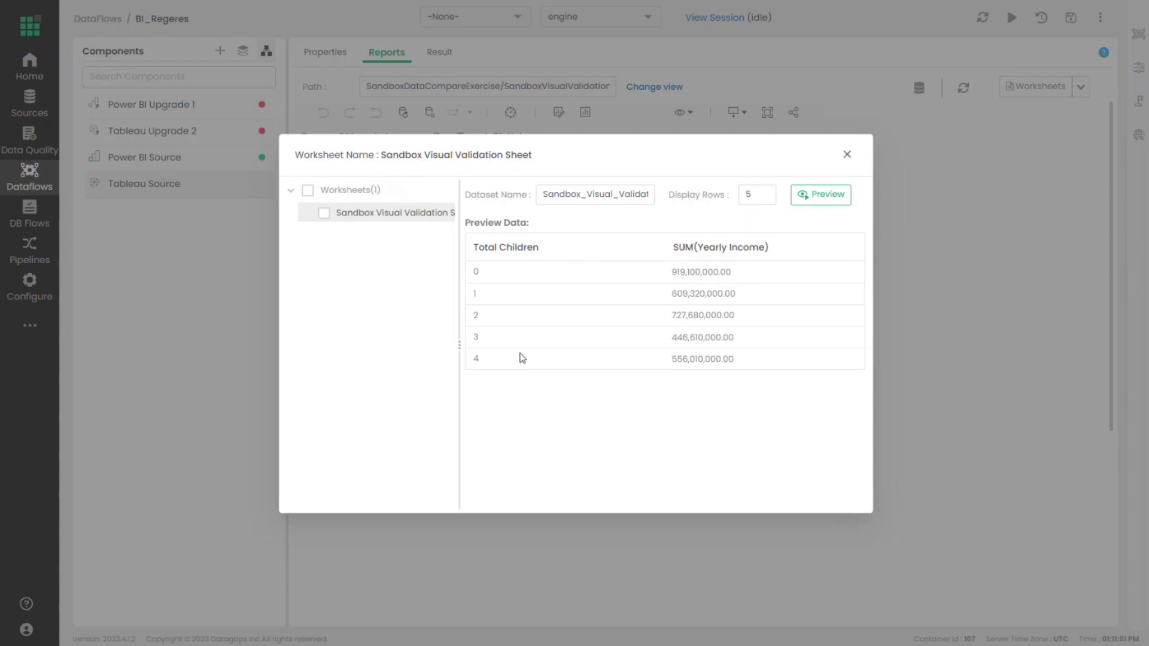
pyautogui.click(846, 155)
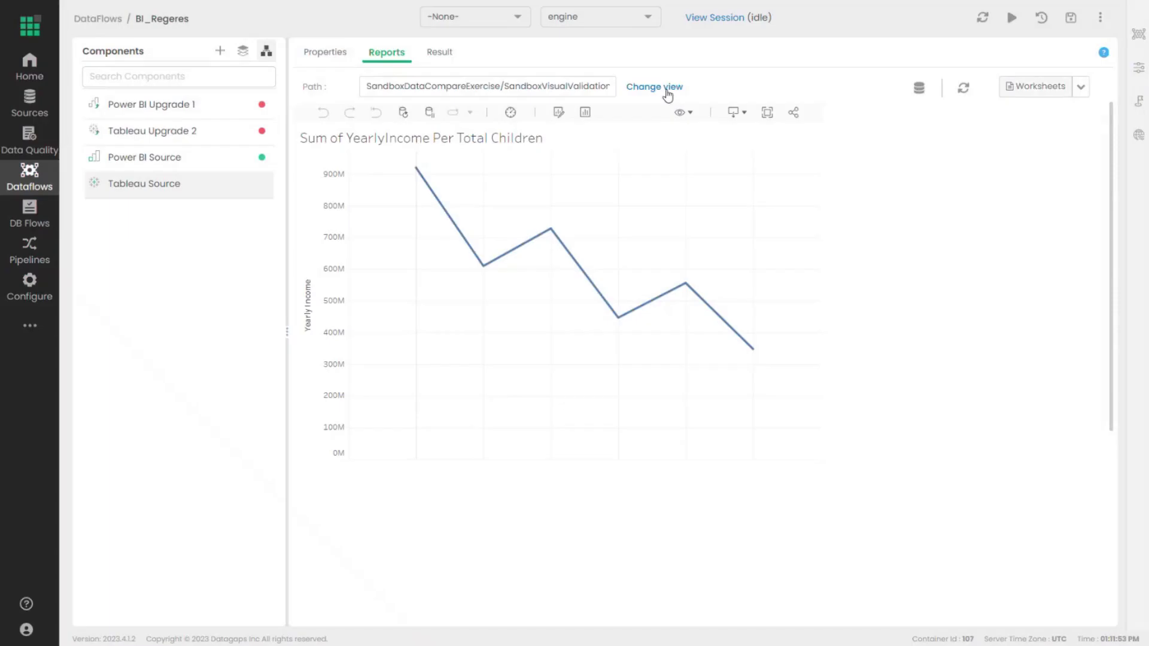
# Step: Change the Tableau Source view to Dashboard1 from the Sandbox project's SuperStoreDev workbook and look over the loaded dashboard
pyautogui.click(656, 88)
pyautogui.click(451, 191)
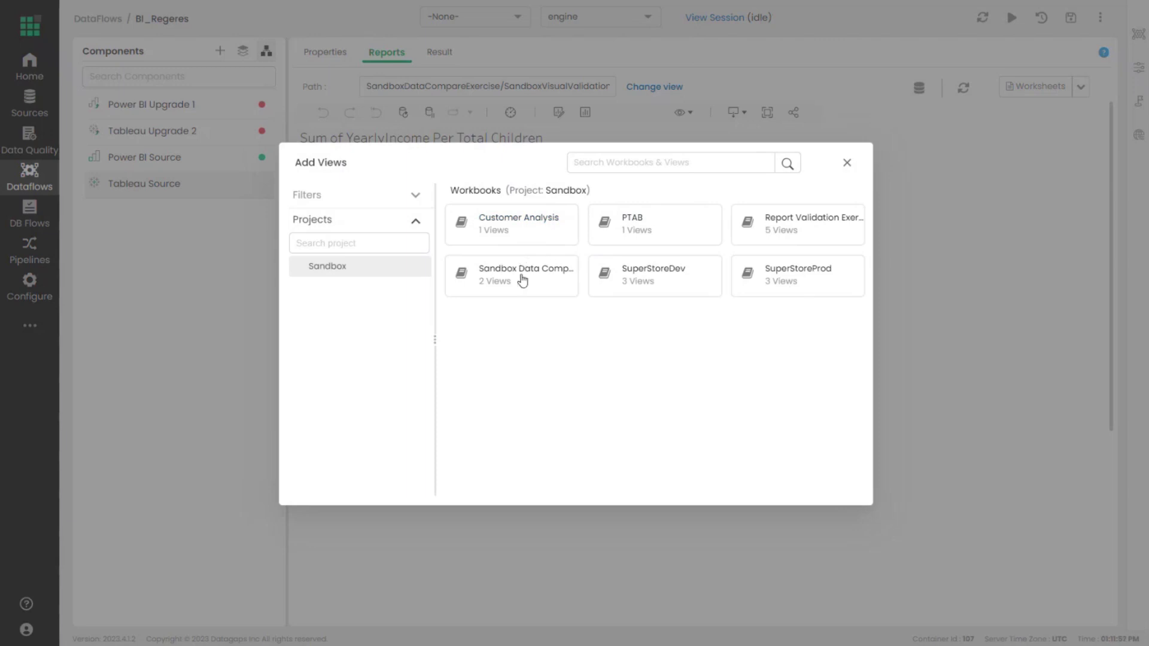
pyautogui.click(634, 278)
pyautogui.click(536, 213)
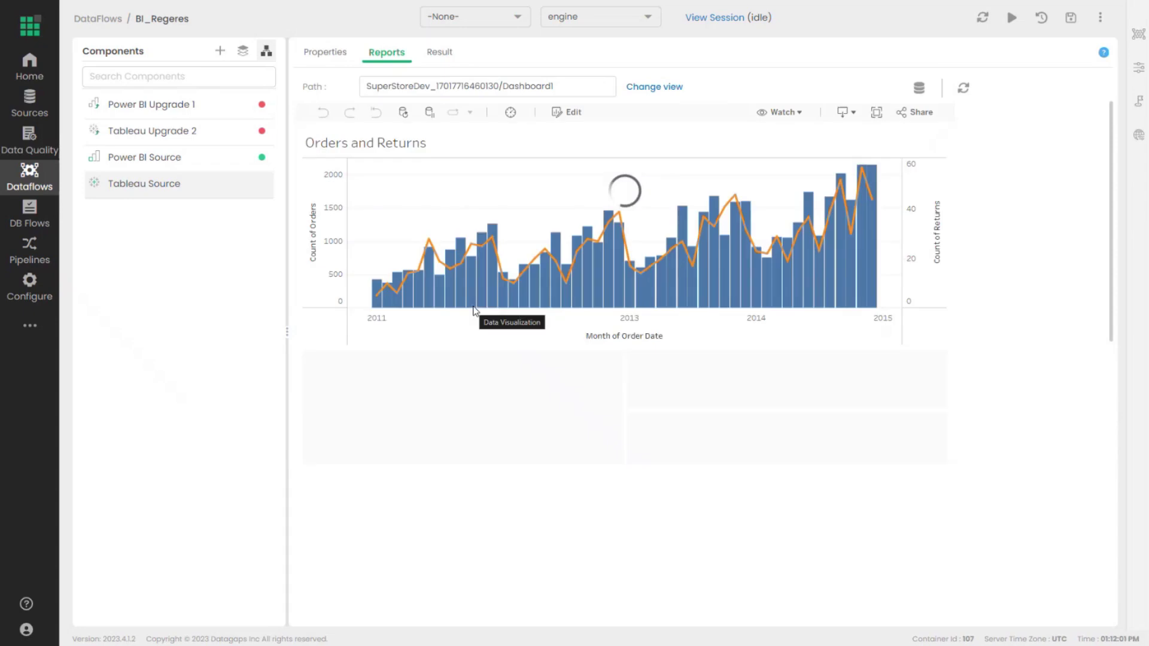
pyautogui.scroll(-3, 488, 328)
pyautogui.scroll(3, 536, 320)
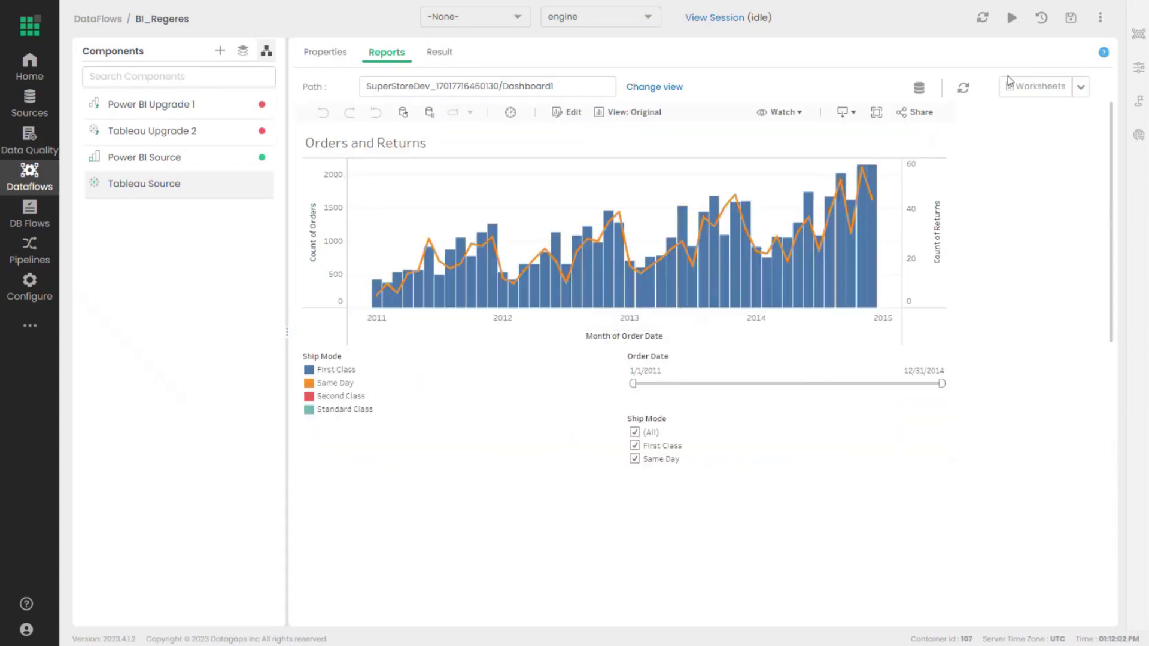
# Step: Open the dashboard's worksheets and preview the data of Orders and Returns and Sales for ShipMode
pyautogui.click(1026, 89)
pyautogui.click(379, 216)
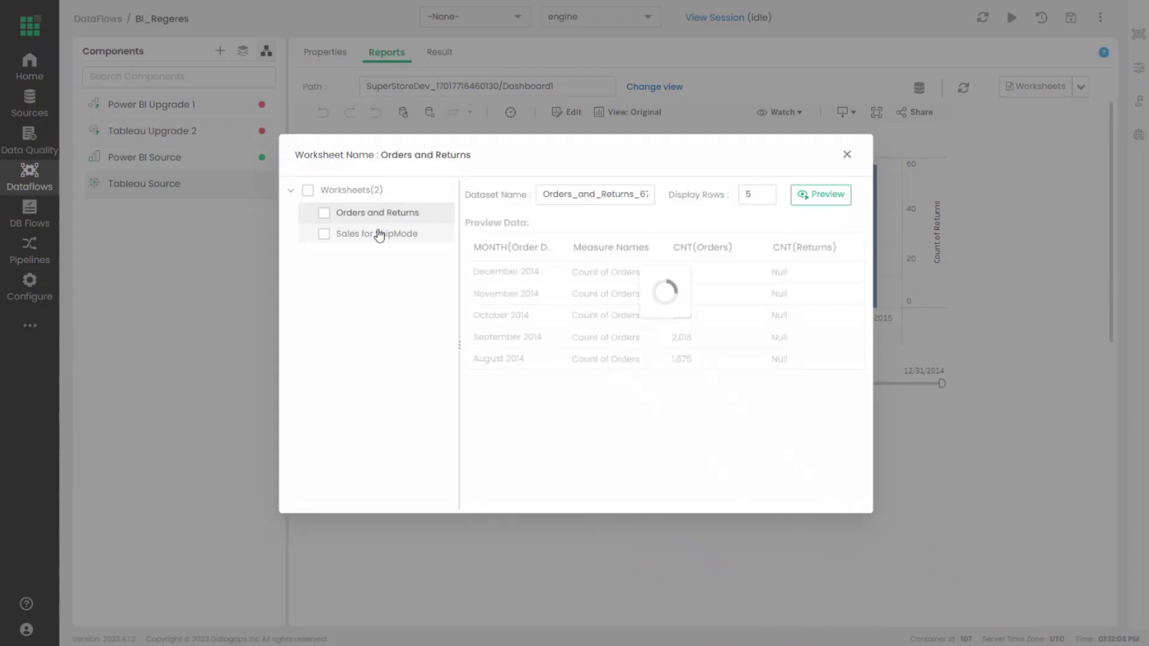
pyautogui.click(379, 234)
pyautogui.click(380, 214)
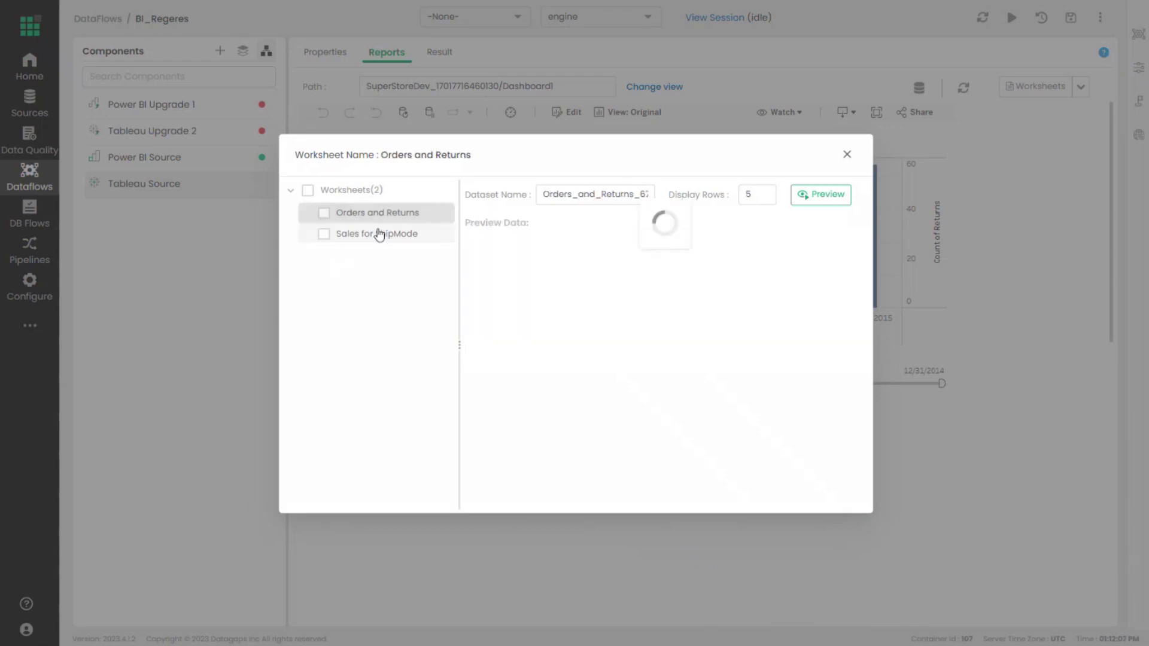
pyautogui.click(395, 233)
pyautogui.click(380, 214)
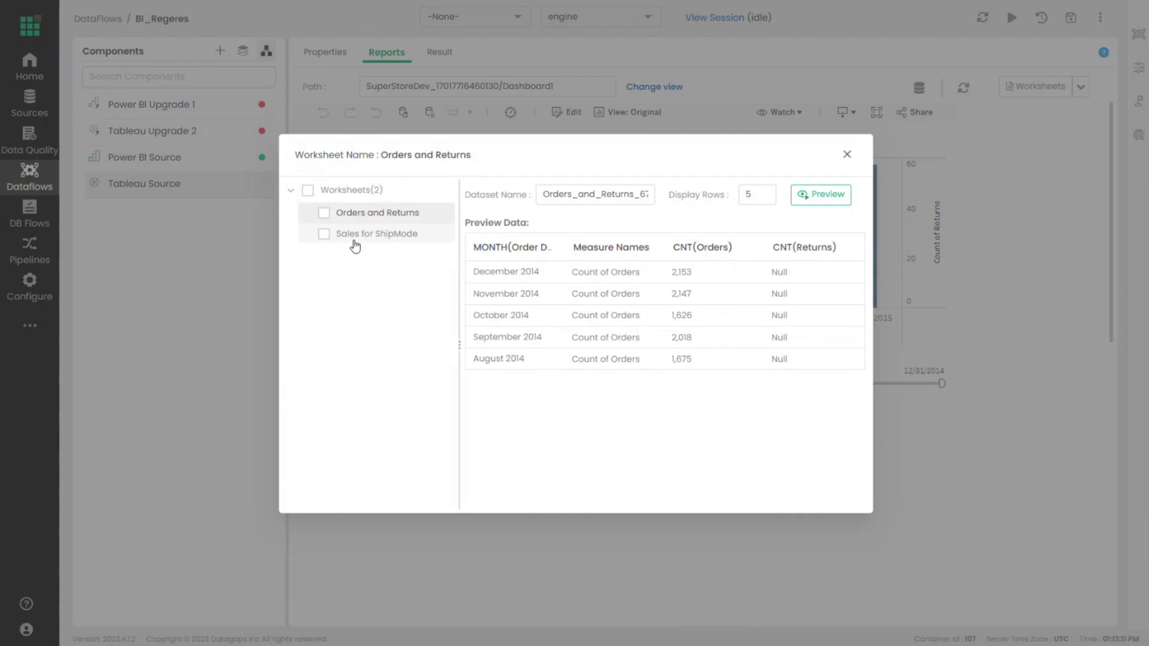
# Step: Select both the Orders and Returns and Sales for ShipMode worksheets for extraction and close the worksheet dialog
pyautogui.click(336, 234)
pyautogui.click(323, 213)
pyautogui.click(324, 234)
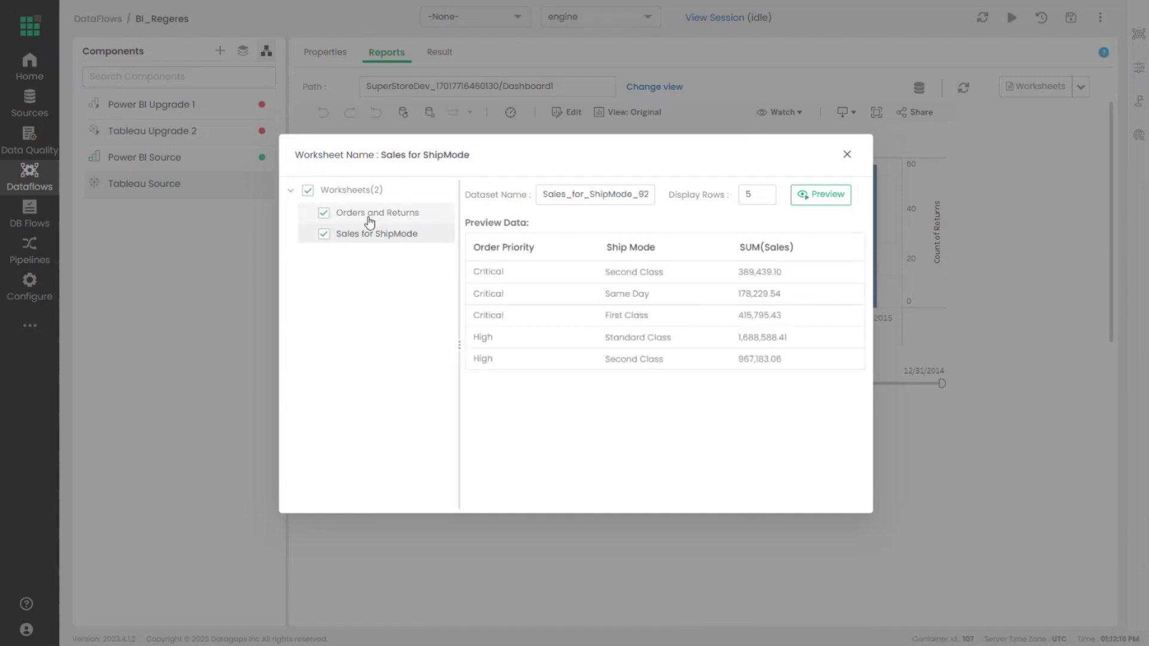
pyautogui.doubleClick(603, 191)
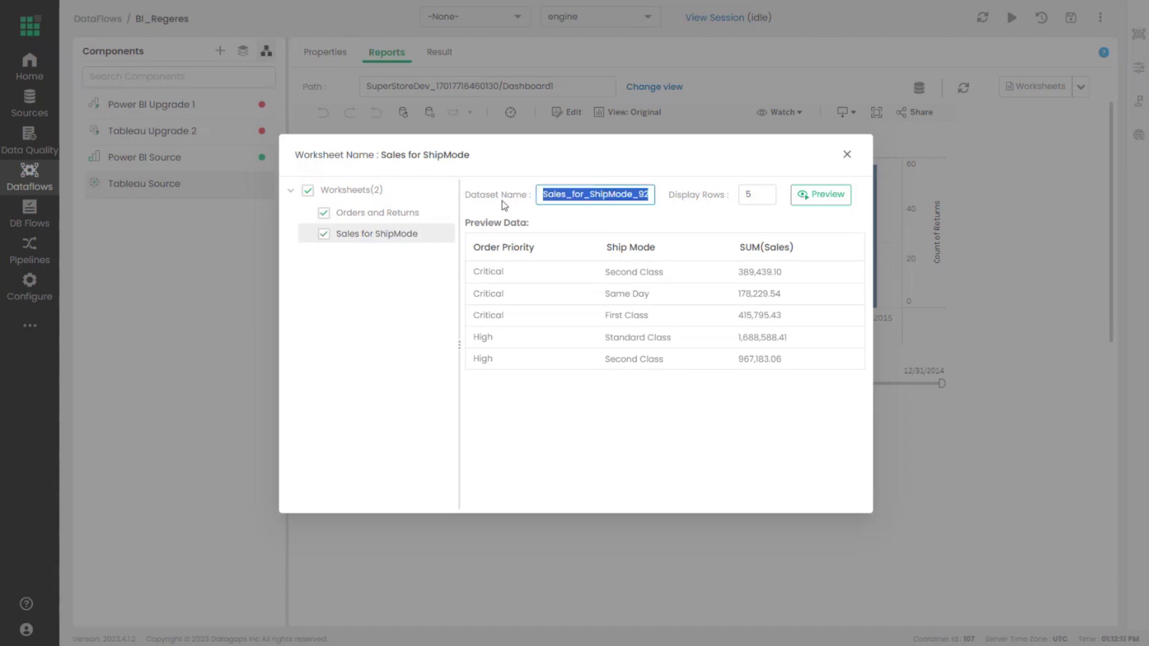
pyautogui.click(847, 155)
# Step: Run the Tableau Source component, check the dataflow diagram meanwhile, and reopen the component's results
pyautogui.click(432, 63)
pyautogui.click(652, 268)
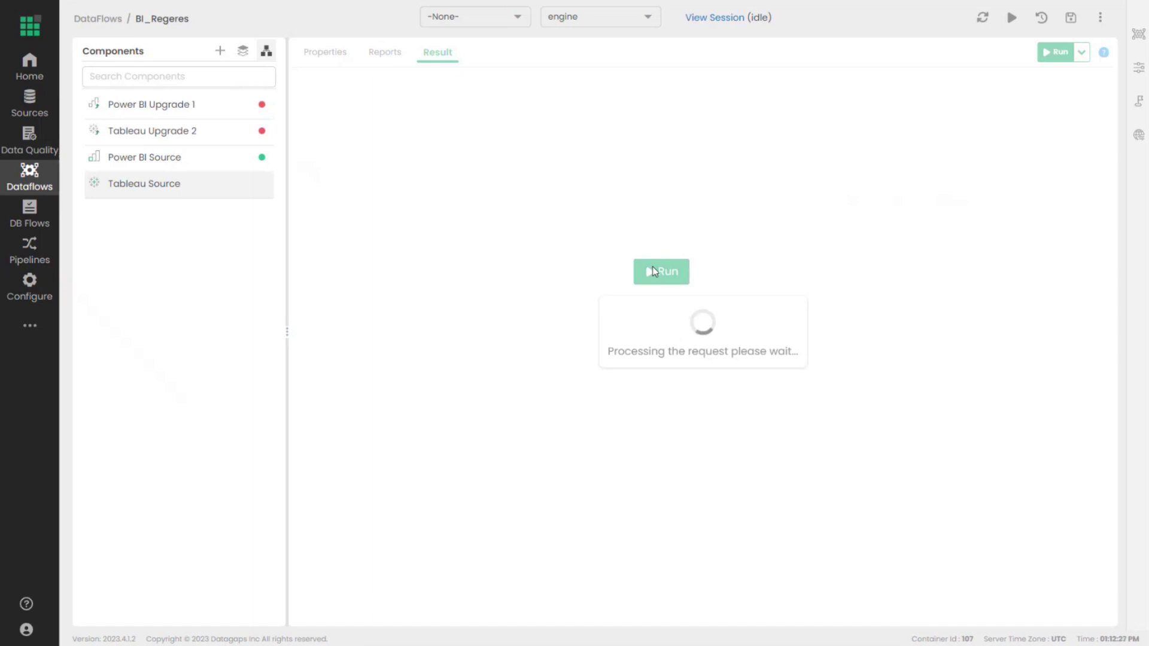
pyautogui.click(653, 273)
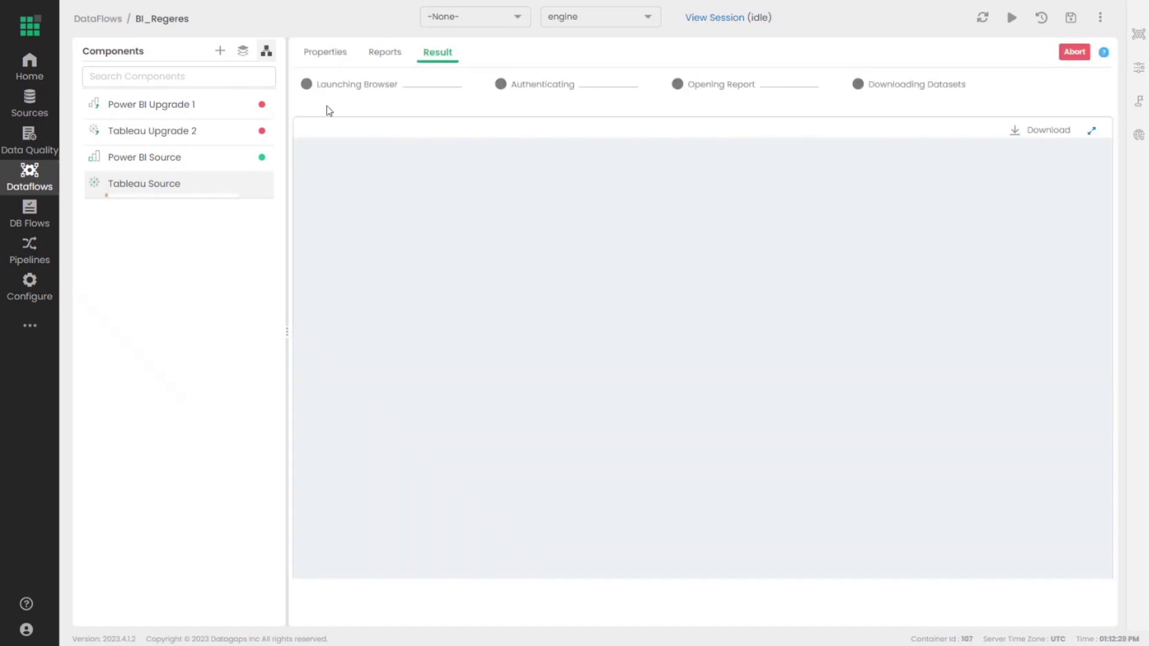
pyautogui.click(267, 55)
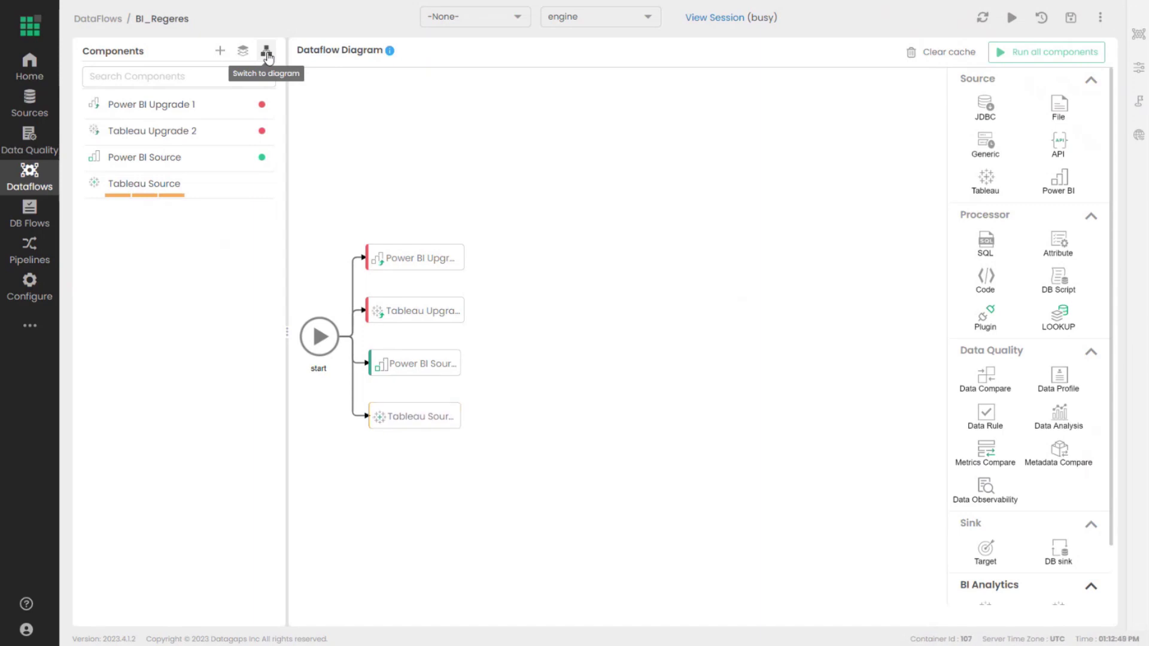
pyautogui.click(413, 418)
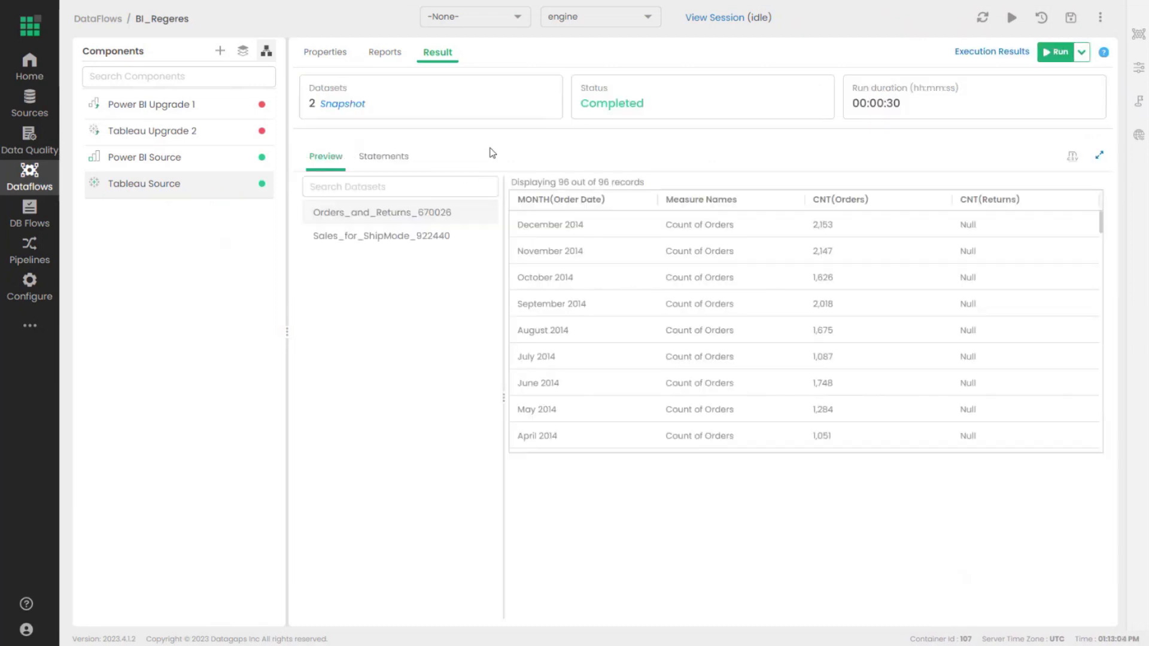
# Step: Examine the records in the extracted Orders and Returns and Sales for ShipMode datasets
pyautogui.click(398, 233)
pyautogui.click(401, 219)
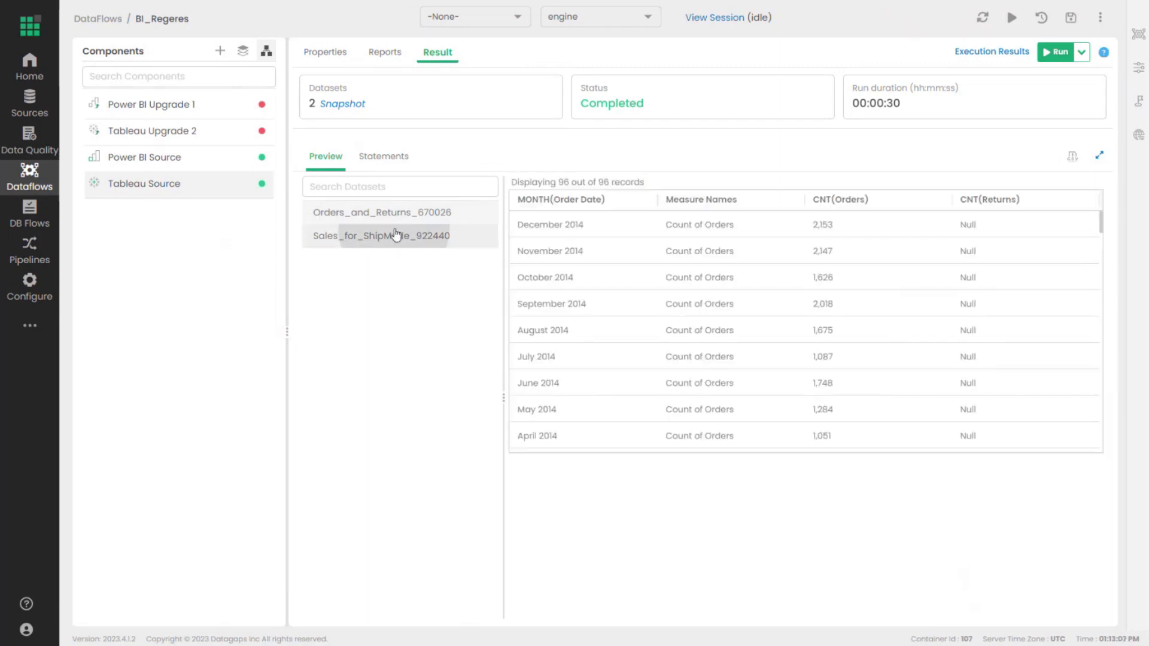
pyautogui.click(395, 233)
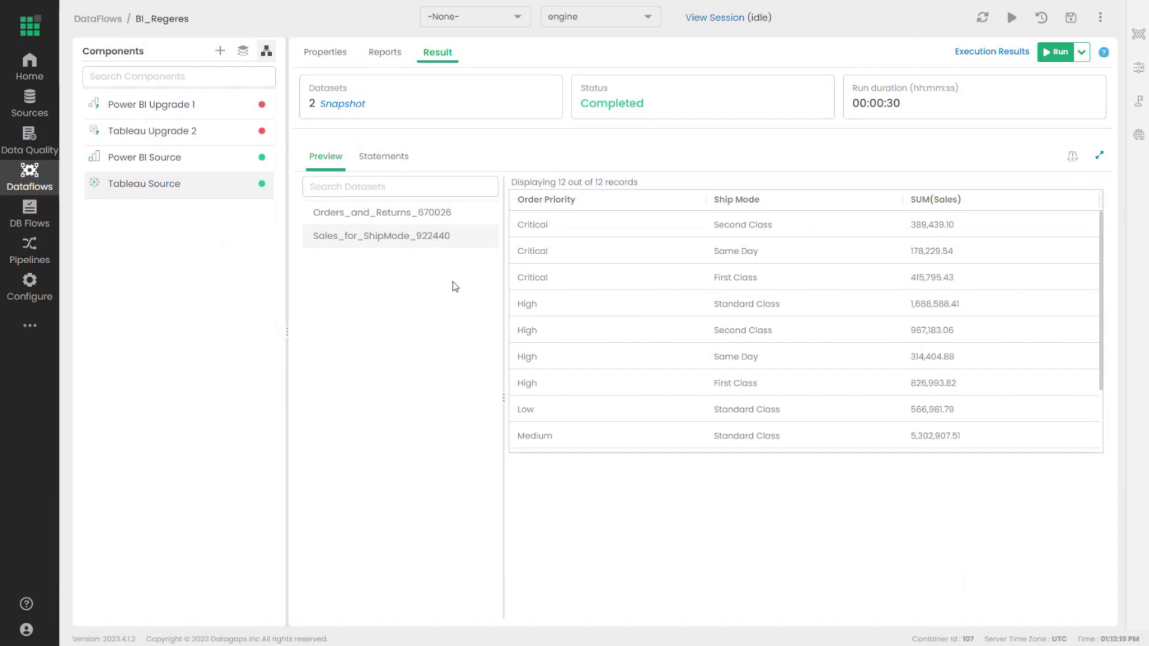
pyautogui.click(451, 222)
pyautogui.click(452, 238)
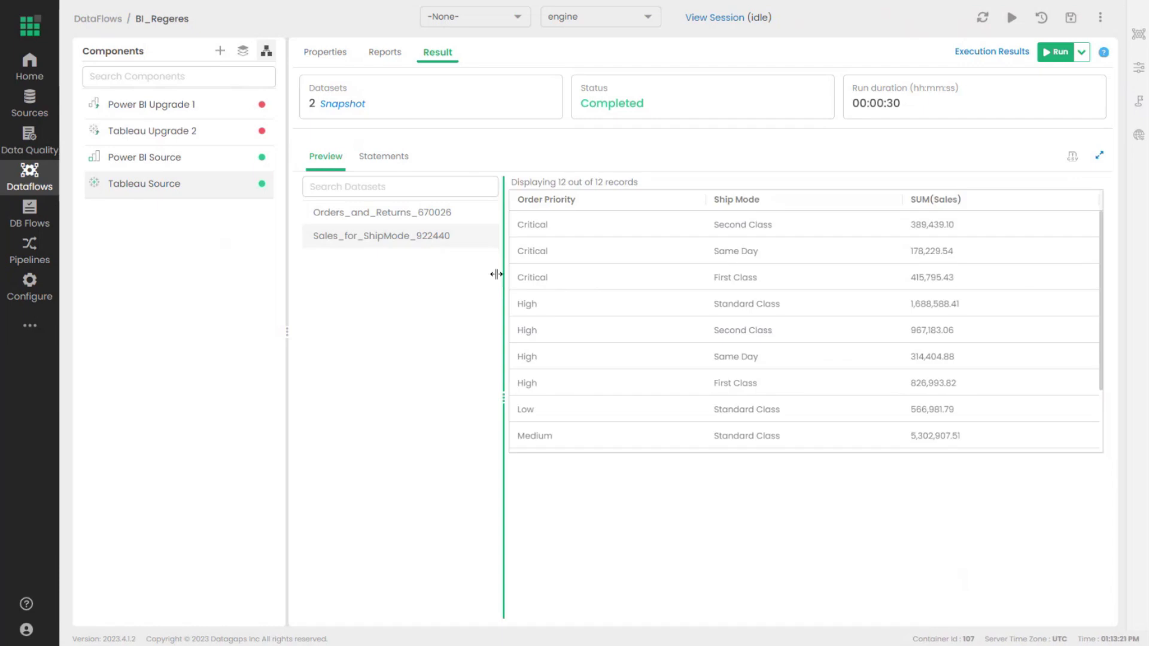
# Step: Return to the dataflow diagram and rearrange it, grouping the two Upgrade components higher up and shifting Power BI Source slightly
pyautogui.click(266, 50)
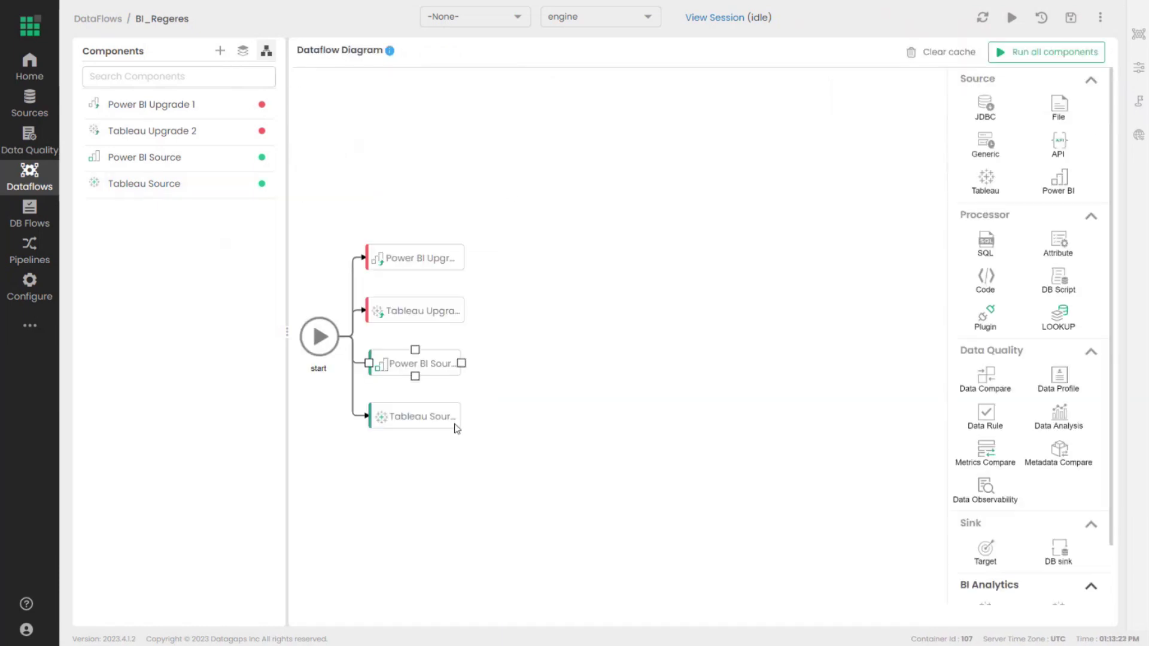
pyautogui.click(416, 265)
pyautogui.moveTo(416, 264); pyautogui.dragTo(480, 241)
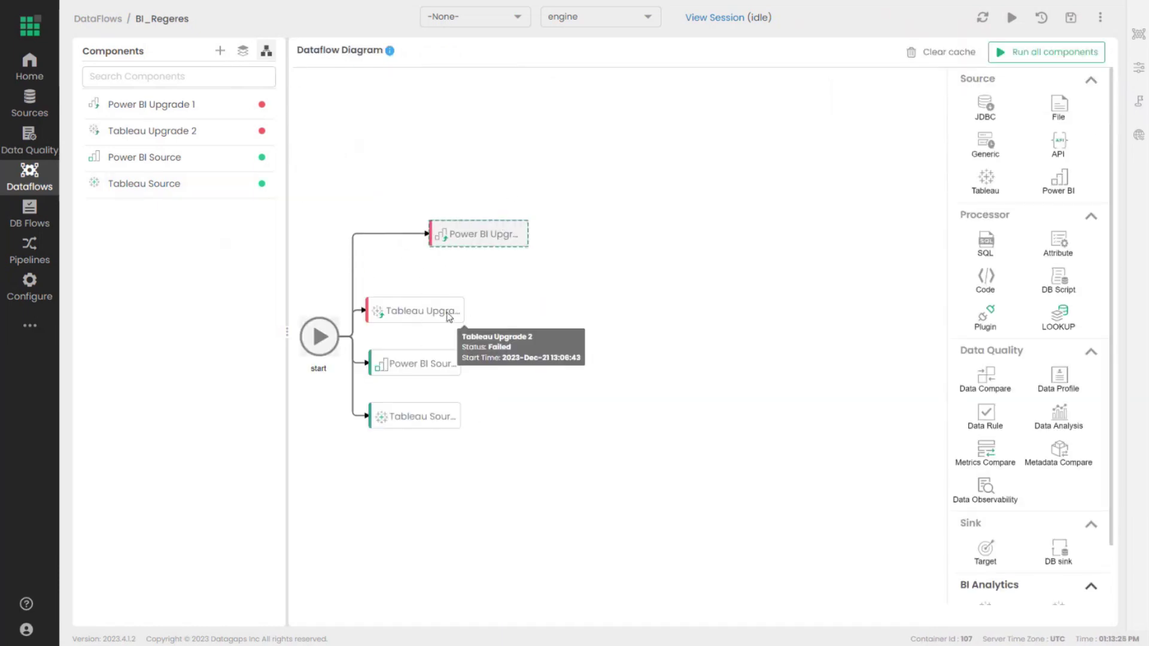
pyautogui.moveTo(449, 317); pyautogui.dragTo(510, 274)
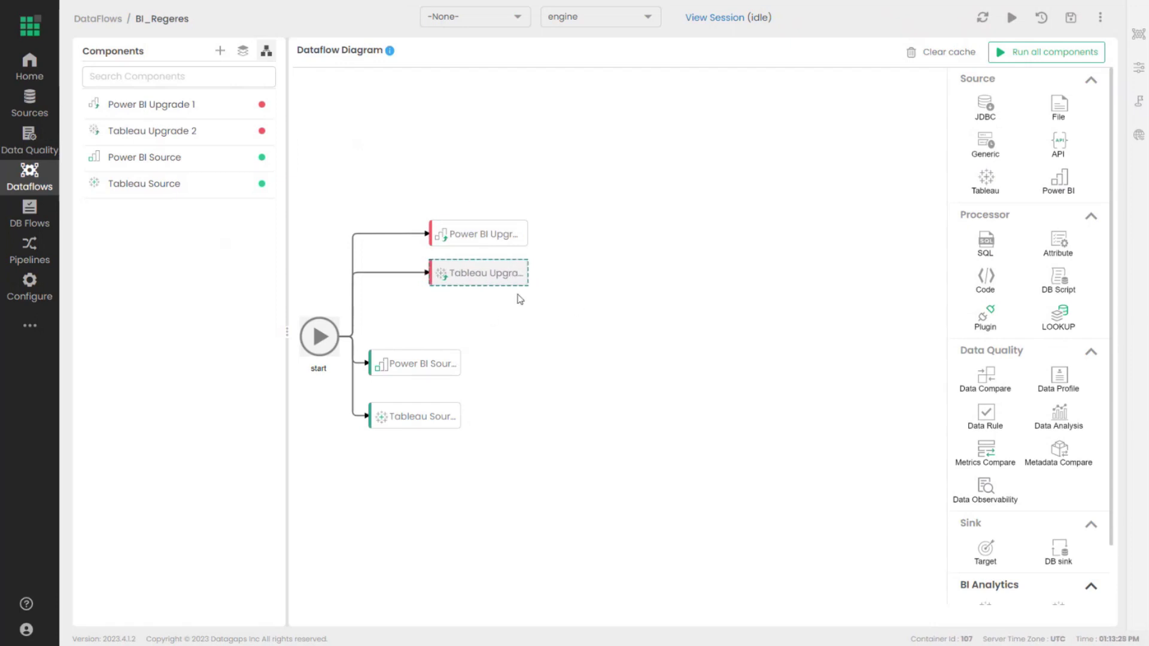
pyautogui.moveTo(442, 371)
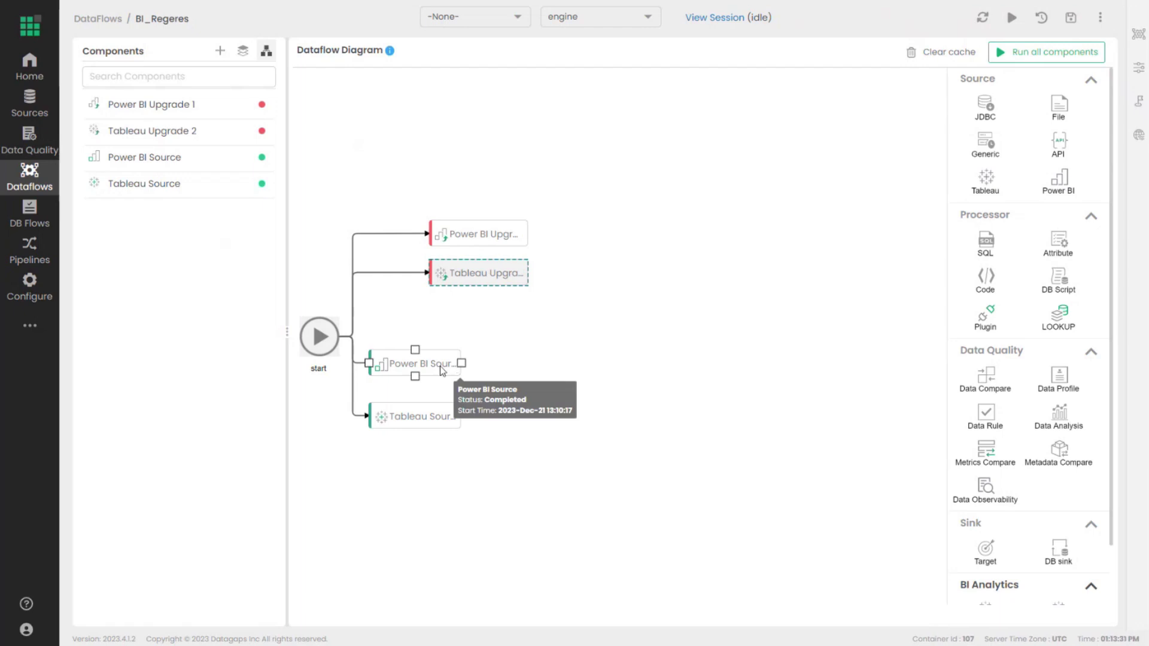
pyautogui.moveTo(441, 371); pyautogui.dragTo(464, 355)
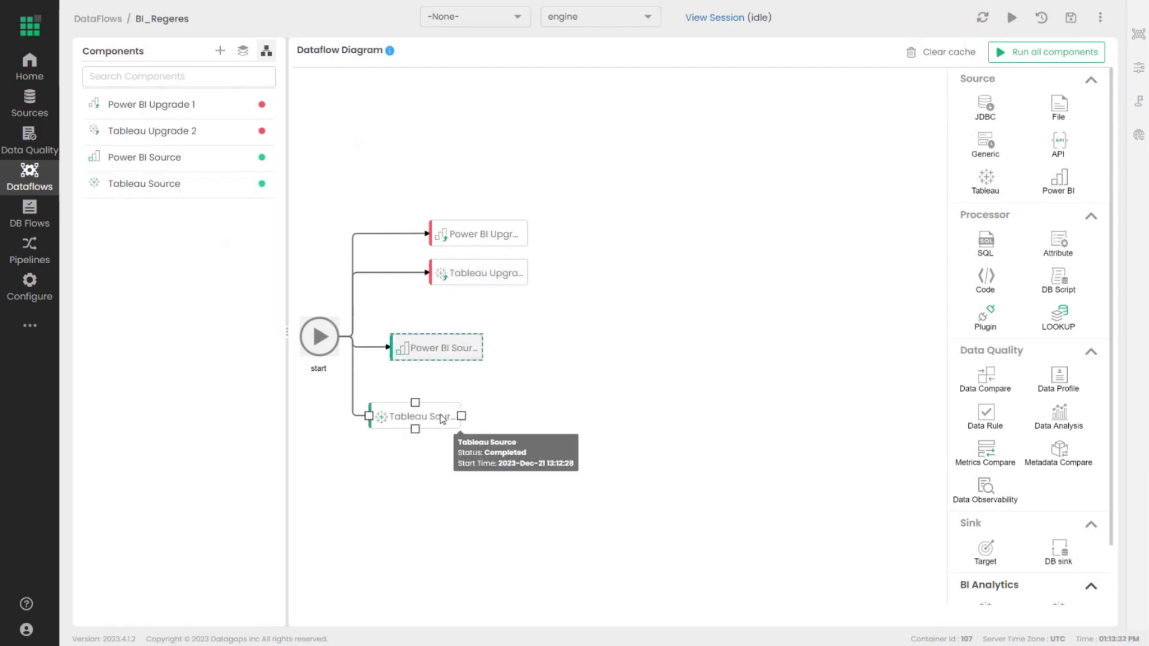
# Step: Open the 5_PowerBI_Report to Data Compare dataflow and view the report snapshot in the Power BI 4 results
pyautogui.click(109, 20)
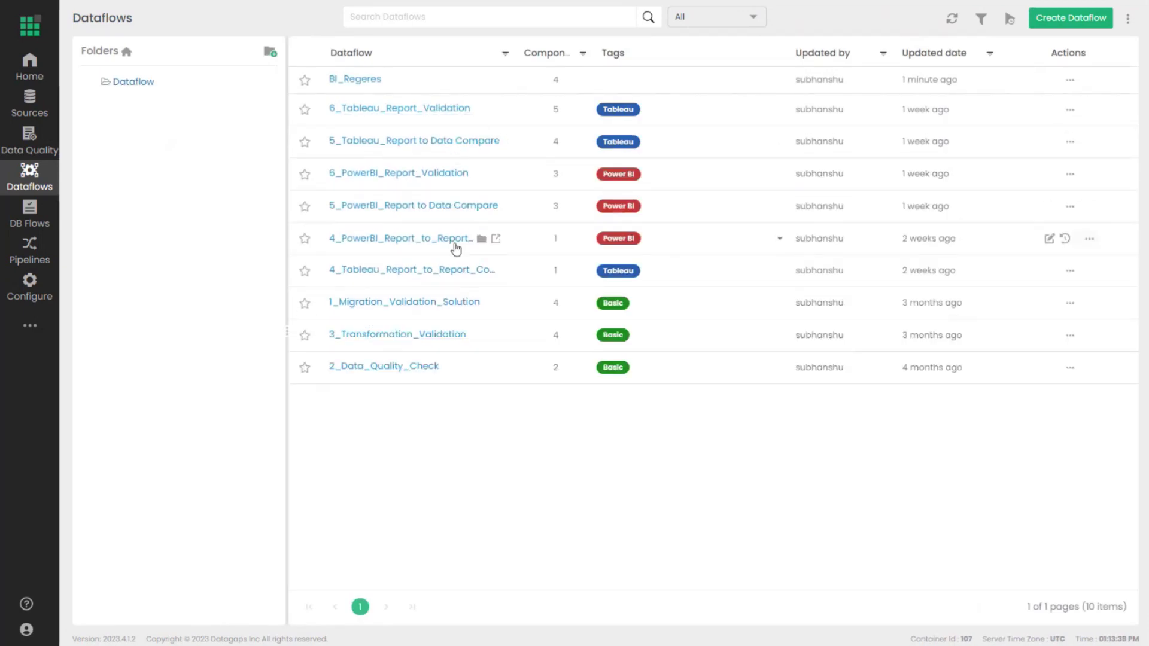
pyautogui.click(444, 206)
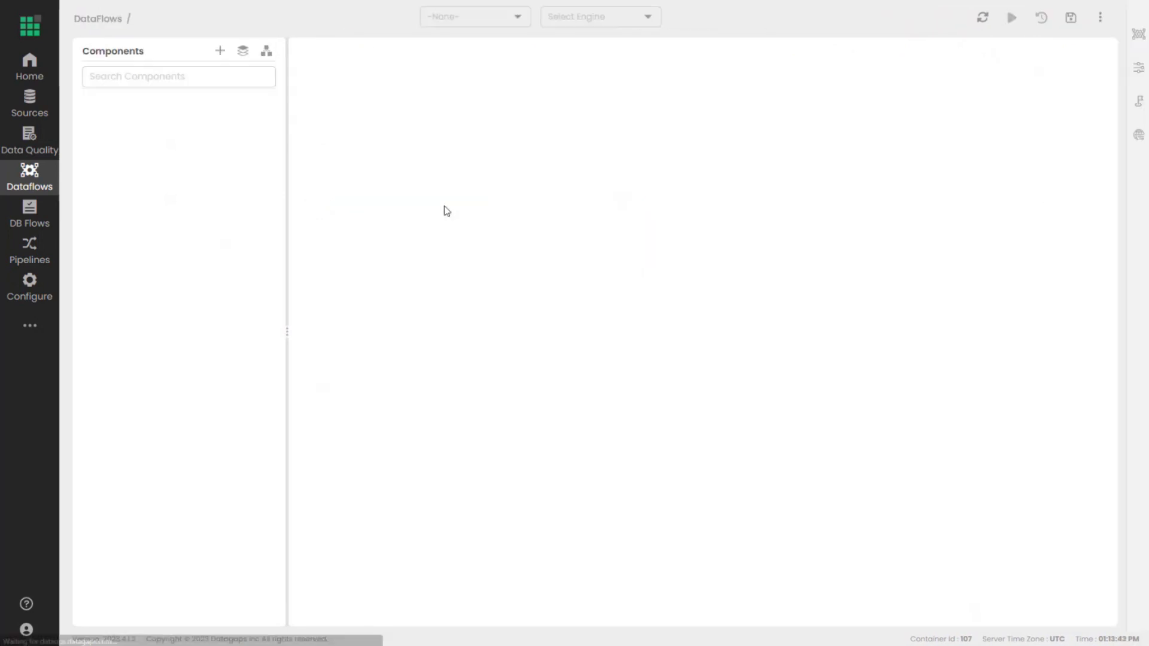
pyautogui.click(423, 363)
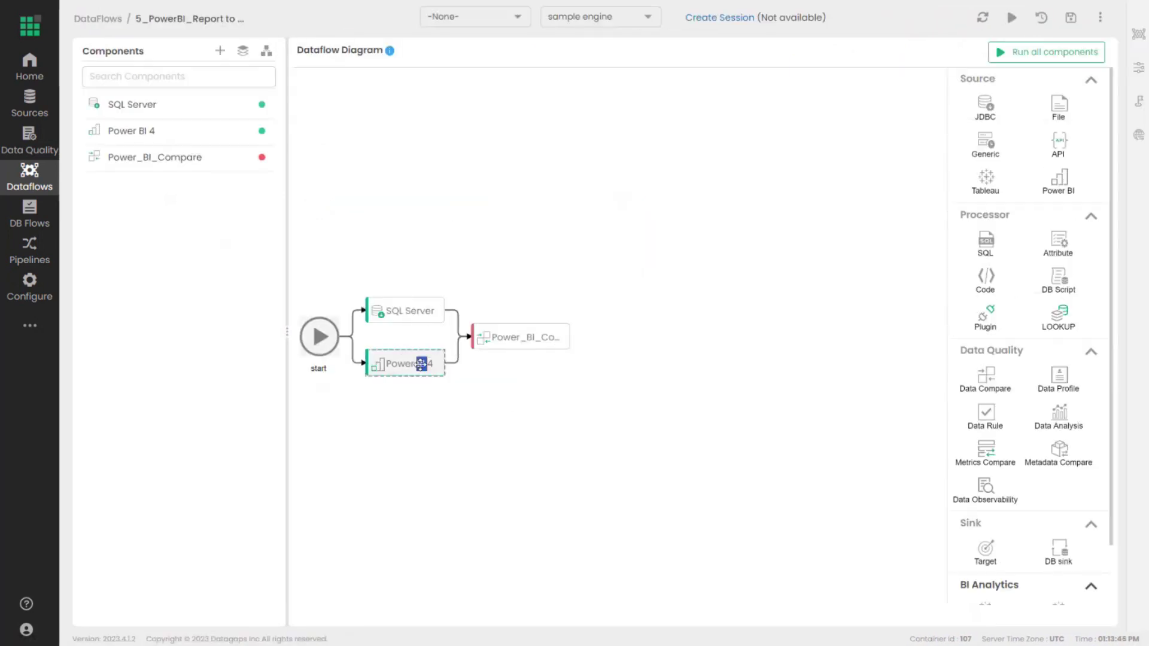
pyautogui.click(339, 106)
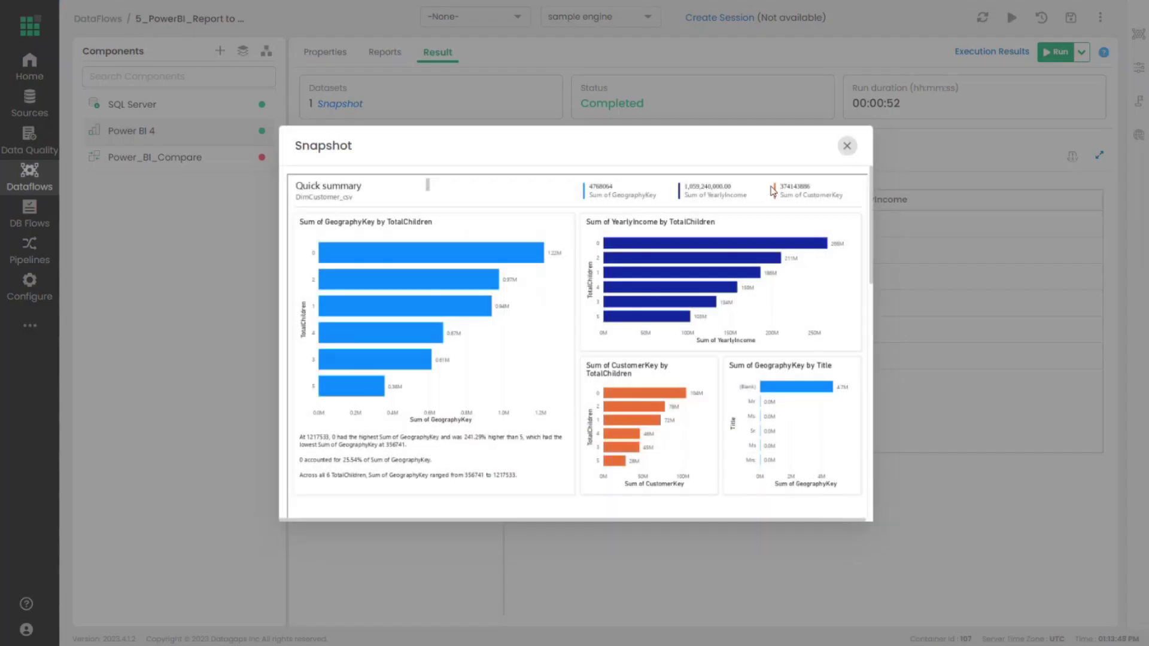
pyautogui.click(847, 147)
# Step: Inspect the SQL Server component's properties and its query on dbo.DimCustomer
pyautogui.click(267, 51)
pyautogui.click(400, 314)
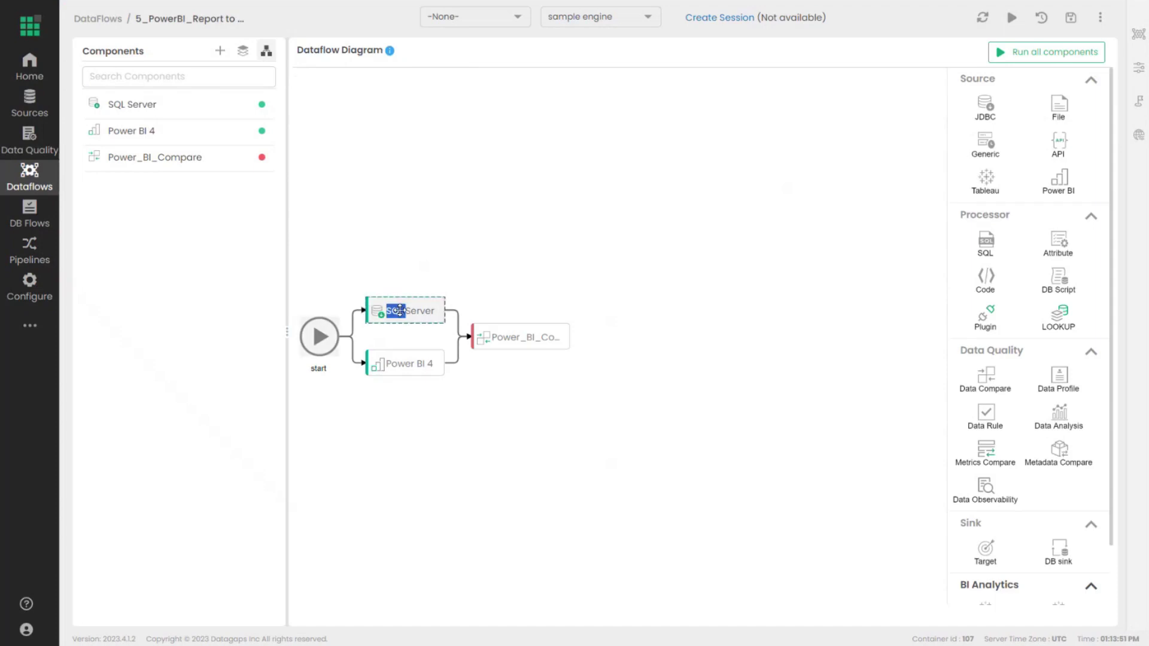
pyautogui.click(339, 54)
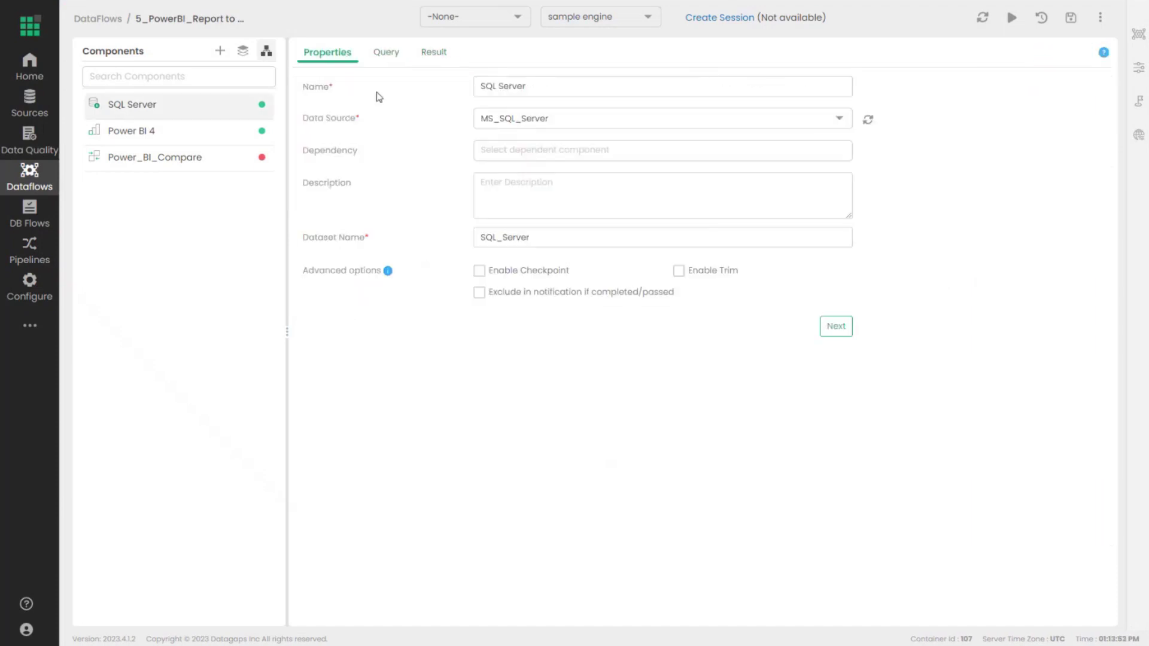
pyautogui.click(387, 53)
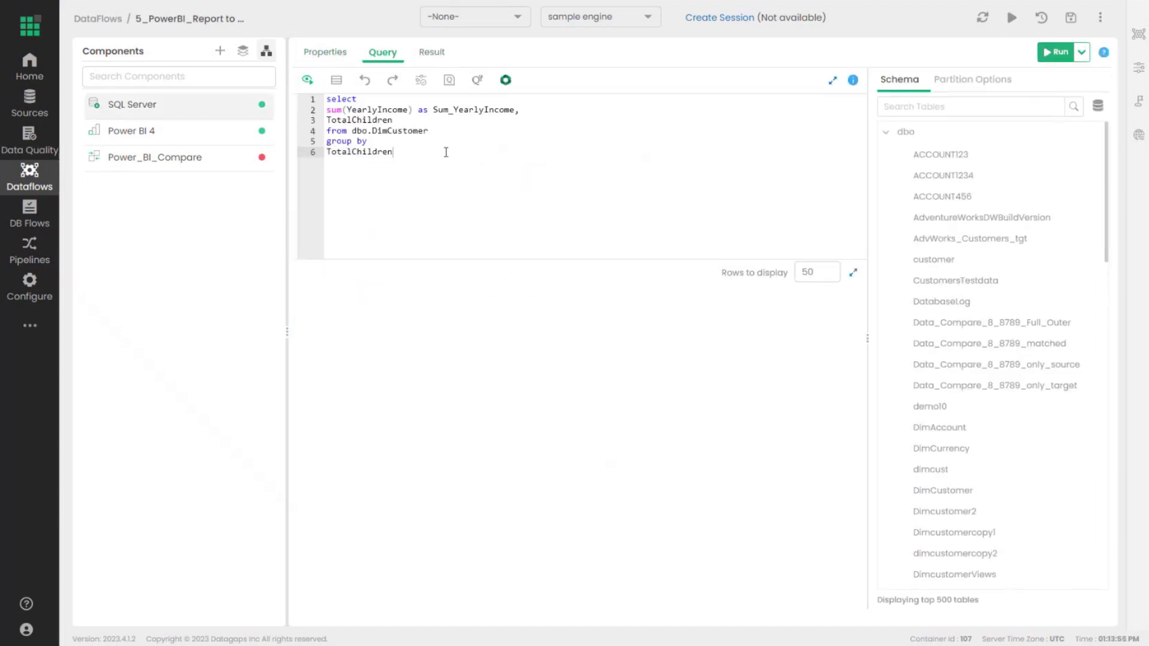
pyautogui.moveTo(393, 152); pyautogui.dragTo(315, 107)
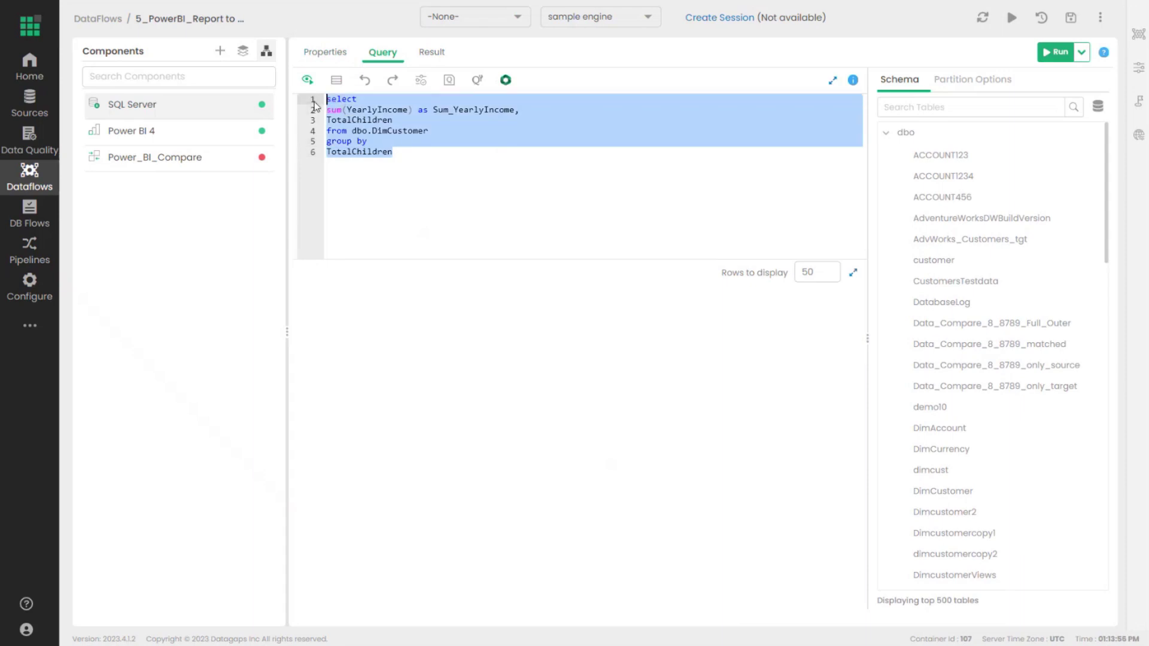
pyautogui.click(389, 154)
pyautogui.doubleClick(386, 131)
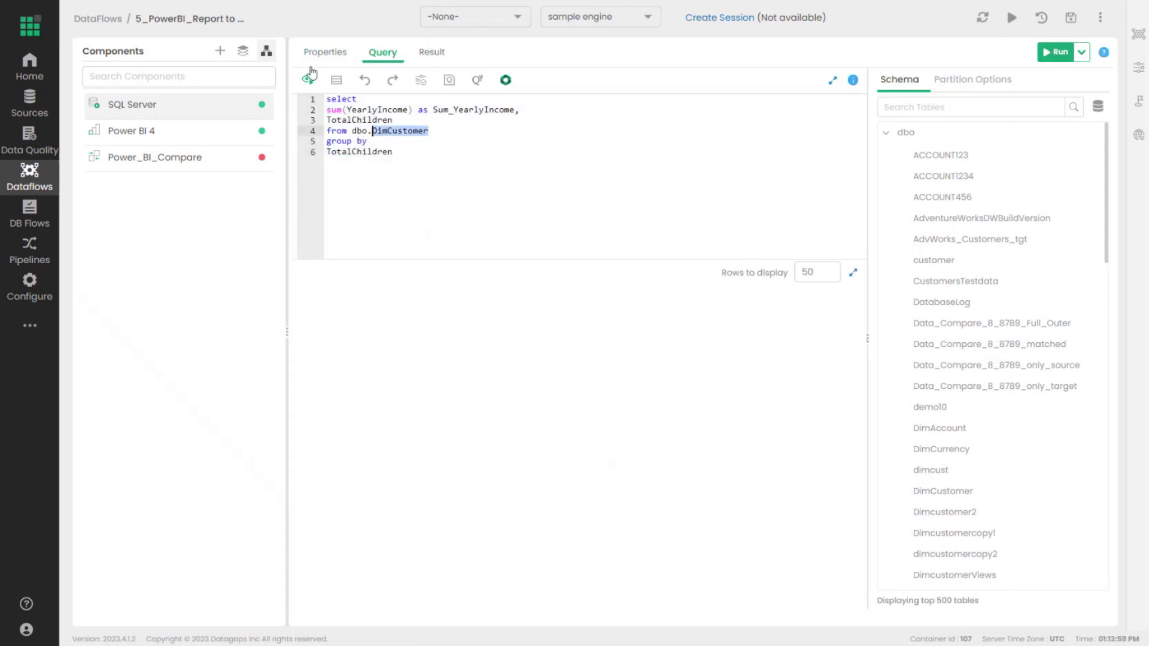
# Step: Open the Power_BI_Compare results from the diagram and review the mismatched rows
pyautogui.click(266, 51)
pyautogui.click(506, 335)
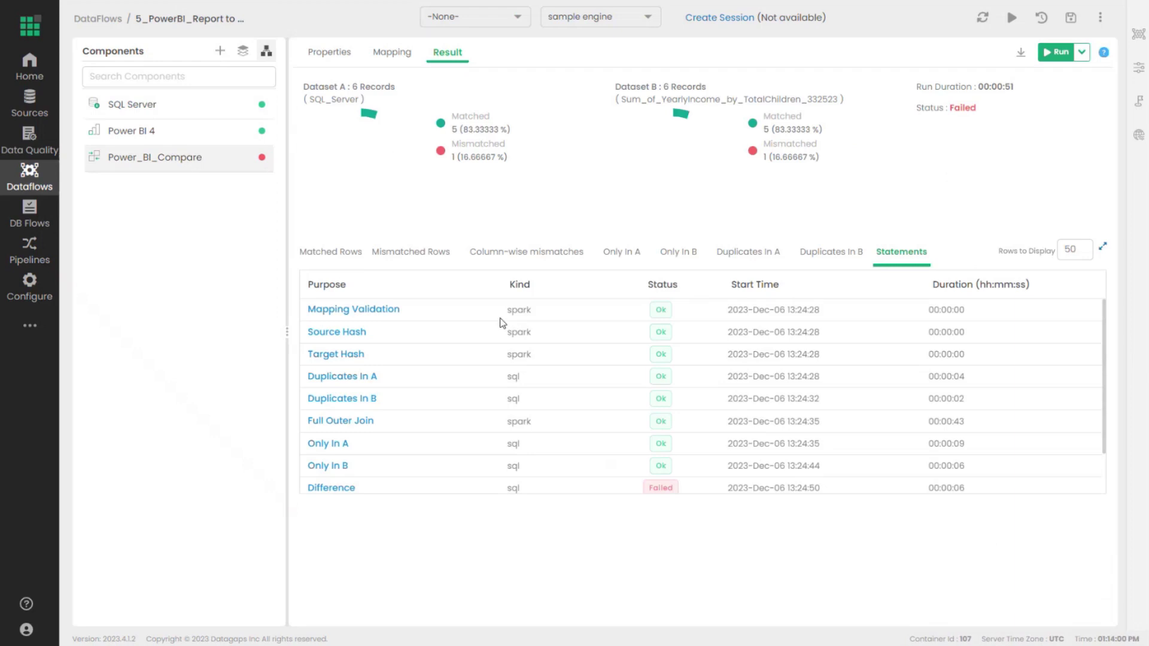
pyautogui.click(409, 252)
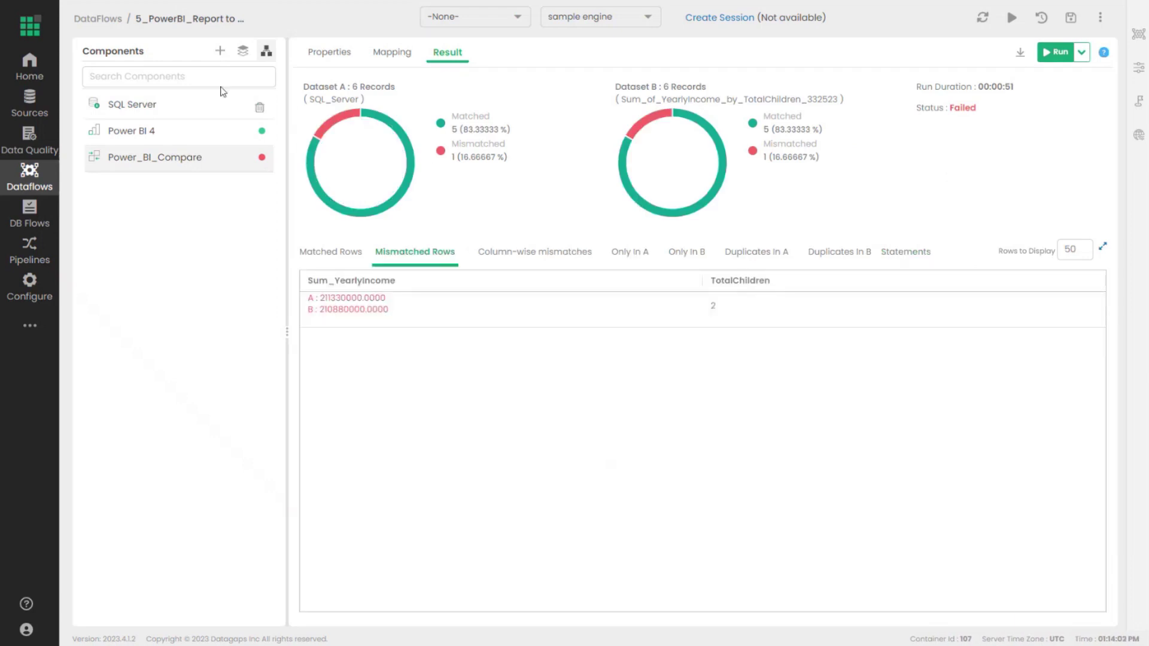
# Step: Open the 5_Tableau_Report to Data Compare dataflow and align the Tableau and Tableau_Cleanup components in one row above SQL Server
pyautogui.click(109, 20)
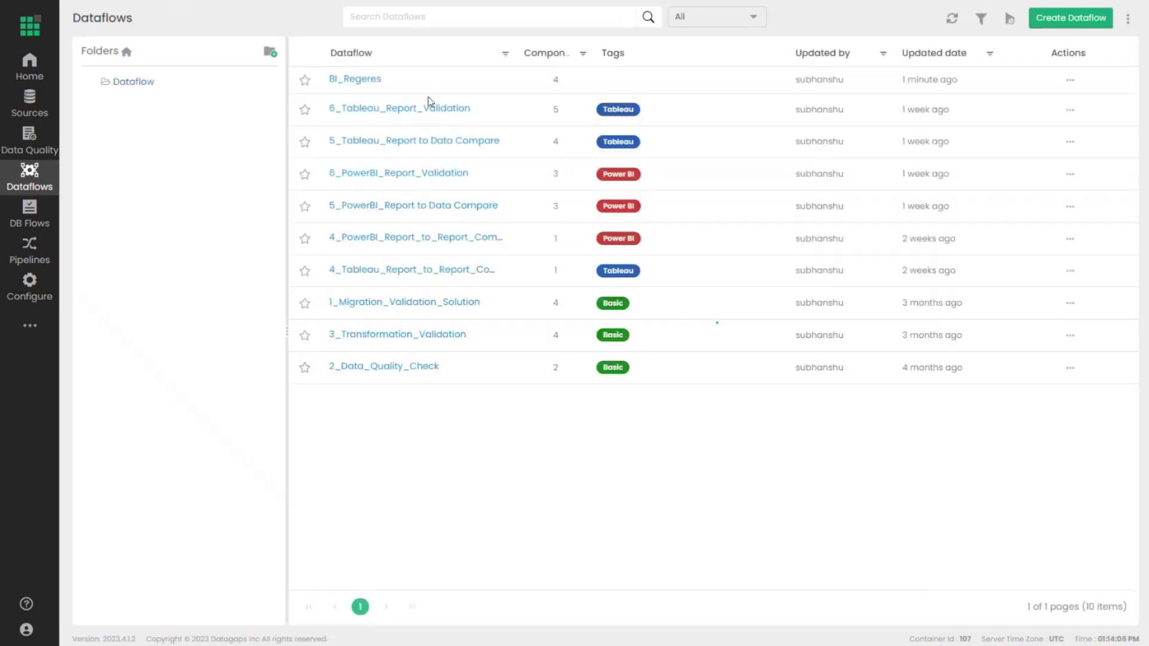
pyautogui.click(424, 146)
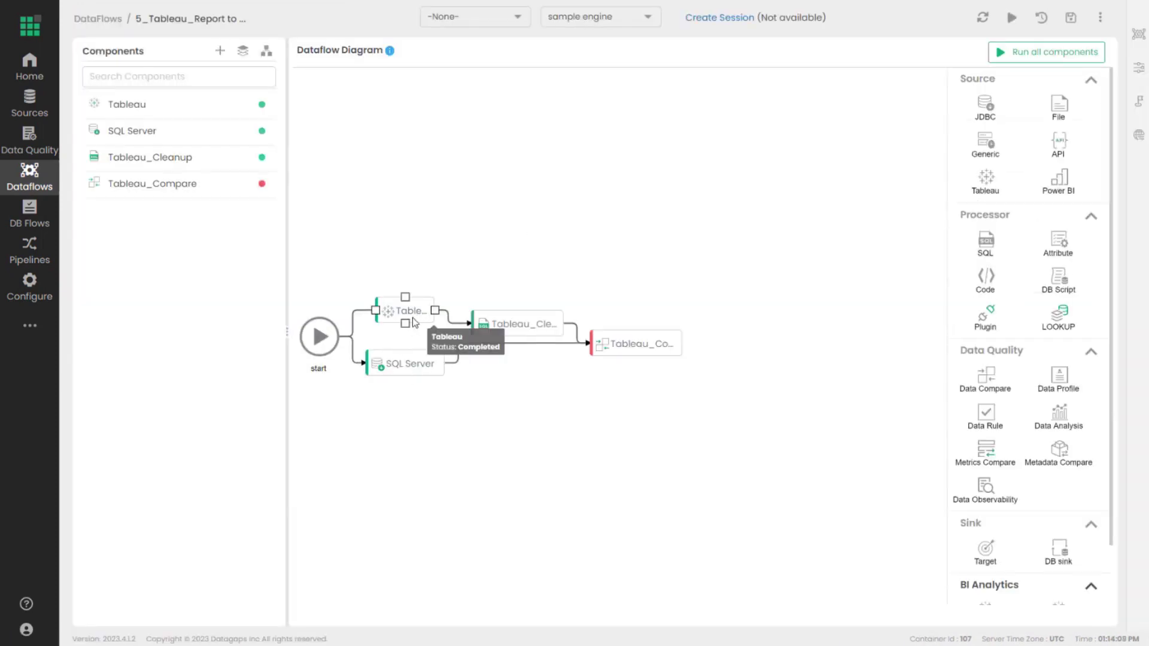
pyautogui.moveTo(410, 314); pyautogui.dragTo(411, 294)
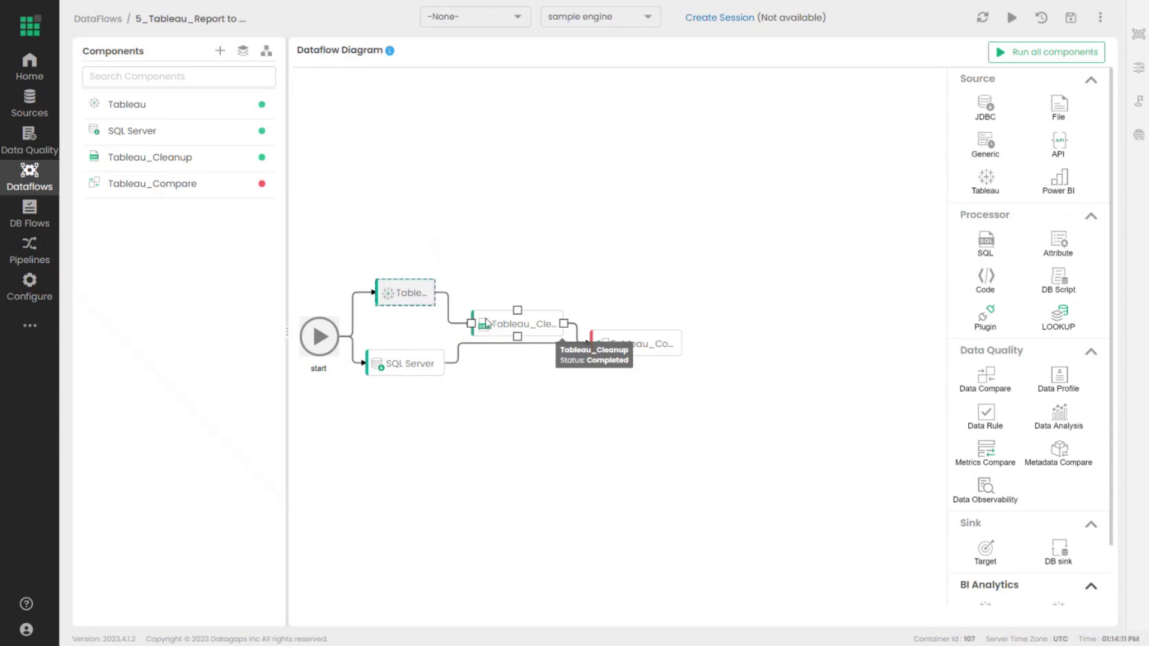
pyautogui.moveTo(503, 318); pyautogui.dragTo(501, 286)
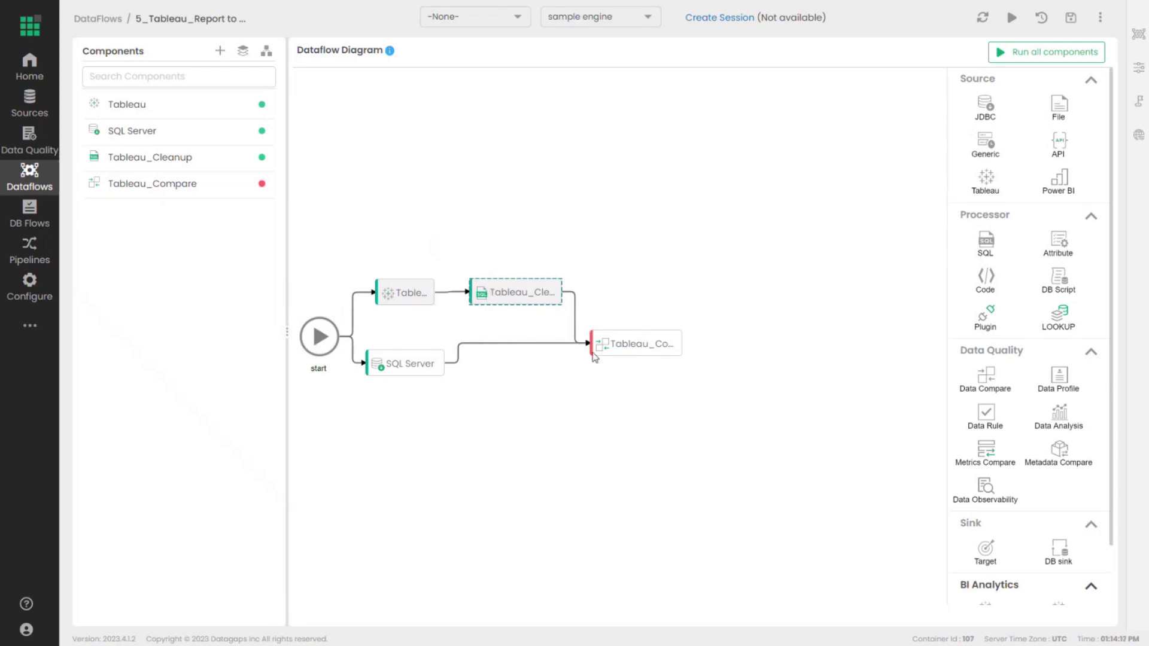
# Step: Open the Tableau_Compare results from the diagram and review the mismatched and matched rows
pyautogui.click(628, 352)
pyautogui.click(392, 251)
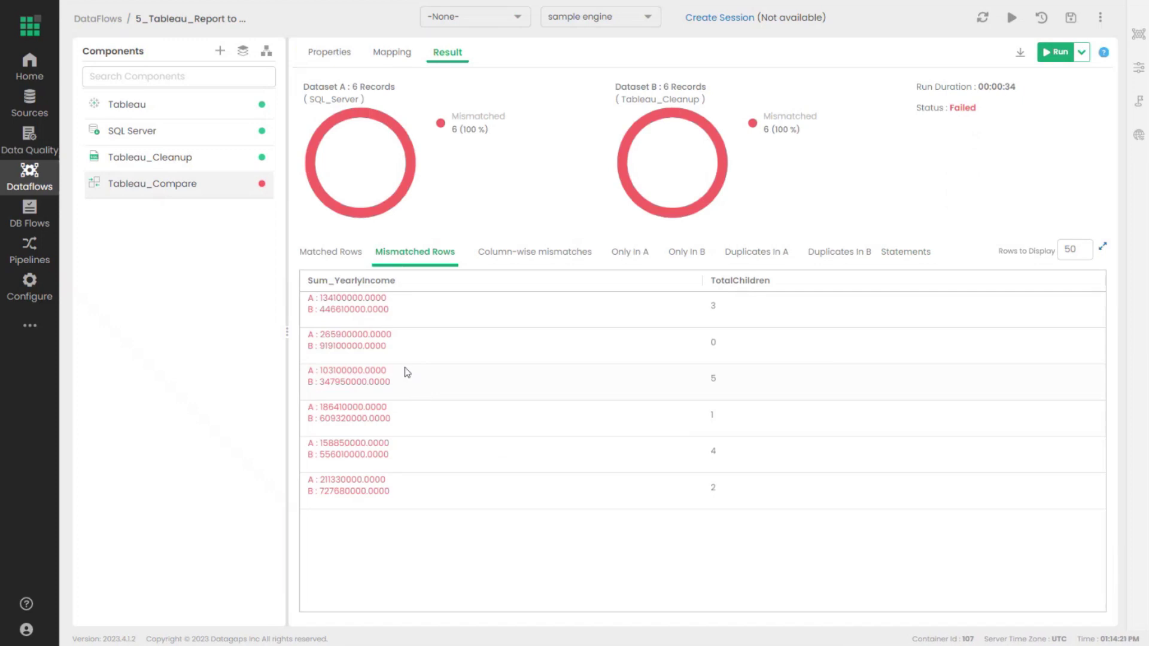
pyautogui.click(329, 251)
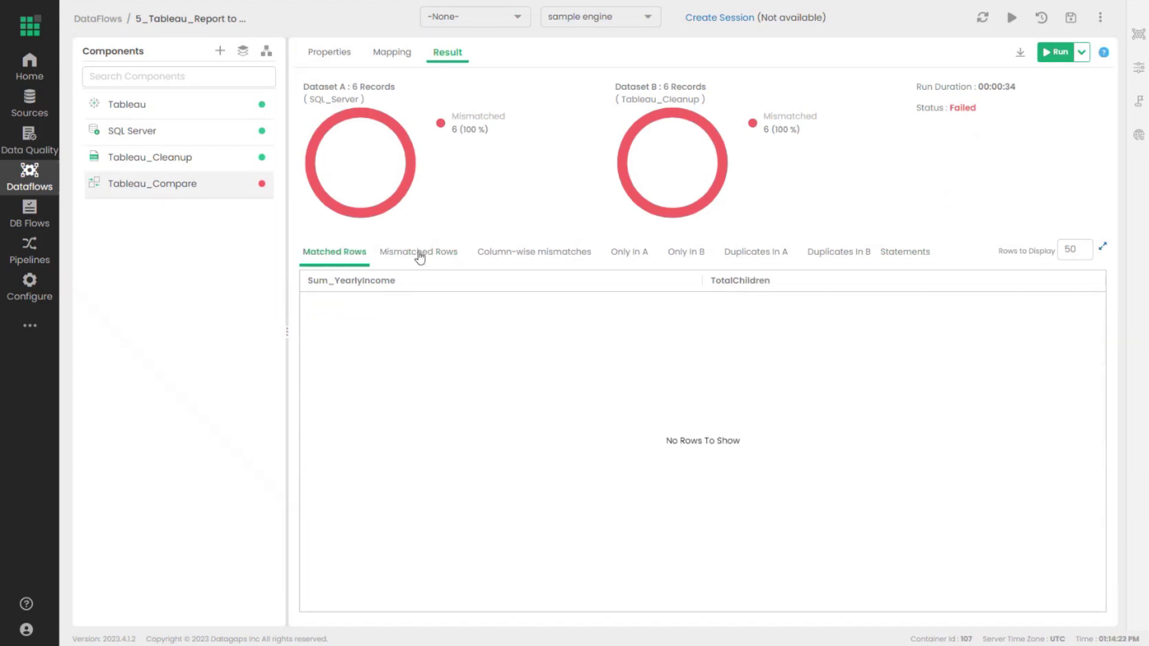
pyautogui.click(417, 253)
# Step: Open the 6_PowerBI_Report_Validation dataflow and inspect the results and properties of the Sales by Market Rules component
pyautogui.click(99, 19)
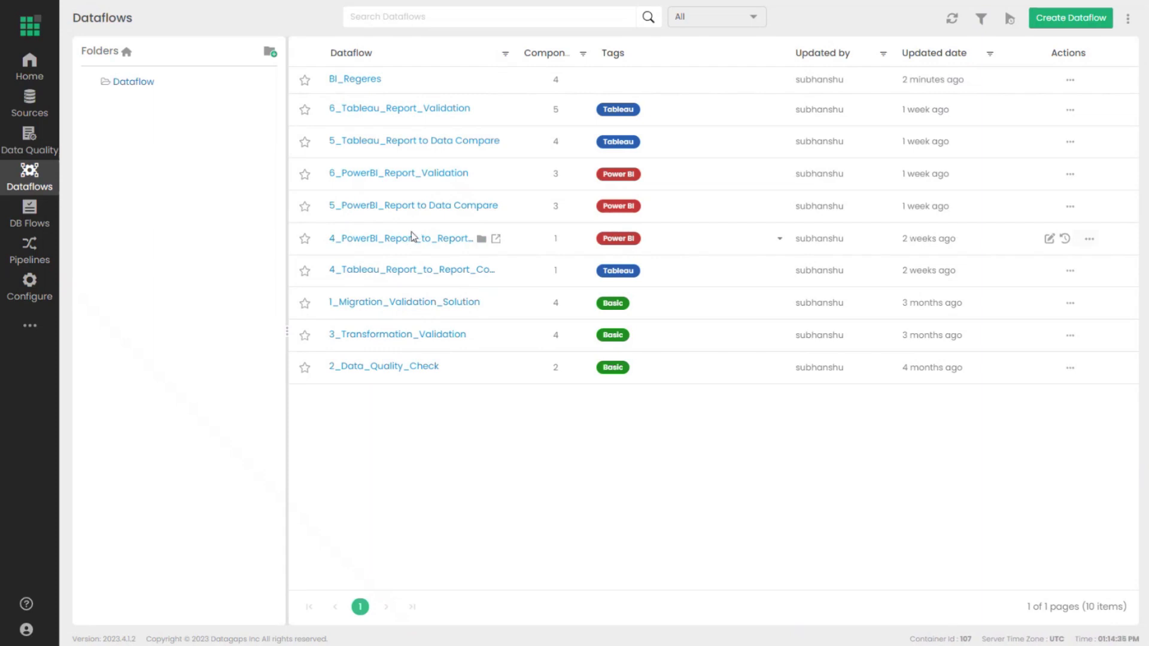
pyautogui.click(423, 177)
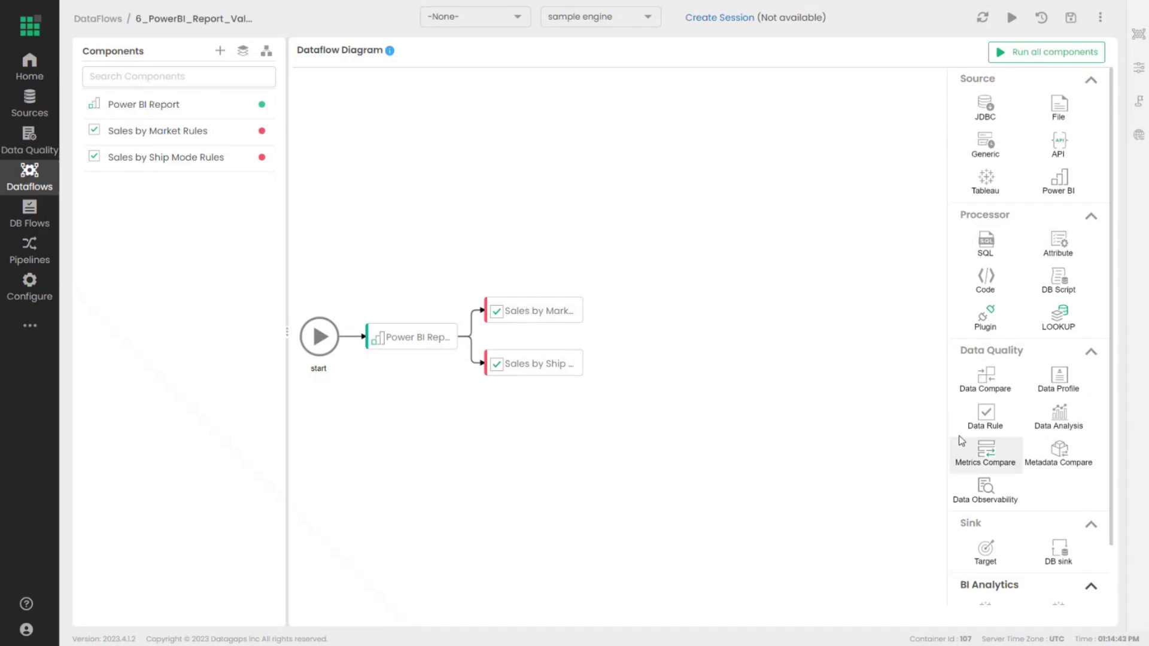
pyautogui.click(538, 311)
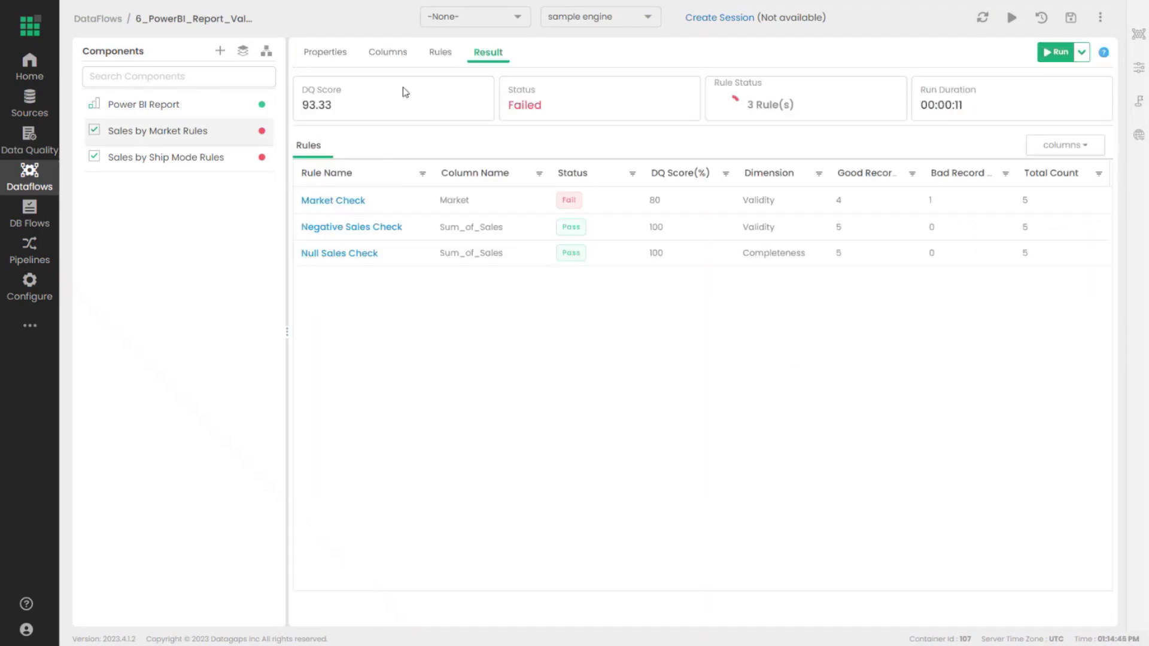
pyautogui.click(331, 53)
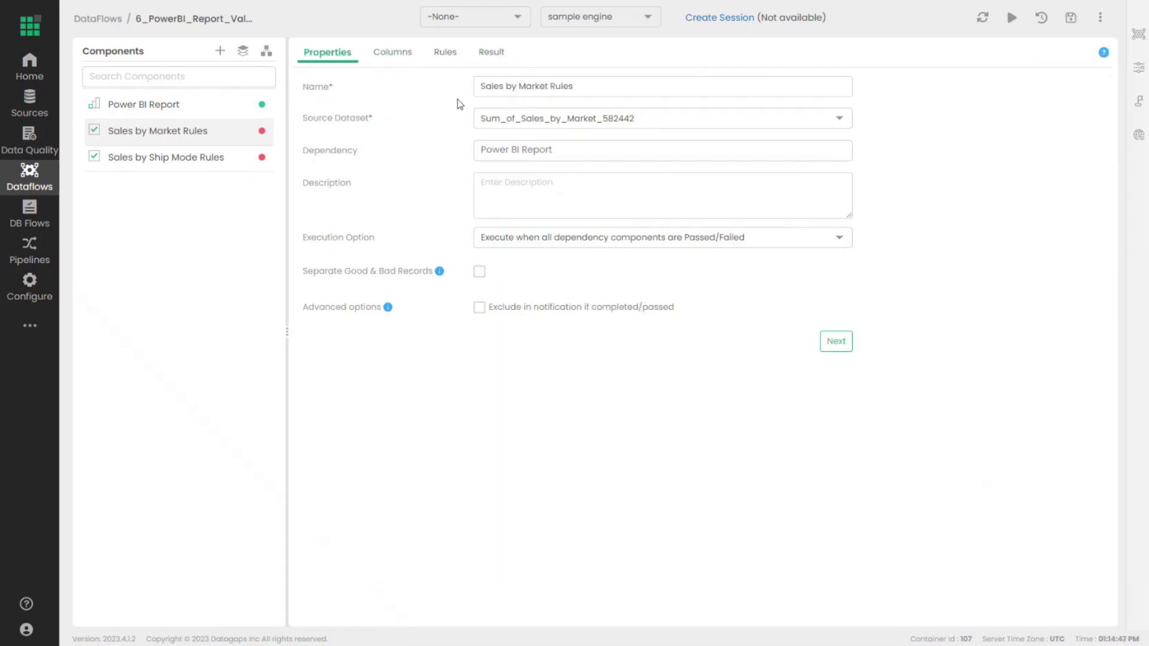
# Step: View the rules defined in Sales by Market Rules and the available rule types, and return to the dataflow diagram
pyautogui.click(446, 50)
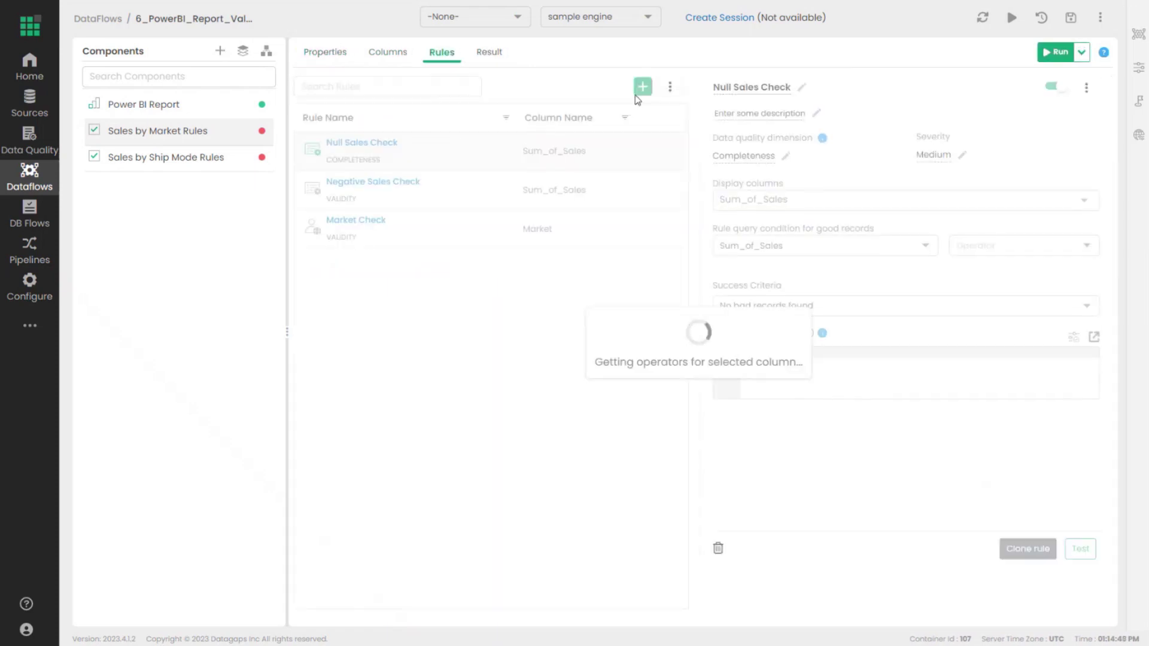
pyautogui.click(642, 88)
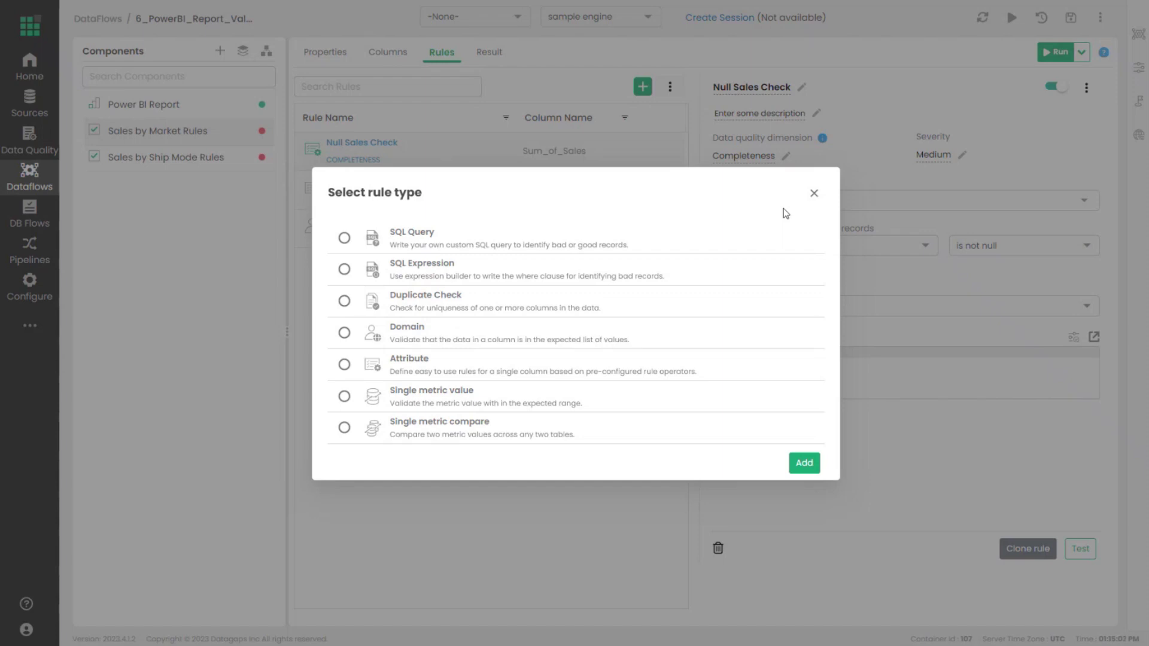
pyautogui.click(813, 193)
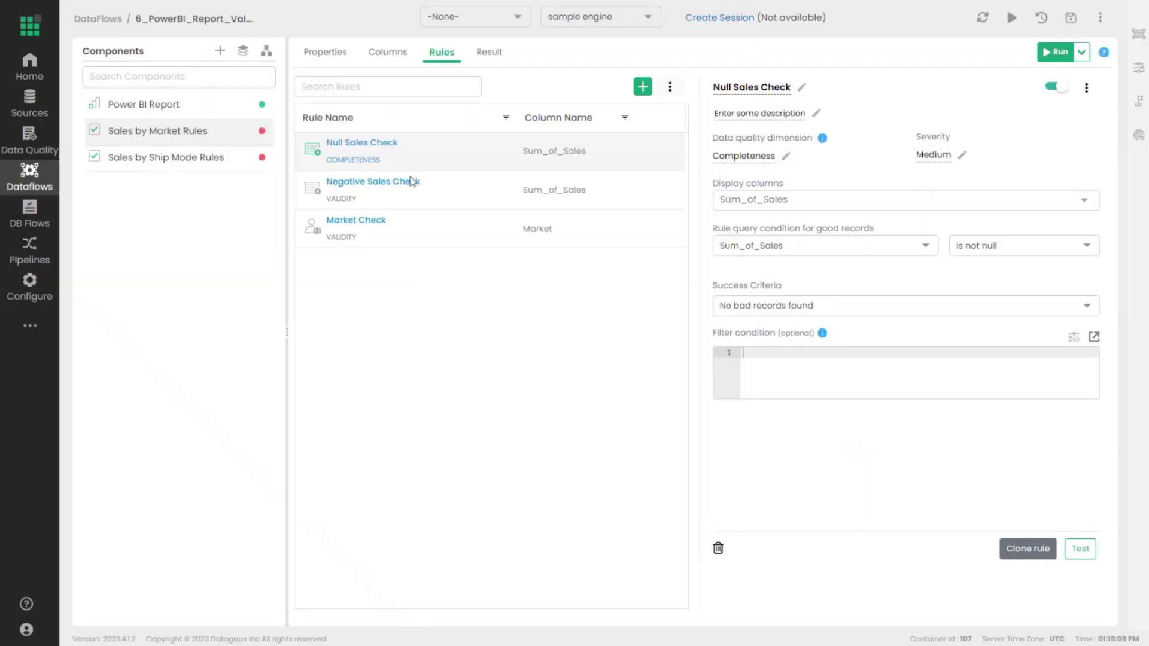
pyautogui.click(267, 50)
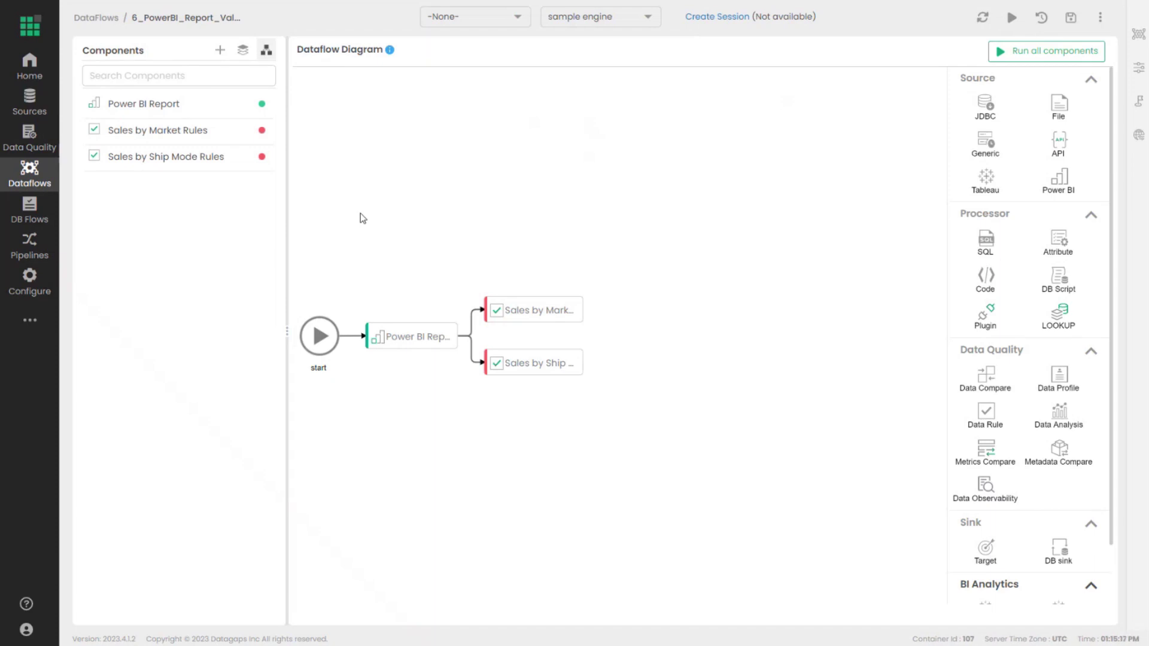
# Step: Create a new data pipeline, keeping the suggested name and an empty description
pyautogui.click(48, 262)
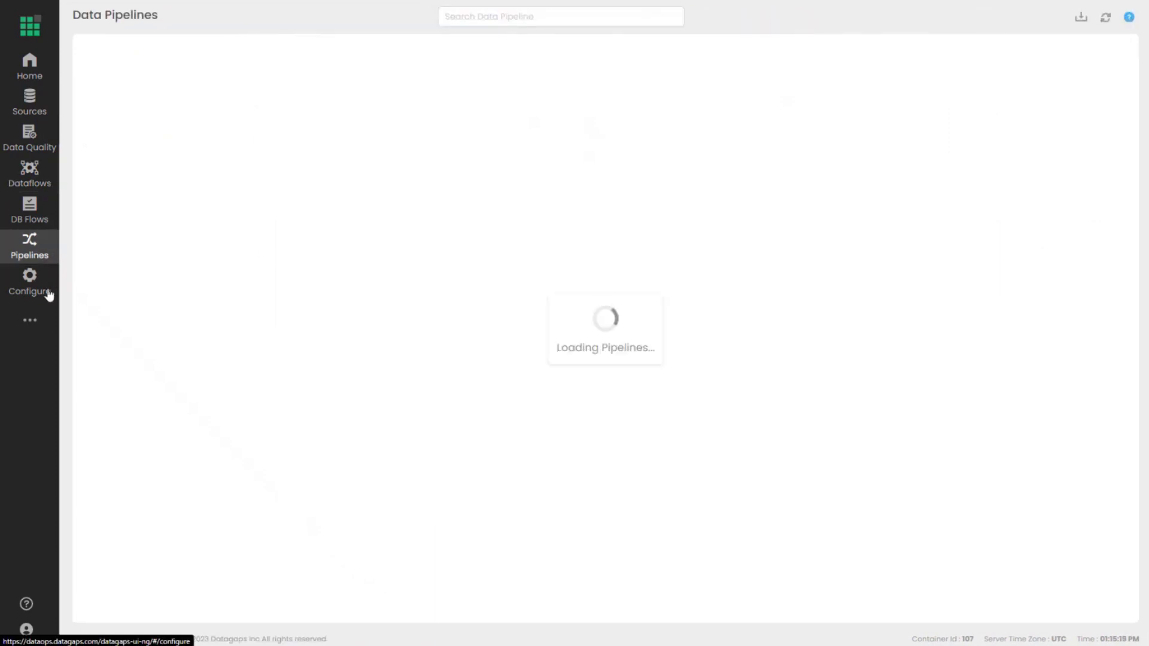
pyautogui.click(623, 316)
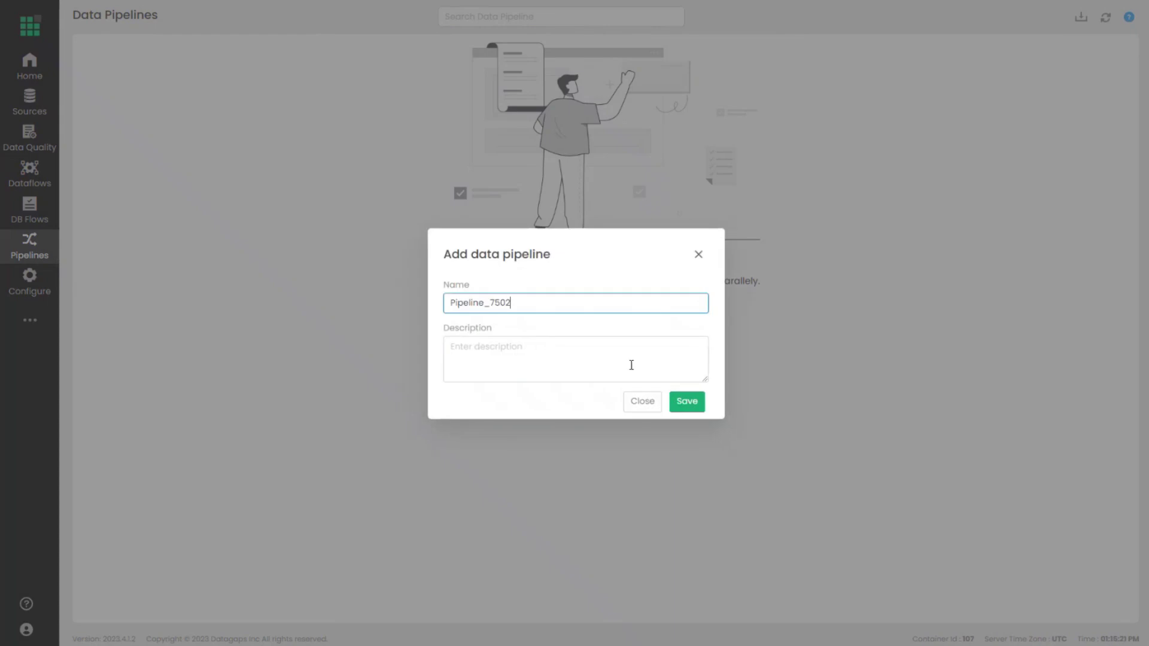
pyautogui.click(683, 402)
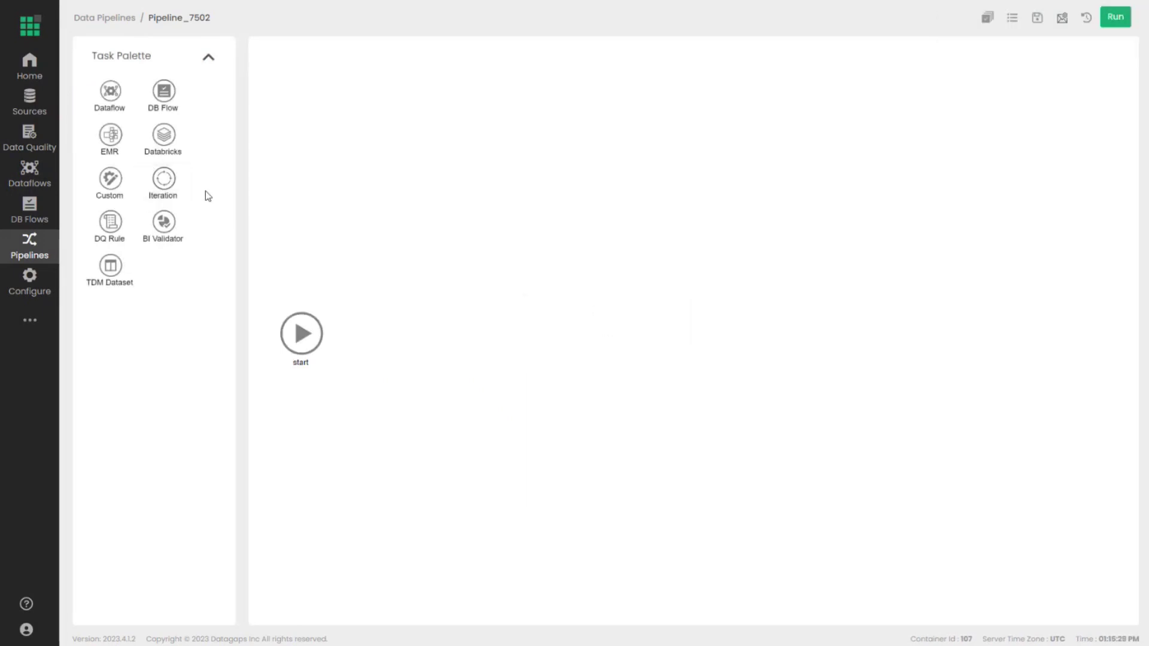
# Step: Add a Dataflow task for 5_PowerBI_Report to Data Compare beside the pipeline's start node
pyautogui.moveTo(128, 108); pyautogui.dragTo(400, 330)
pyautogui.click(519, 114)
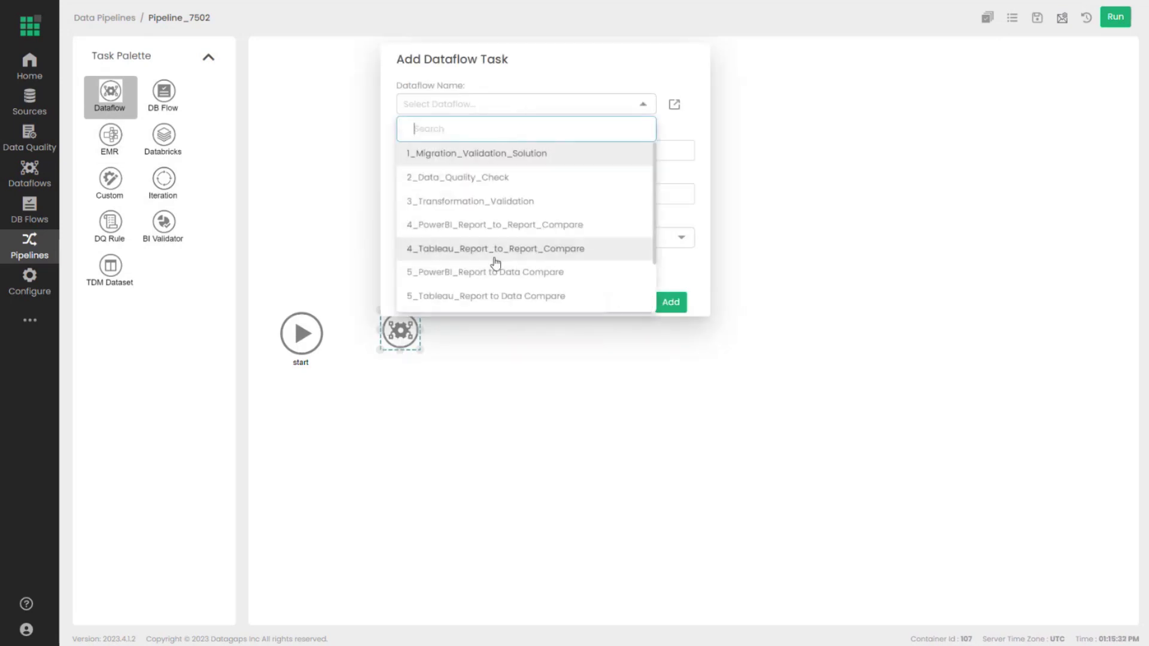
pyautogui.scroll(-2, 495, 263)
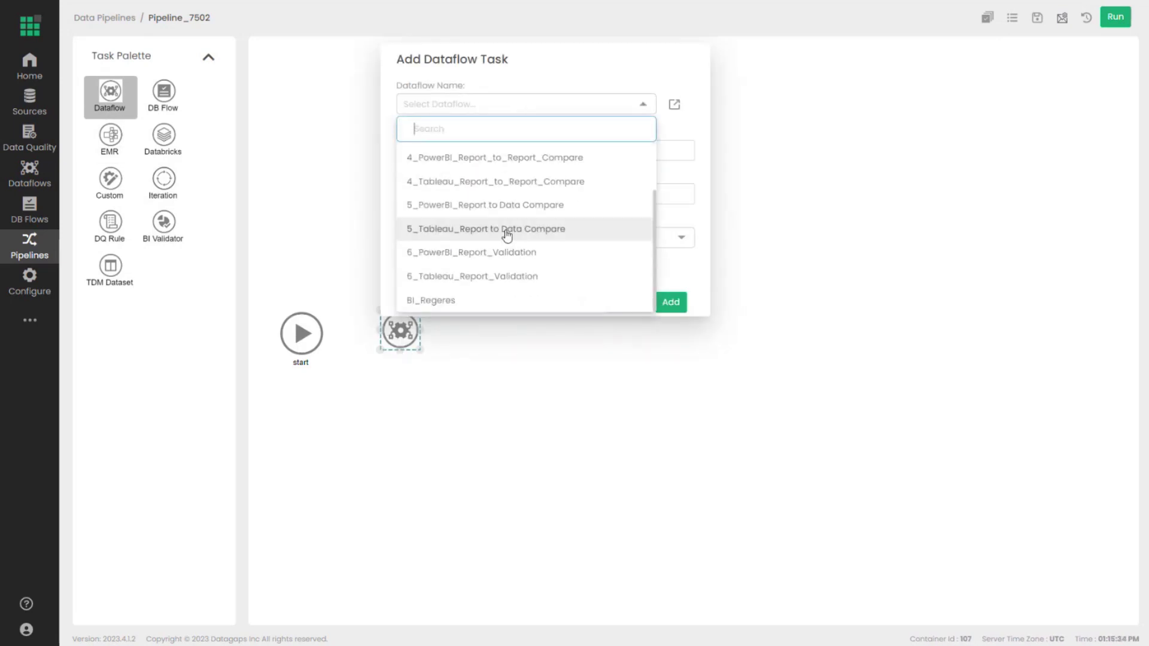
pyautogui.click(495, 204)
pyautogui.click(665, 384)
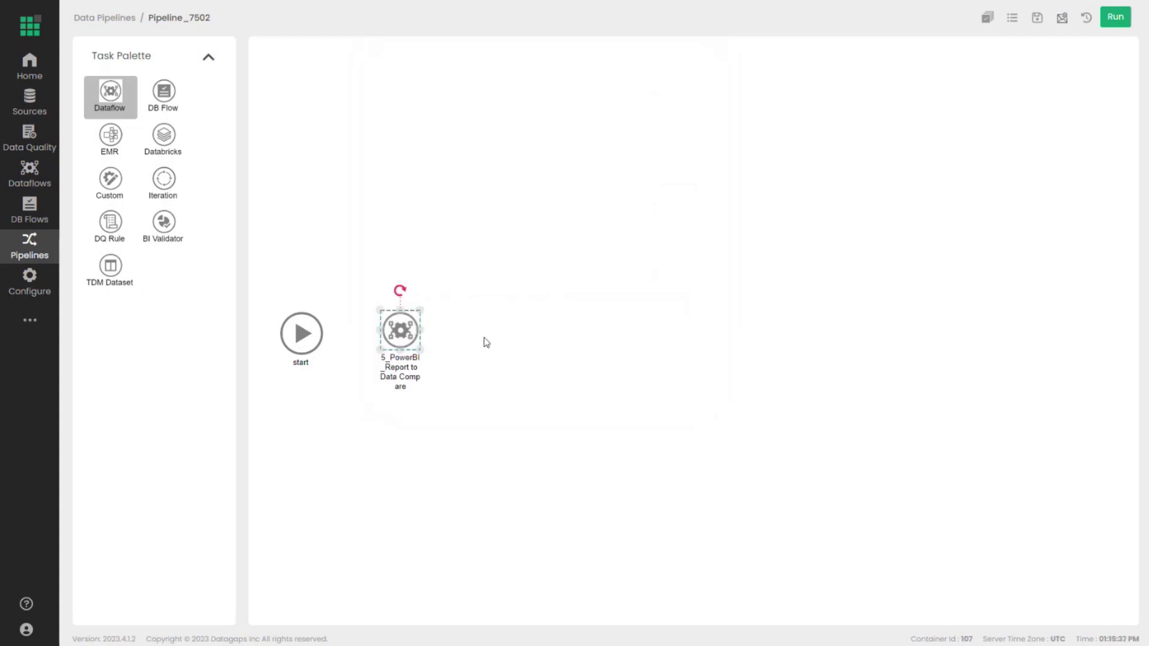
# Step: Add a second Dataflow task for 4_PowerBI_Report_to_Report_Compare to the pipeline canvas
pyautogui.moveTo(110, 95); pyautogui.dragTo(500, 327)
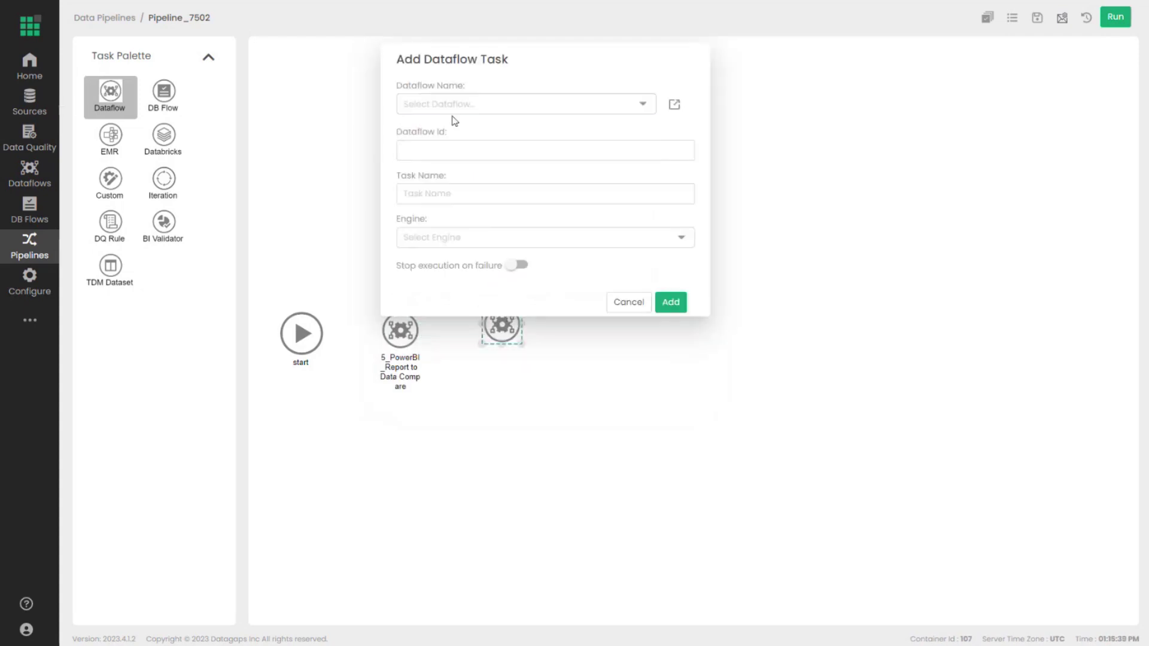
pyautogui.click(456, 106)
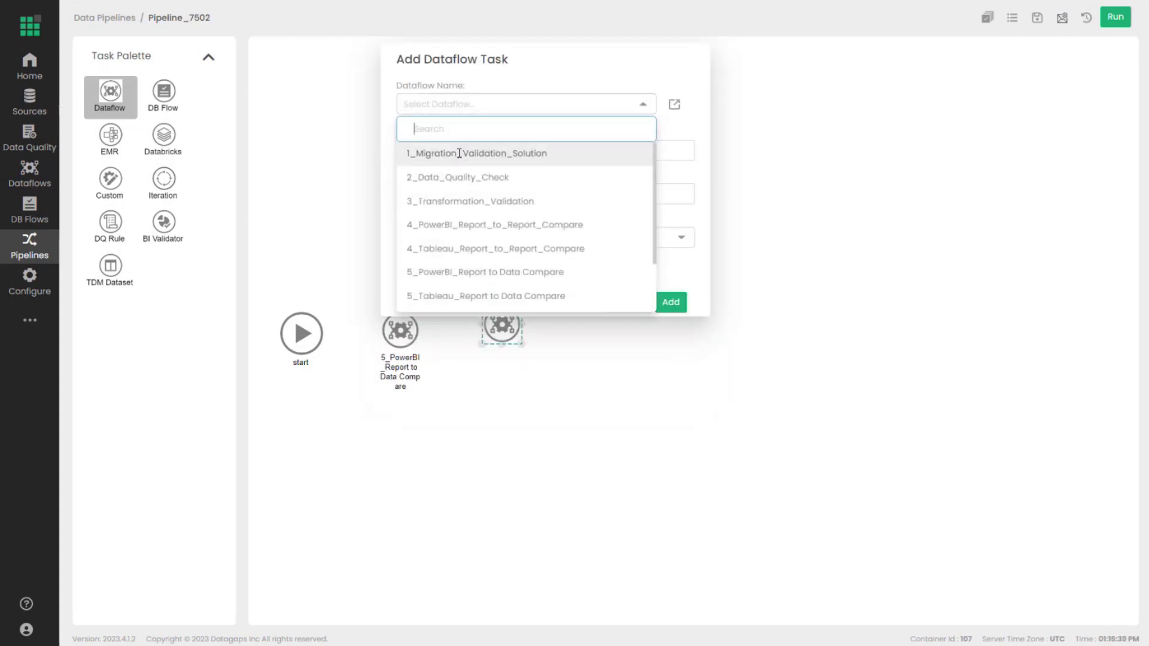
pyautogui.click(485, 226)
pyautogui.click(663, 383)
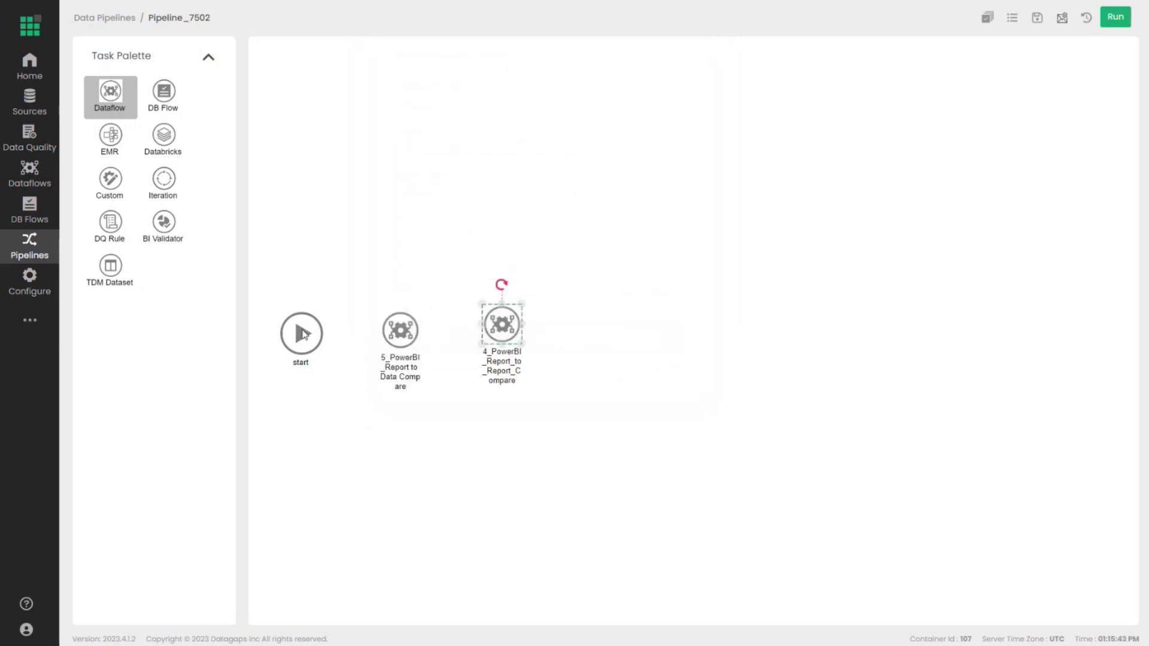
# Step: Connect the start node to both dataflow tasks as parallel branches, with 4_PowerBI_Report_to_Report_Compare above 5_PowerBI_Report to Data Compare
pyautogui.click(323, 335)
pyautogui.moveTo(323, 335)
pyautogui.mouseDown()
pyautogui.moveTo(400, 330)
pyautogui.moveTo(407, 396)
pyautogui.mouseUp()
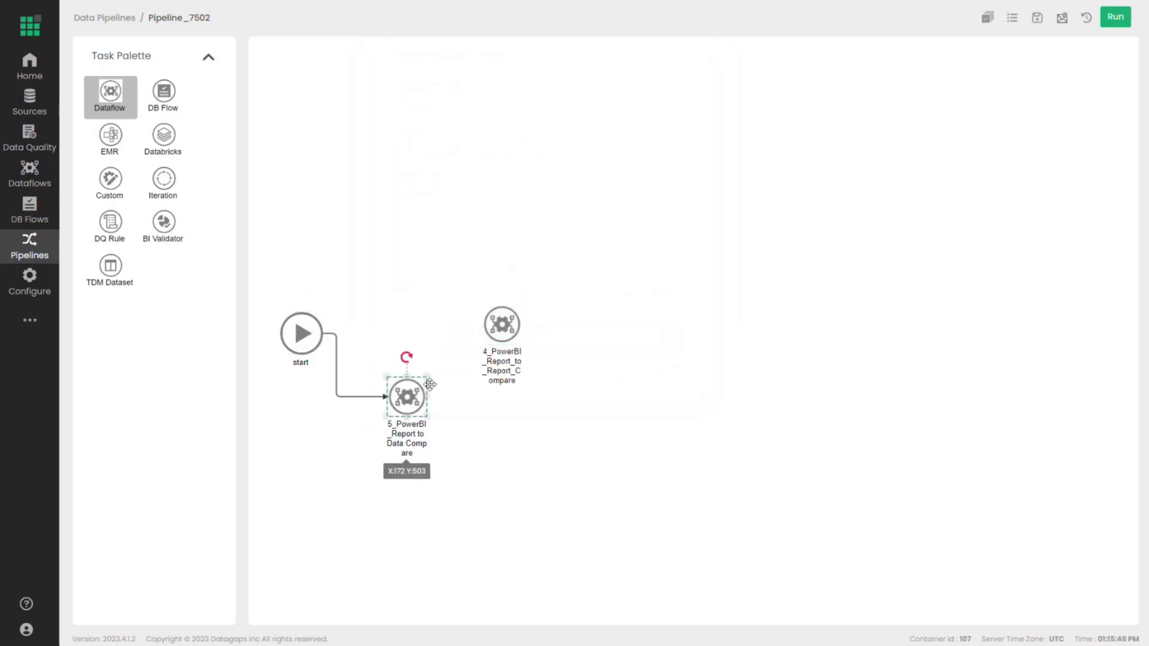
pyautogui.moveTo(323, 334)
pyautogui.mouseDown()
pyautogui.moveTo(509, 325)
pyautogui.moveTo(407, 300)
pyautogui.moveTo(443, 298)
pyautogui.mouseUp()
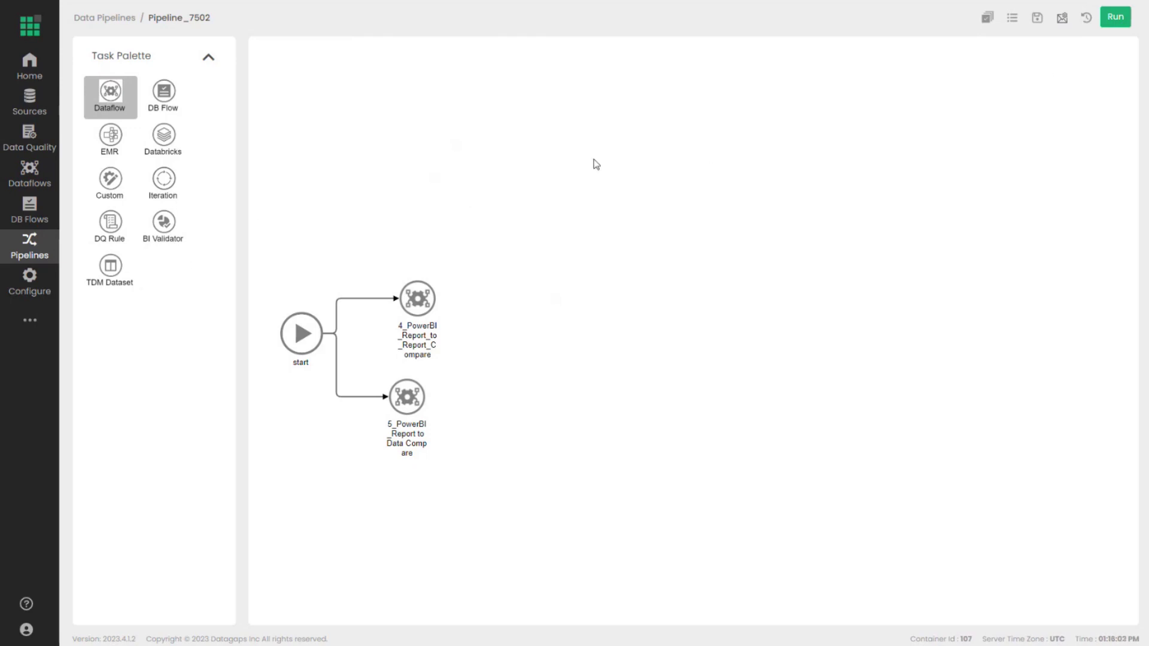
# Step: Open the 5_Tableau_Report to Data Compare dataflow, view its parameters and close them
pyautogui.click(53, 84)
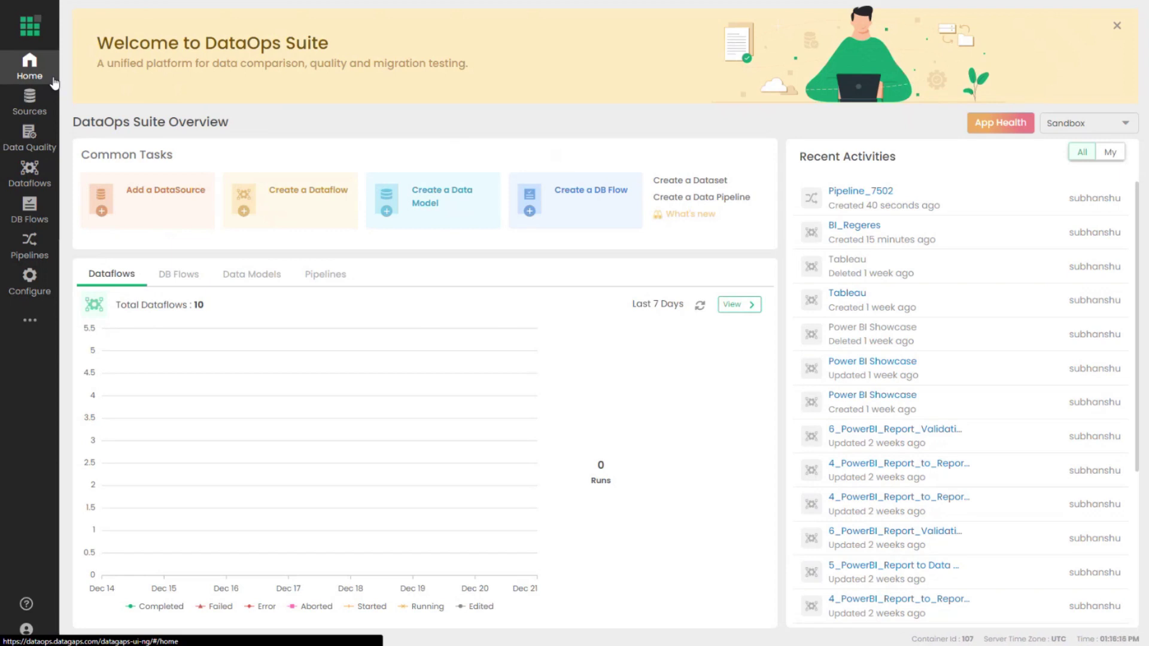
pyautogui.click(30, 173)
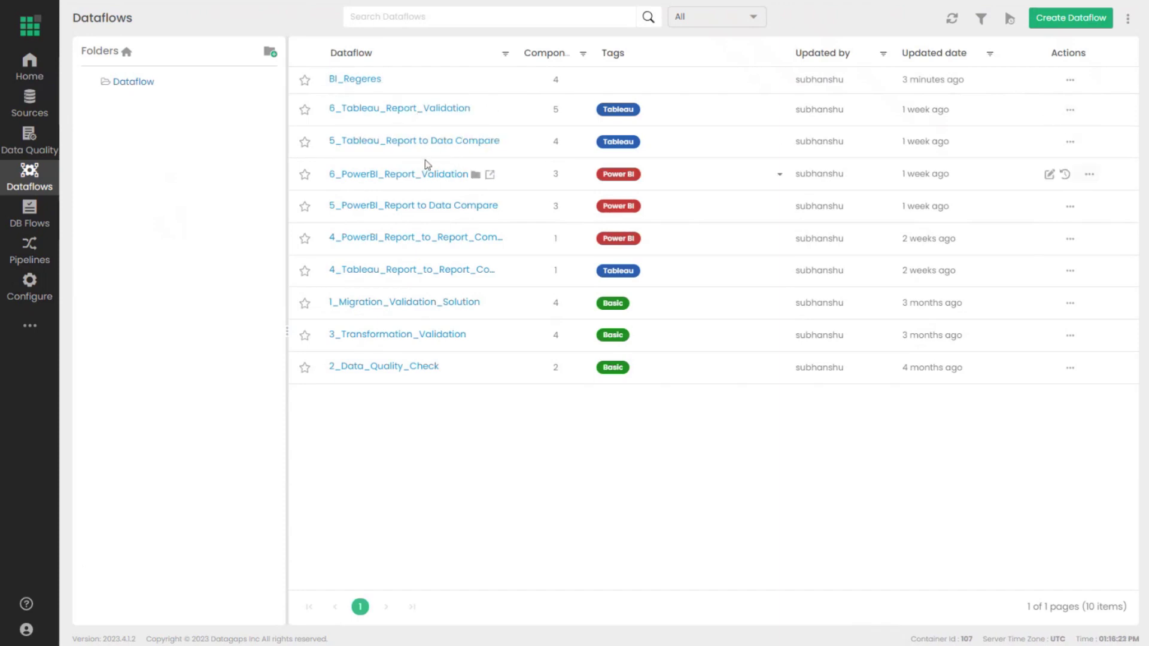
pyautogui.click(423, 142)
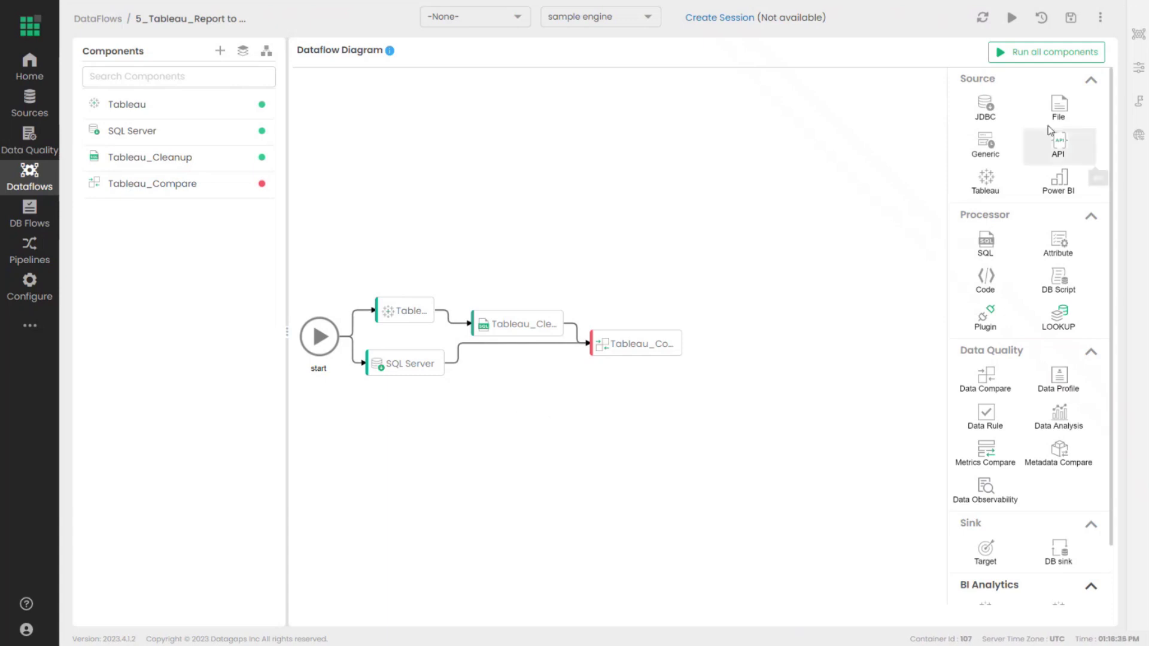
pyautogui.click(1139, 67)
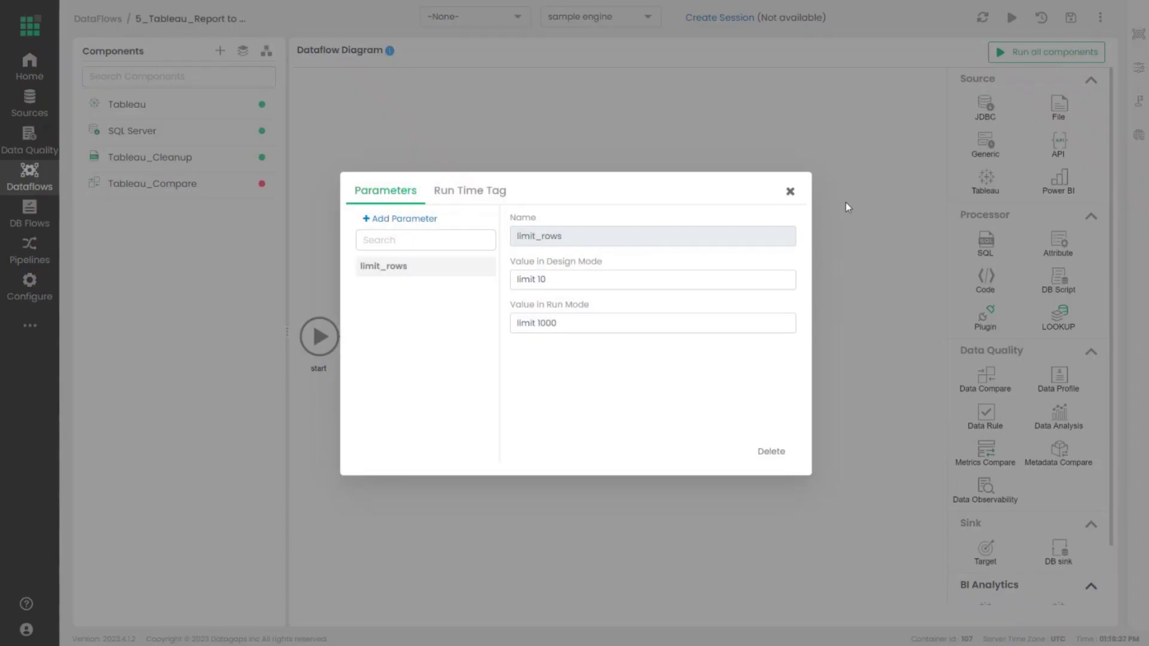
pyautogui.click(788, 192)
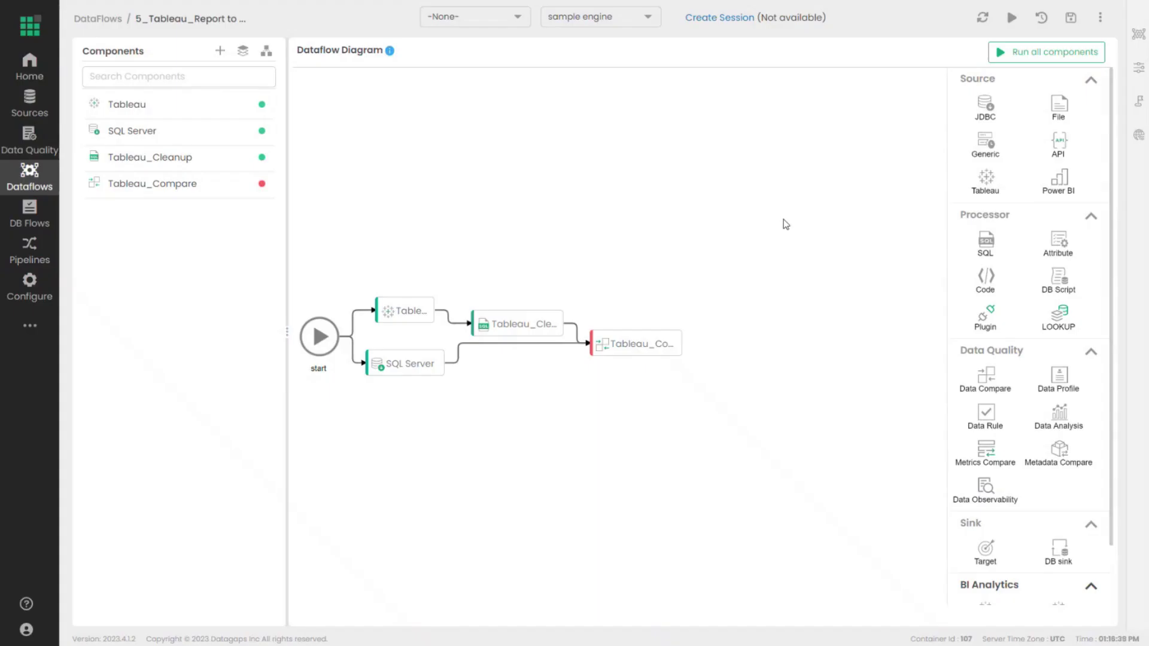